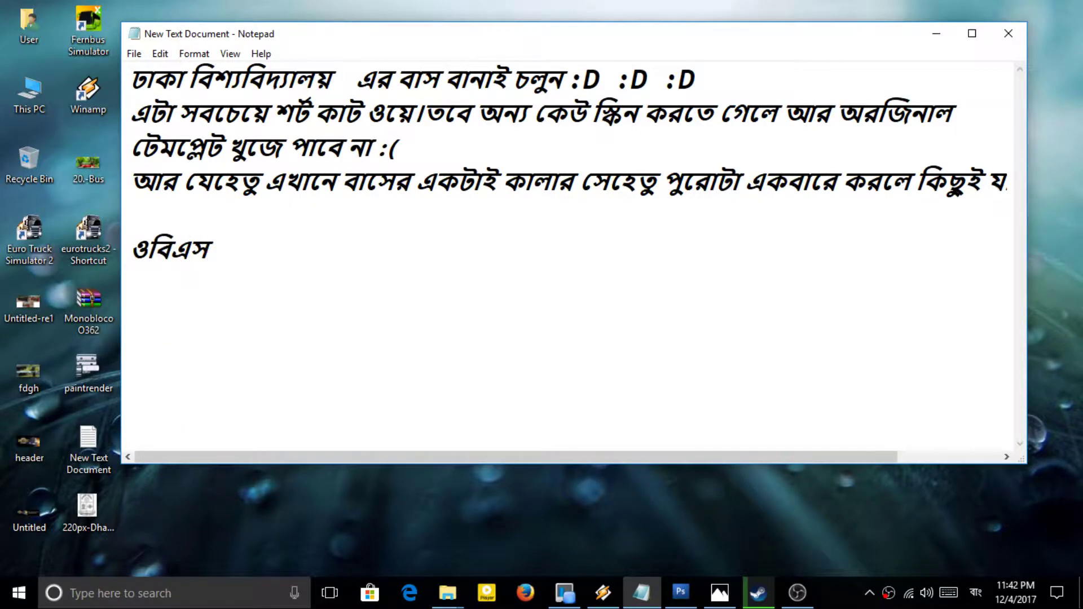
Complete the note's last line so that it reads "ওবিএস ক্রাশ করল !সরি :(" and minimize the note.
text(krash ko)
text(rol sor)
text(i)
text(:()
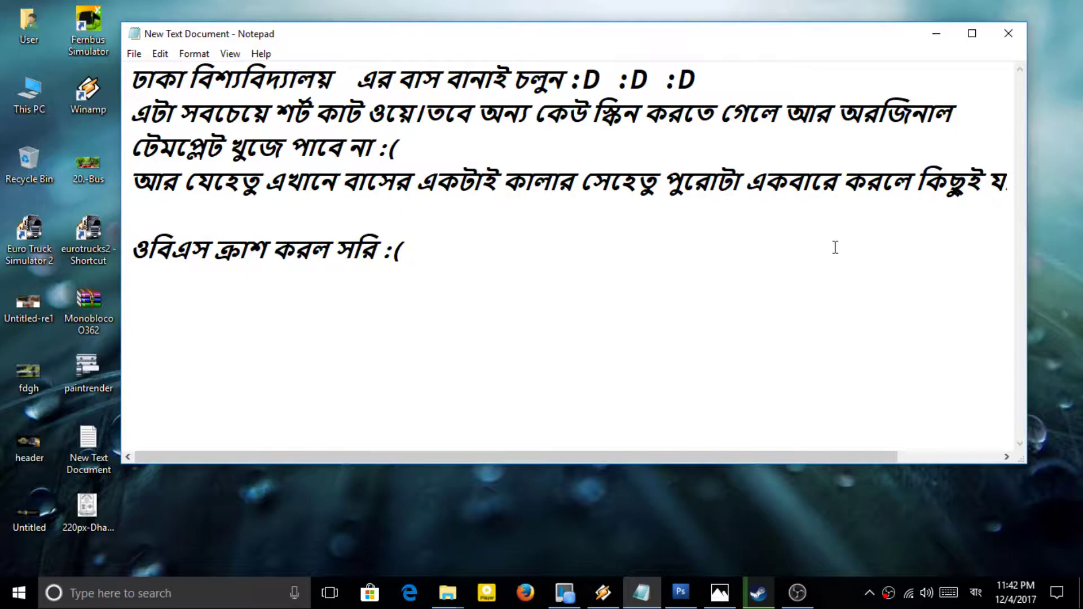
click(336, 261)
text(!)
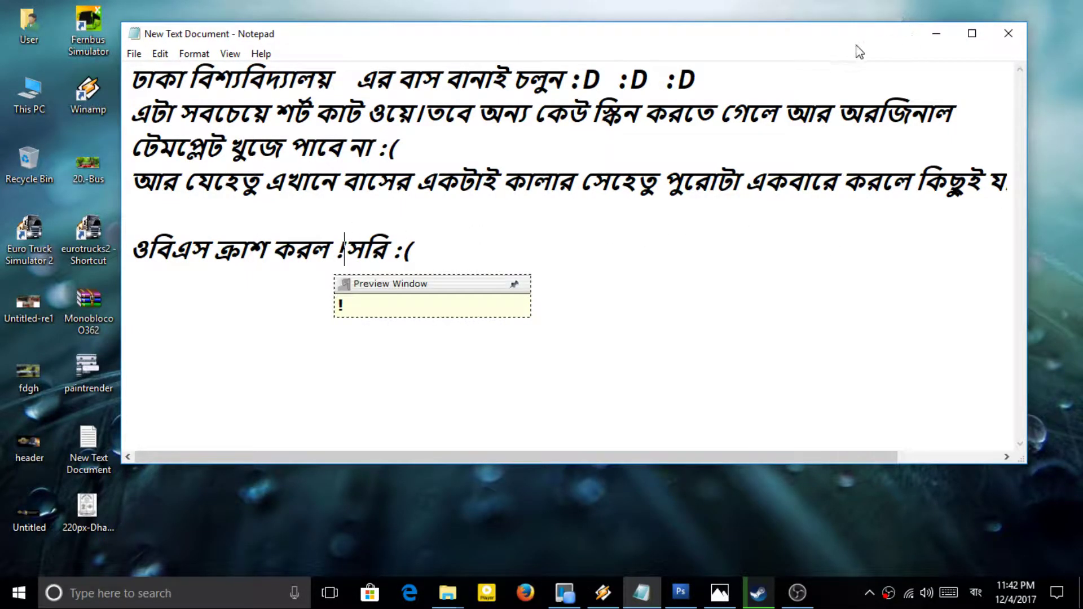
click(938, 33)
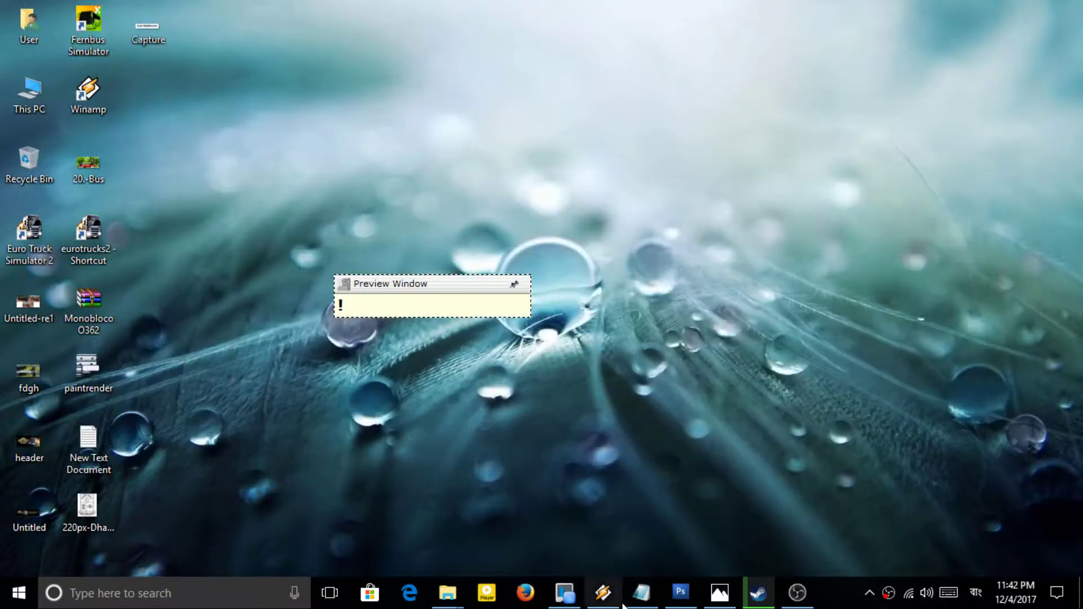
Switch to Photoshop, drop the selection in paintrender.dds and delete the partly cleared logo layer, Layer 1.
click(680, 592)
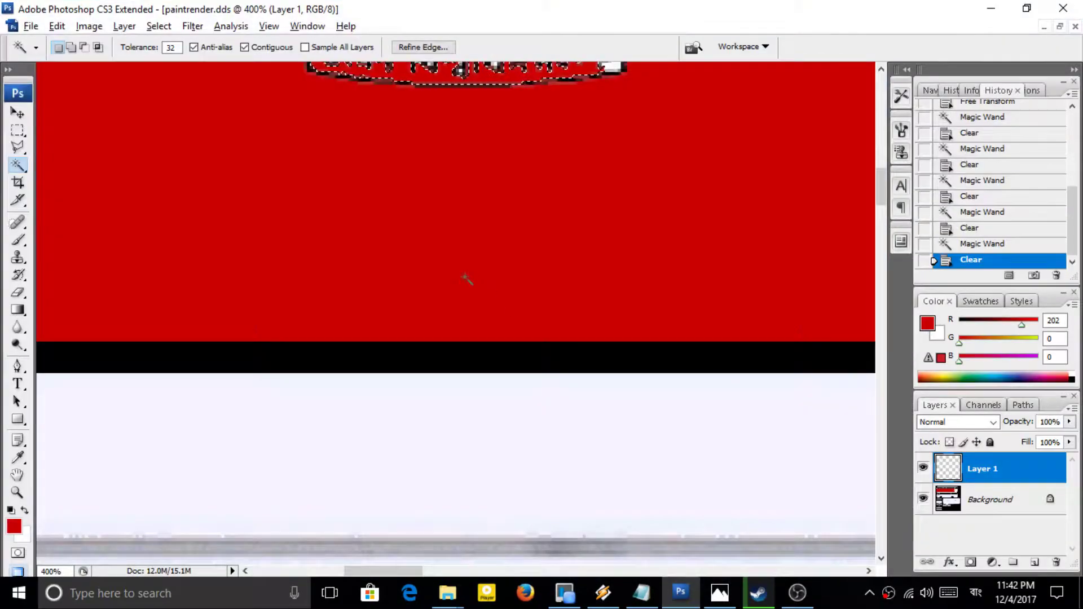
key(Delete)
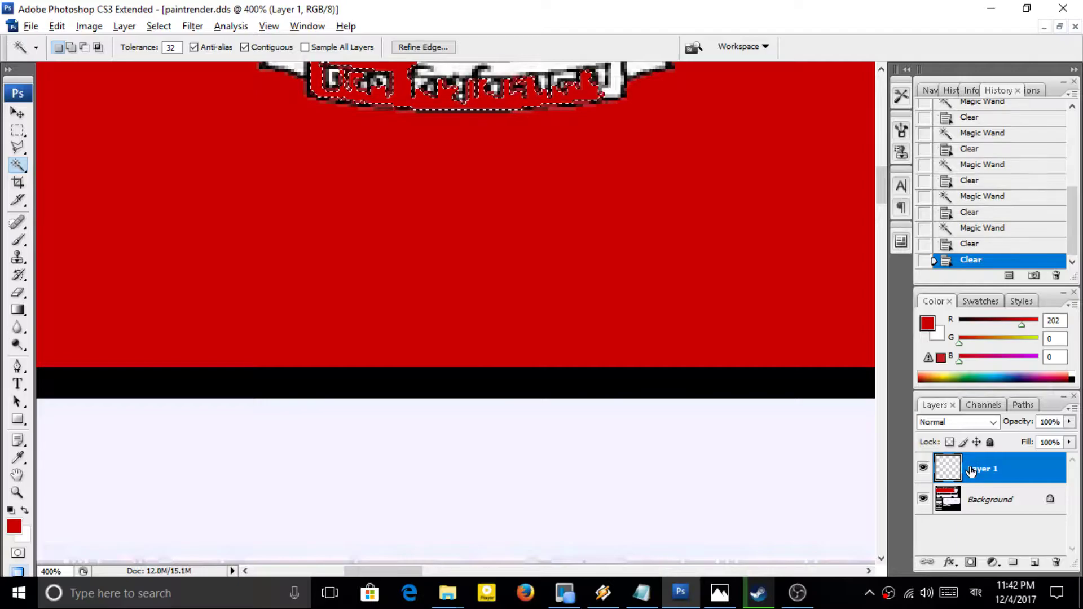
key(Delete)
scroll(831, 305, up, 3)
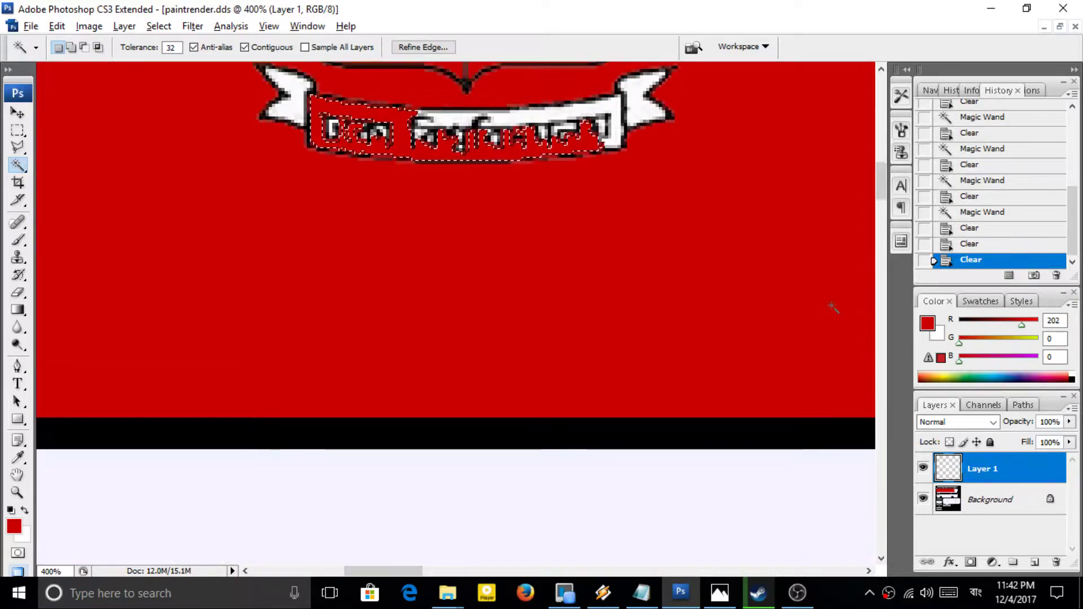
click(542, 319)
key(ctrl+d)
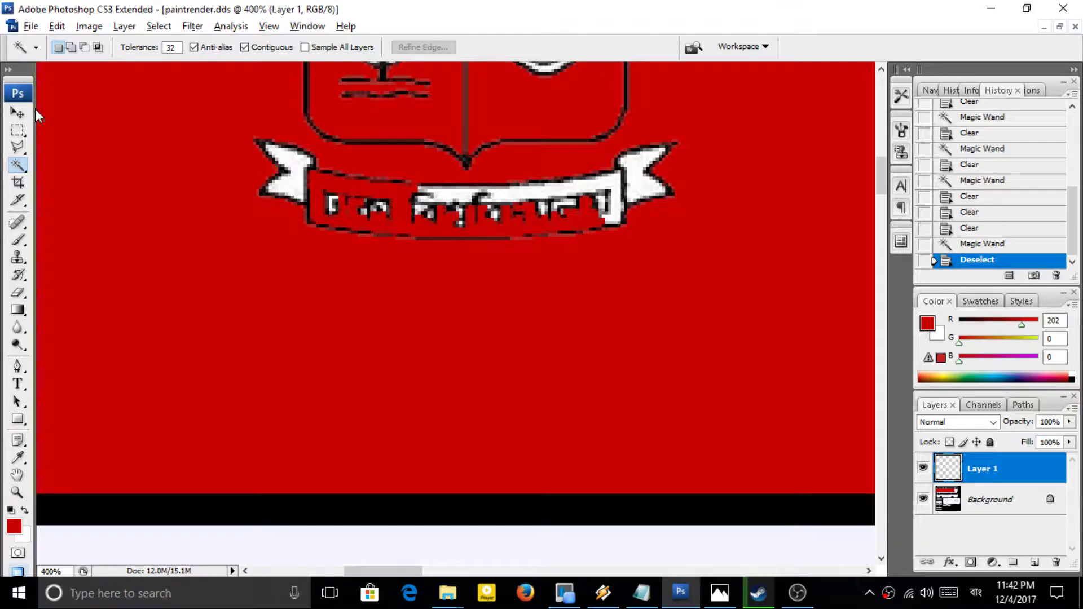
click(17, 113)
key(Delete)
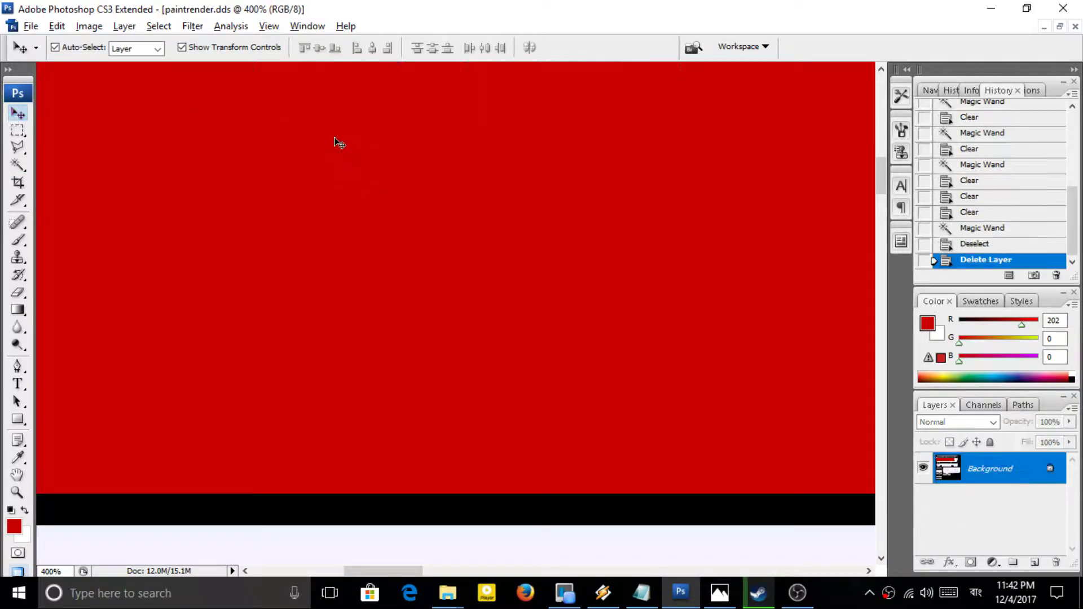
Open the desktop image 220px-Dhaunilogo in Photoshop and show the open documents as floating windows.
scroll(493, 321, down, 4)
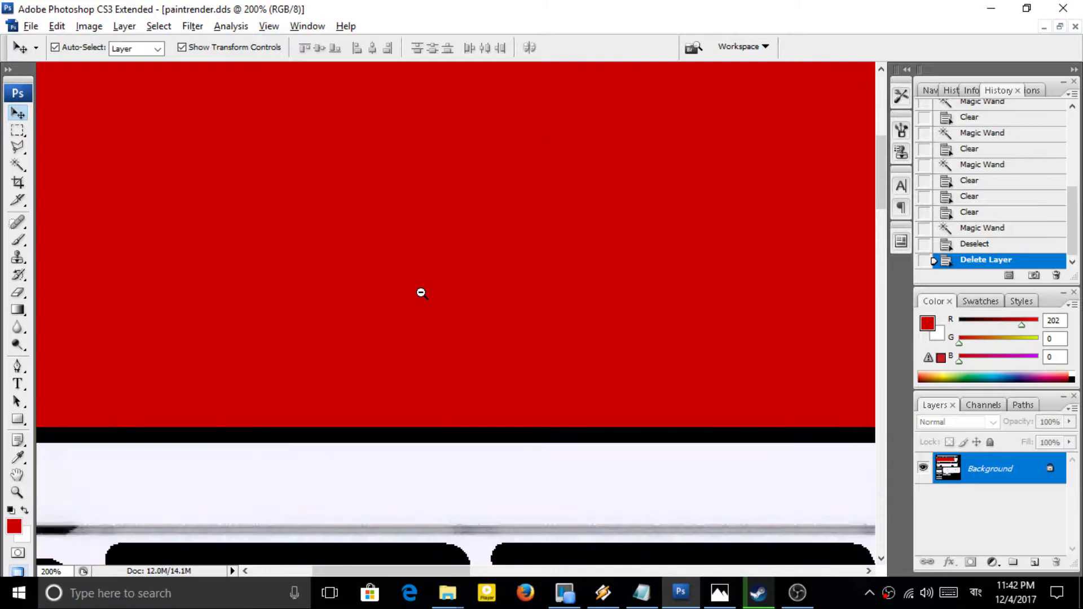
scroll(462, 323, down, 1)
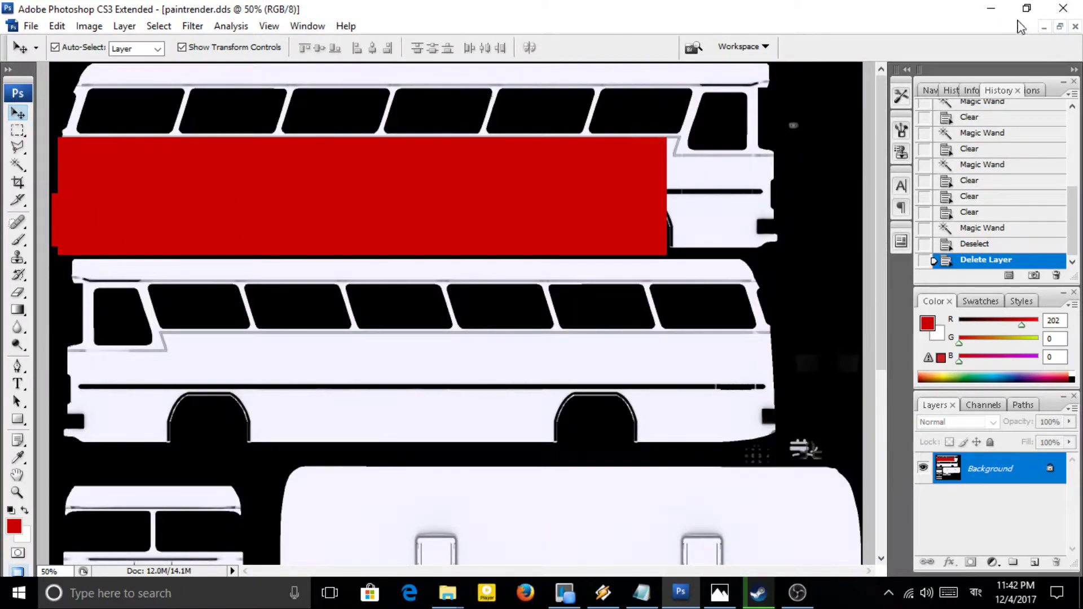
click(992, 8)
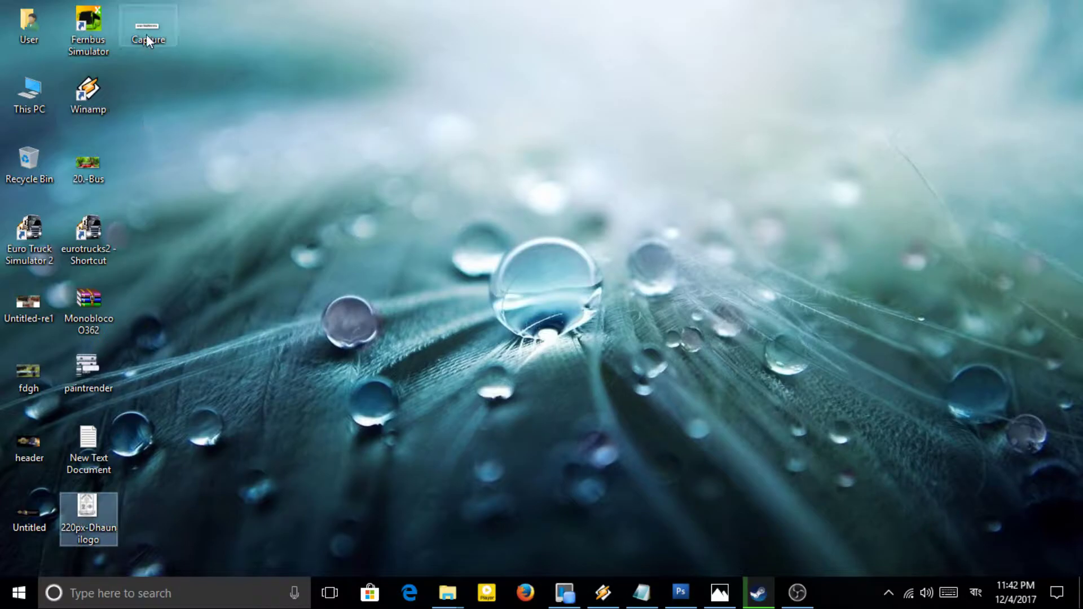
click(681, 591)
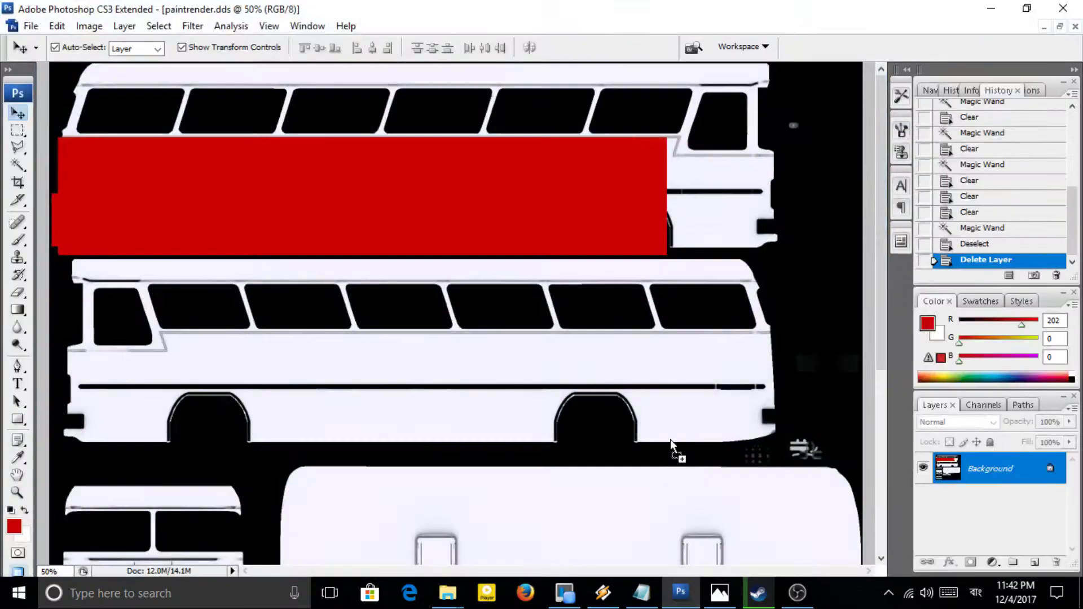
drag(672, 454, 670, 428)
click(1059, 27)
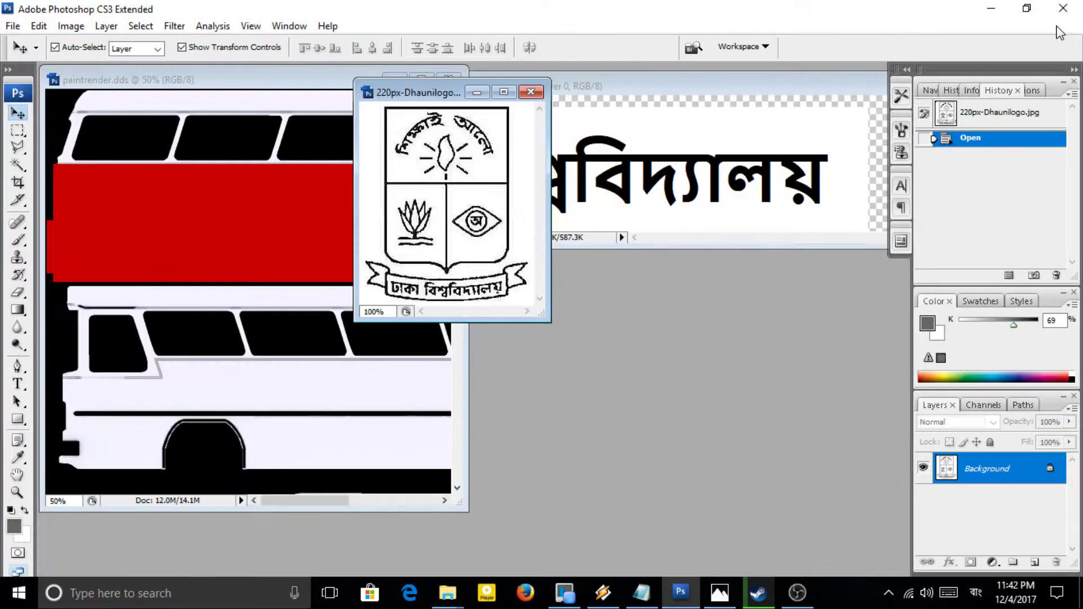
Arrange the document windows and copy the university logo into paintrender.dds, over the upper bus's red side, then maximize that document.
drag(425, 88, 554, 194)
drag(595, 87, 744, 87)
drag(718, 171, 786, 163)
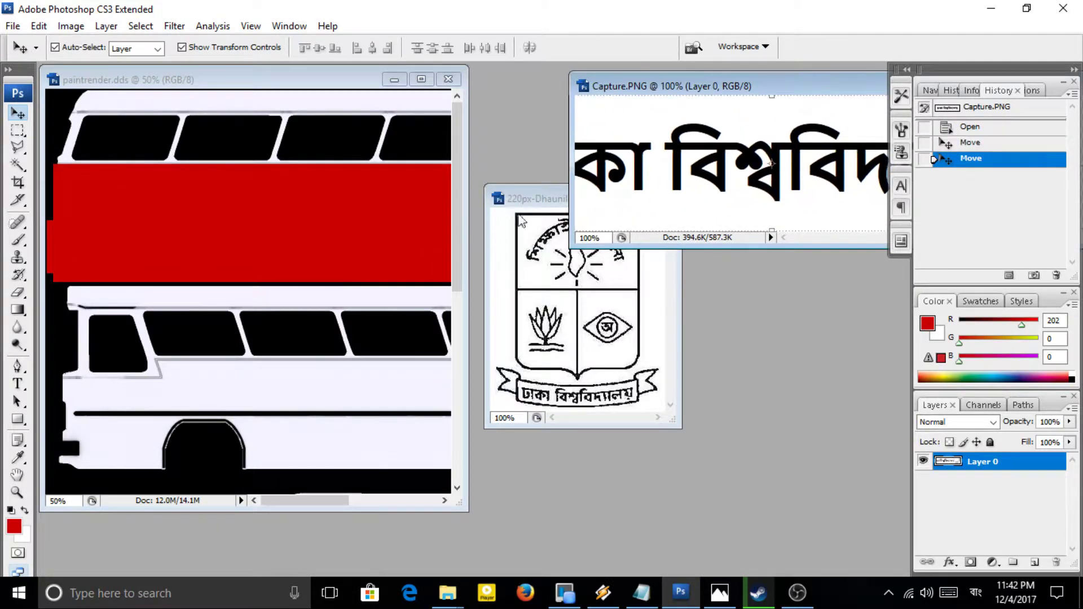
click(504, 201)
drag(597, 347, 349, 219)
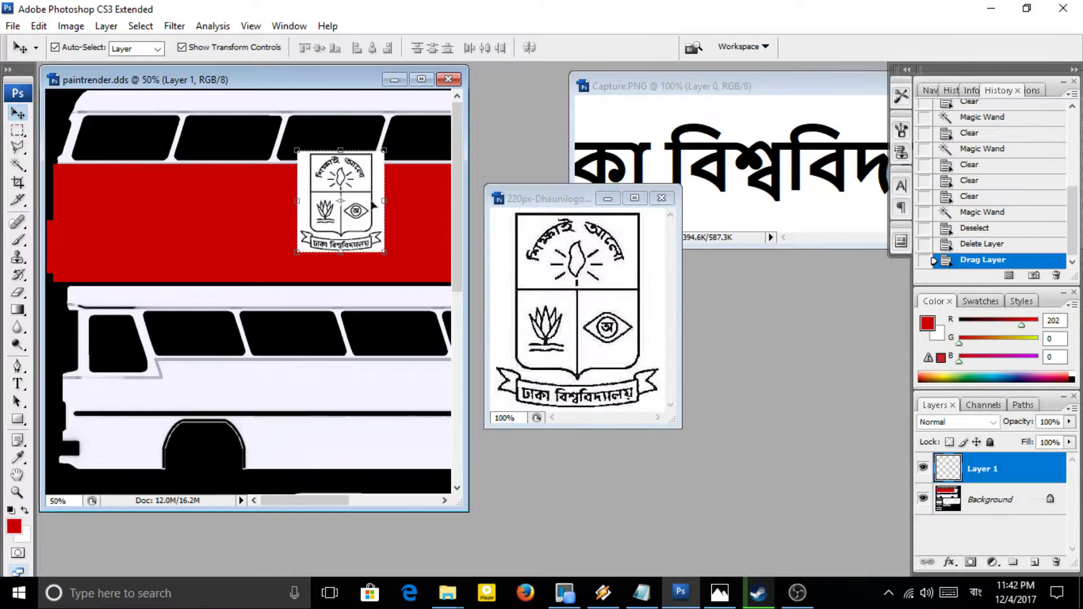
click(419, 80)
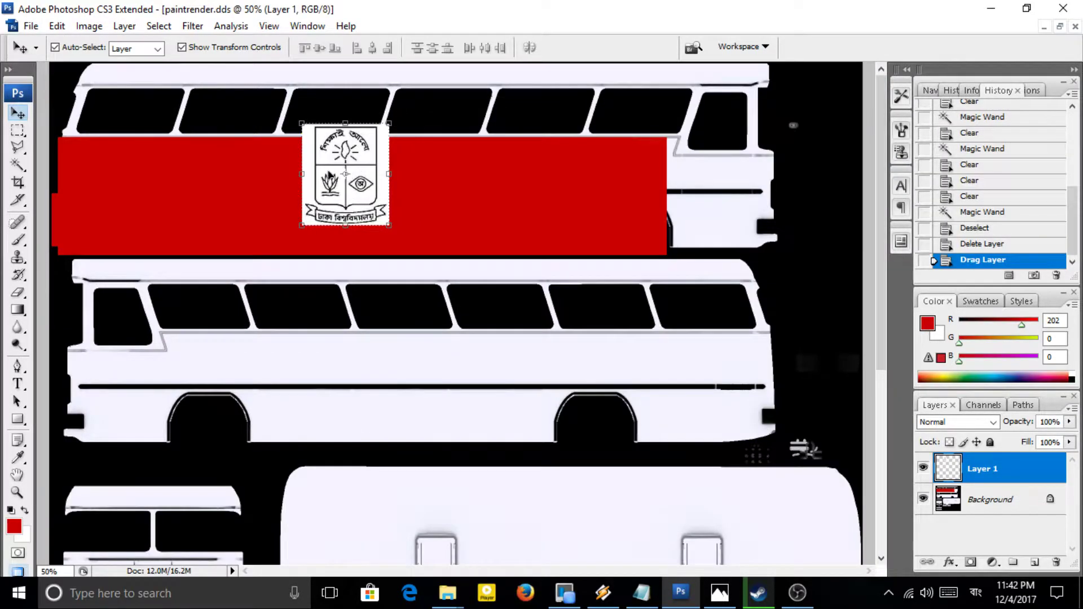
Move the logo fully onto the red side panel and scale it down to fit the panel's height.
drag(349, 149, 271, 177)
key(ctrl+t)
key(Return)
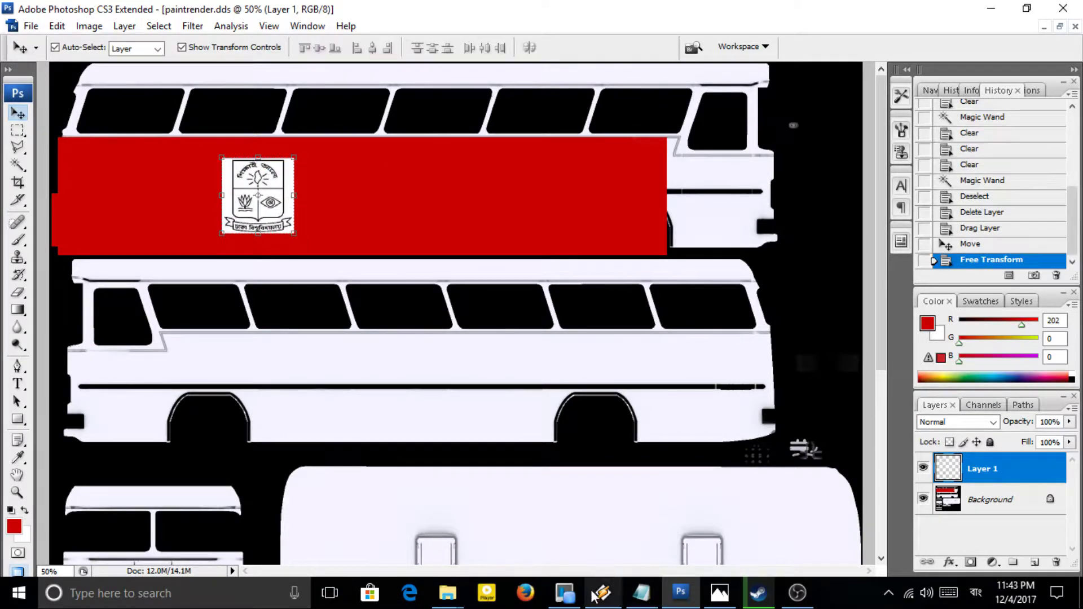
Compare with the reference photo 20.-Bus.jpg and nudge the logo further left along the red panel.
click(718, 594)
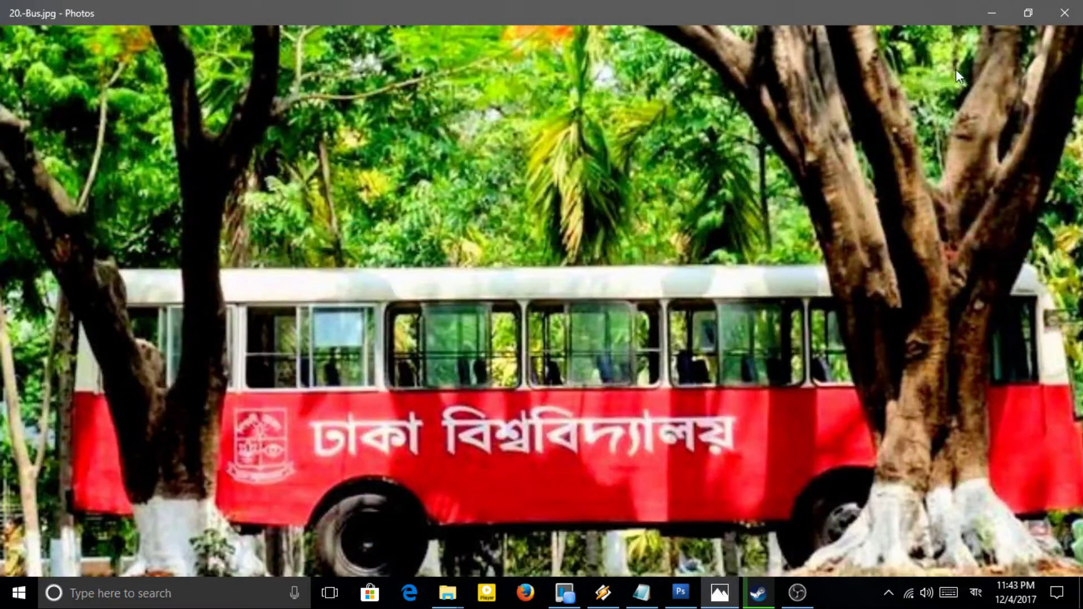
click(984, 2)
key(Left)
key(Left)
key(Left)
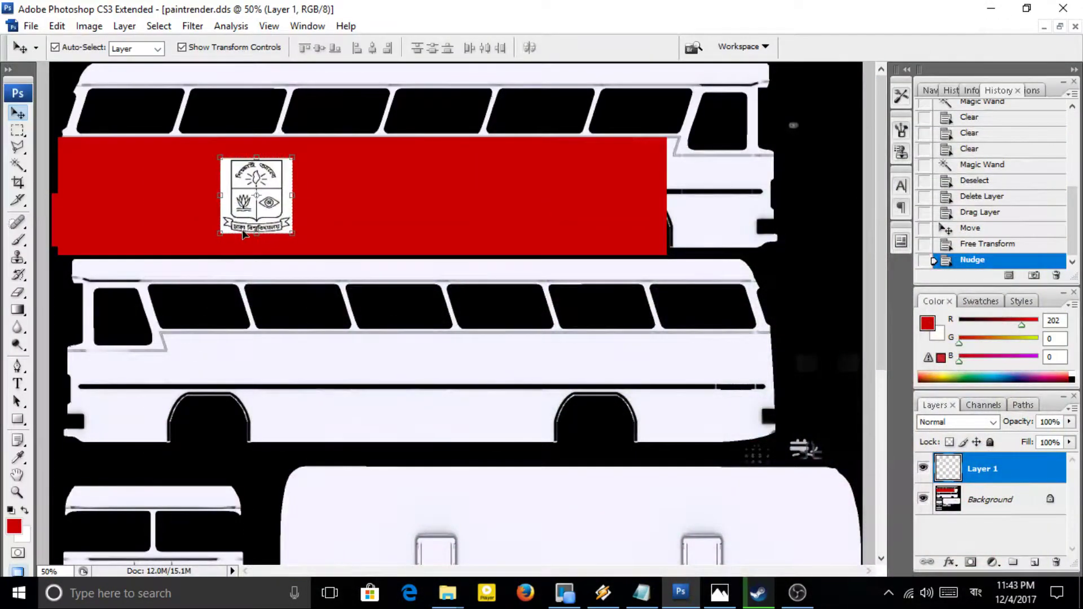
key(Left)
key(Left)
key(Left)
key(Left)
key(Left)
key(Left)
key(Left)
key(shift+Left)
key(shift+Left)
key(shift+Left)
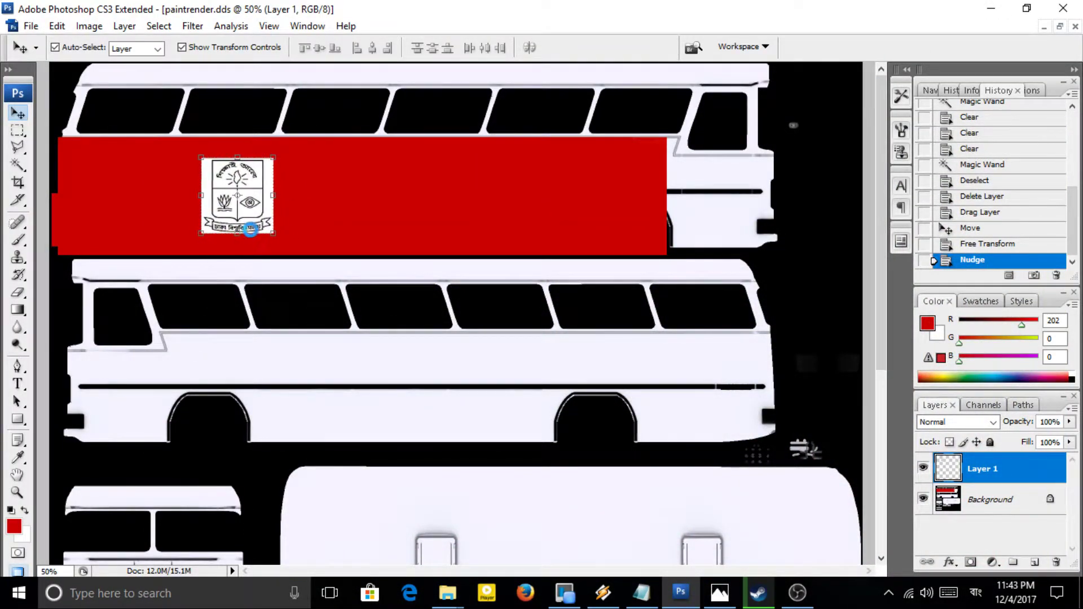
click(326, 195)
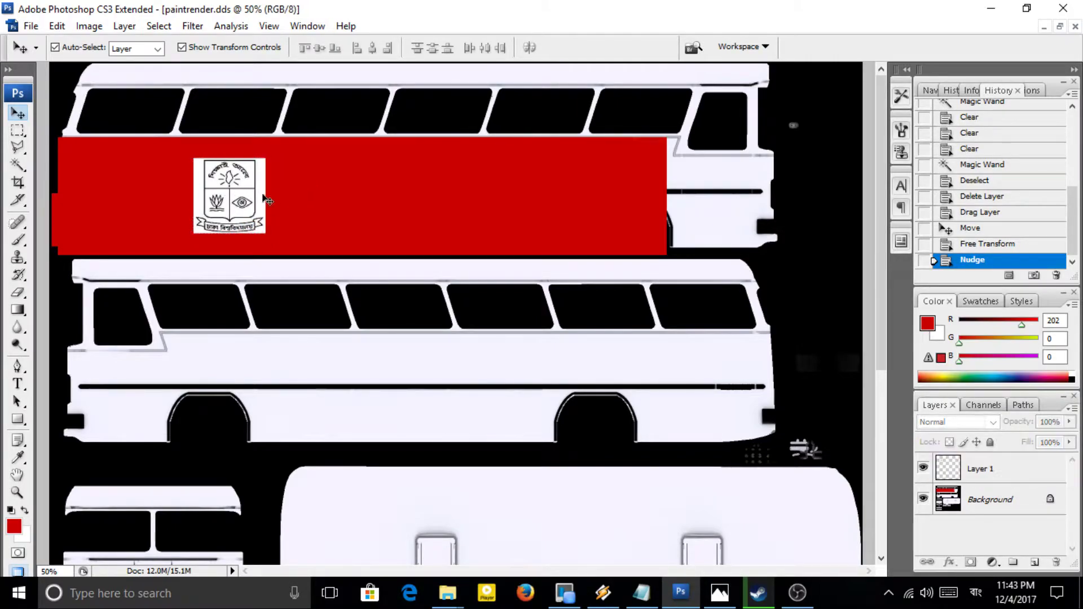
click(244, 200)
click(243, 201)
key(w)
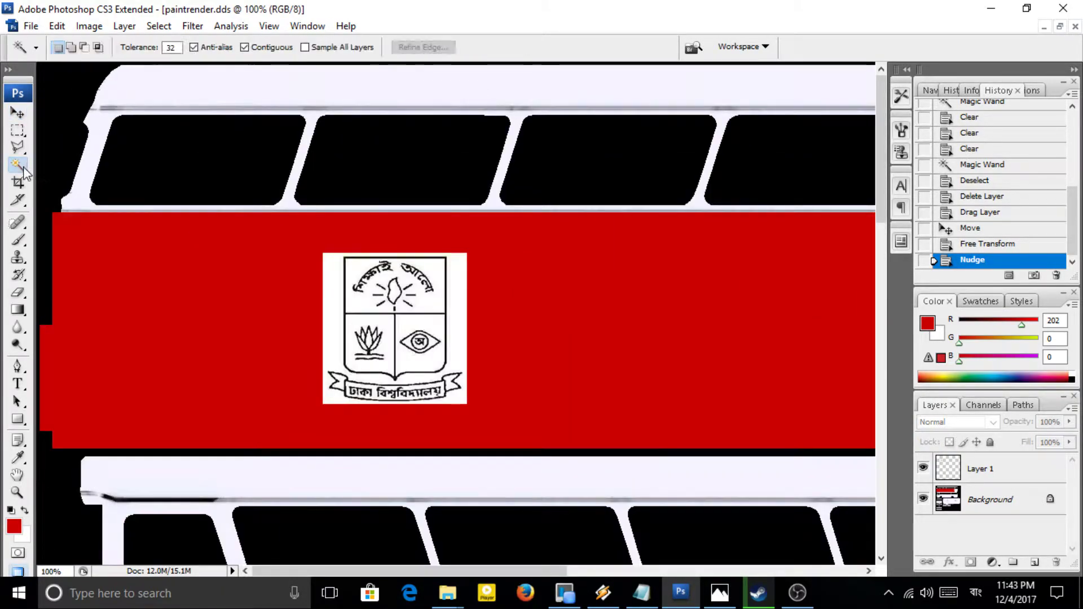
click(308, 313)
click(541, 231)
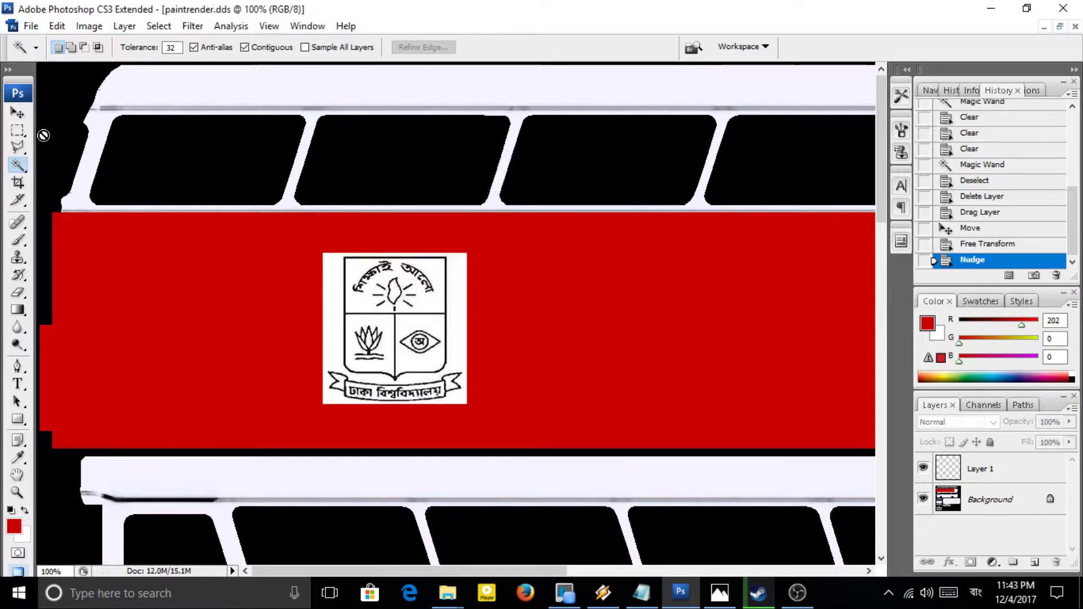
Select the logo layer and use the Magic Wand to clear the white around the shield and in its upper section.
click(18, 112)
right_click(327, 349)
click(364, 356)
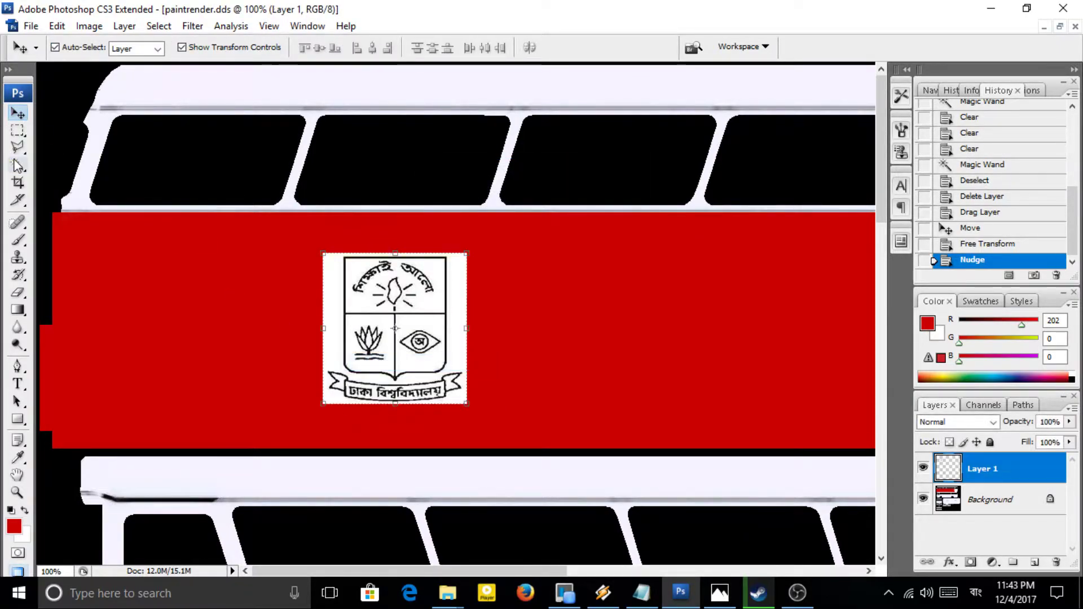
key(w)
click(357, 306)
click(339, 312)
key(Delete)
click(361, 308)
key(Delete)
Clear the white from the logo's lotus section, the flame and part of the lotus with the Magic Wand.
click(389, 336)
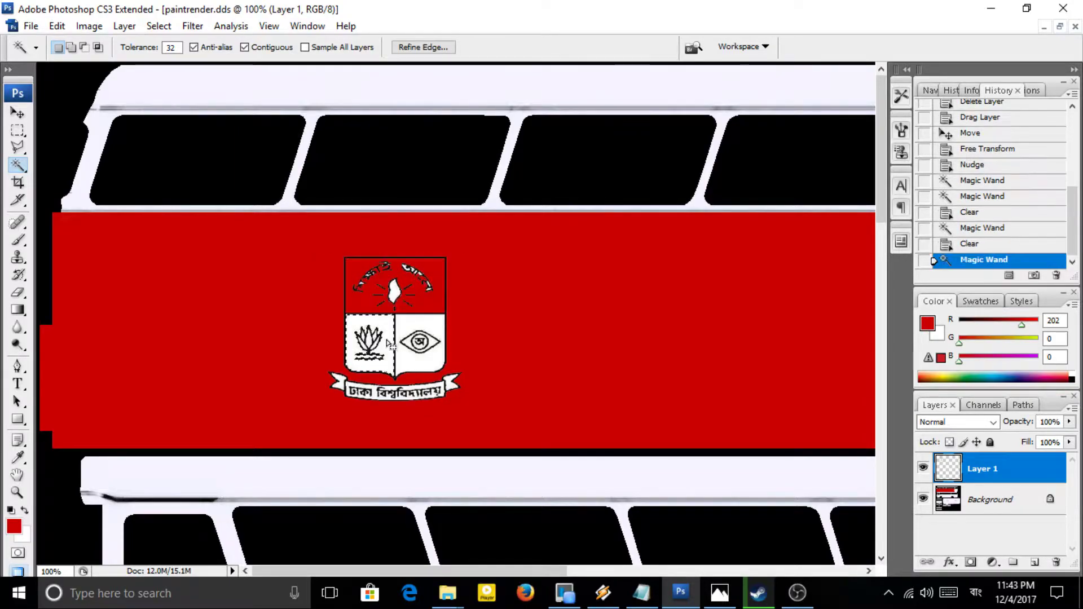
key(Delete)
click(394, 290)
key(Delete)
click(372, 351)
key(Delete)
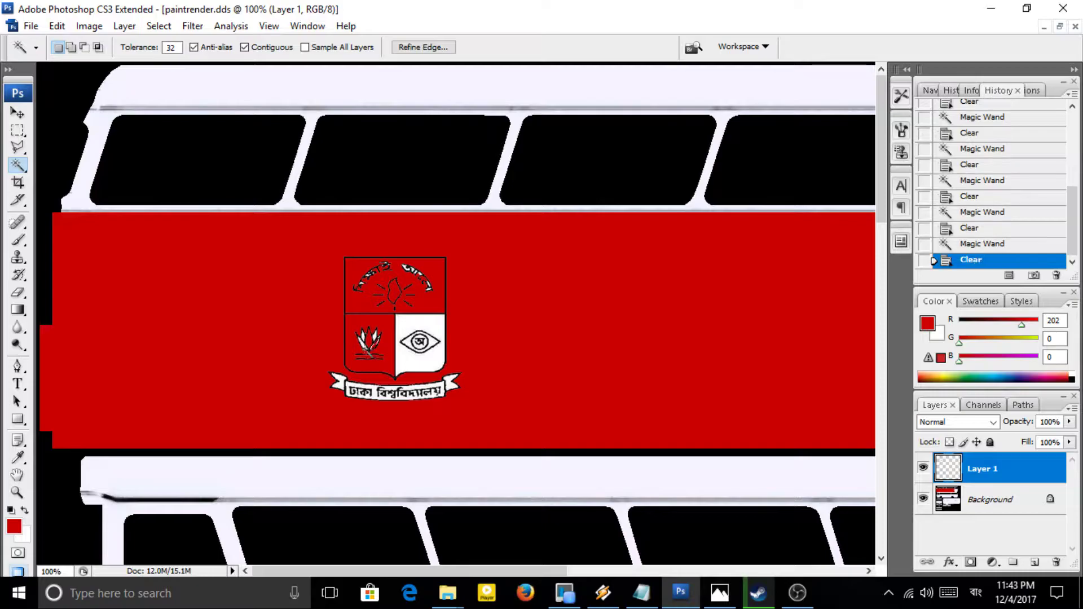
Check the logo in the bus reference photo and clear the white background of the shield's eye section.
click(717, 592)
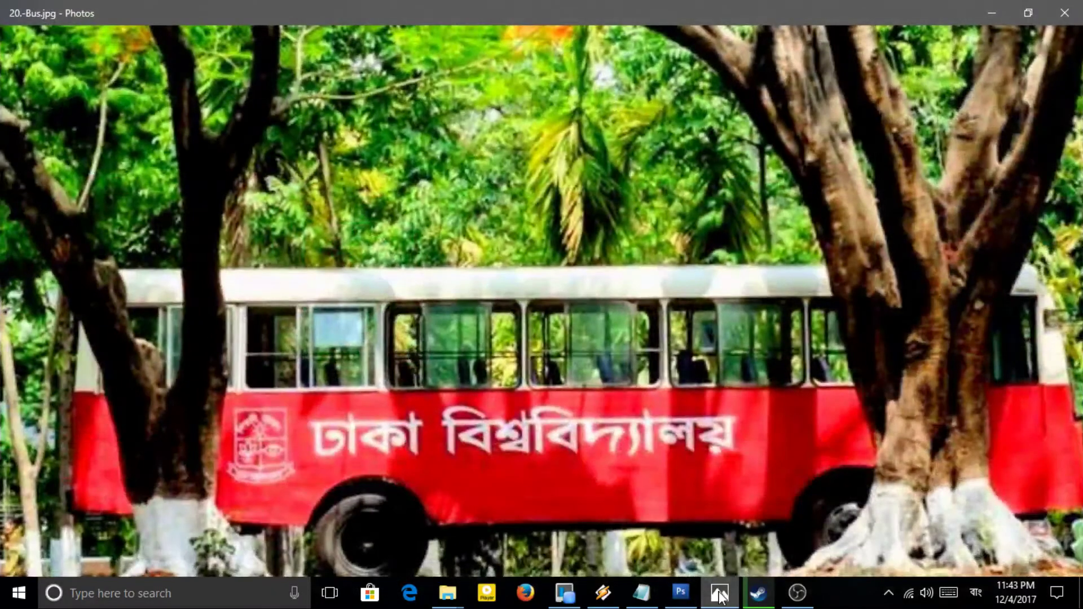
click(715, 594)
click(461, 354)
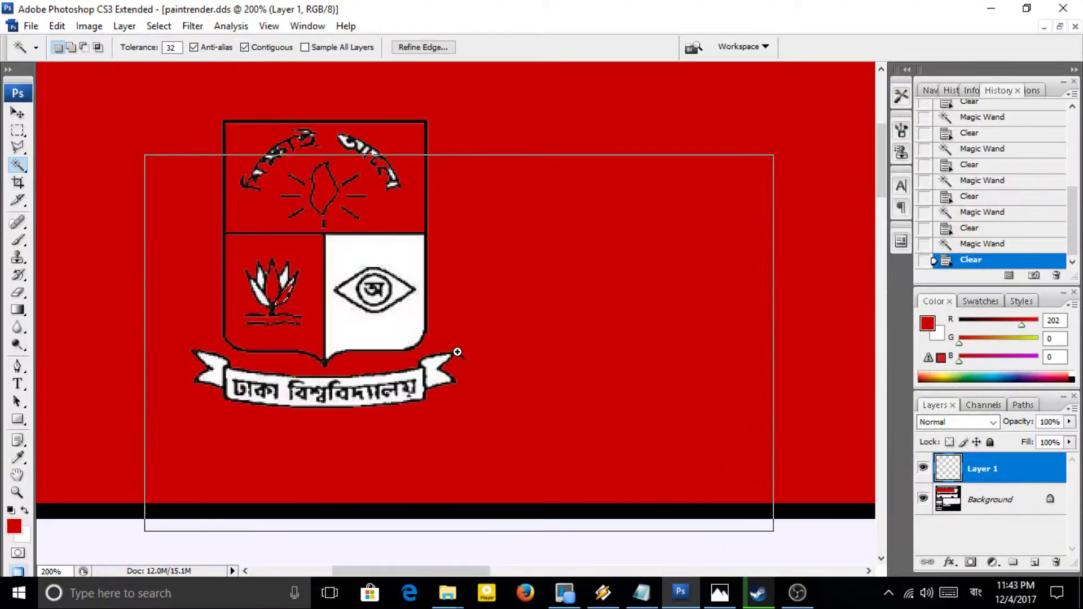
click(461, 354)
click(329, 276)
key(Delete)
Clear the white areas inside the eye outline and its inner circle with the Magic Wand.
click(279, 226)
click(295, 227)
key(Delete)
click(331, 232)
key(Delete)
click(364, 226)
key(Delete)
click(337, 242)
key(Delete)
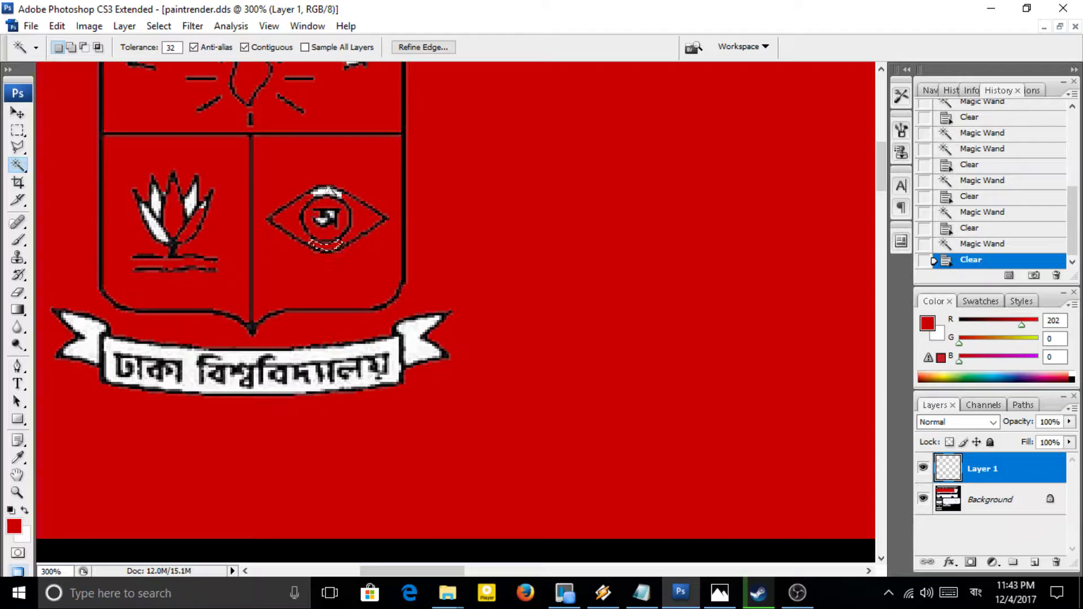
click(327, 190)
key(Delete)
click(339, 196)
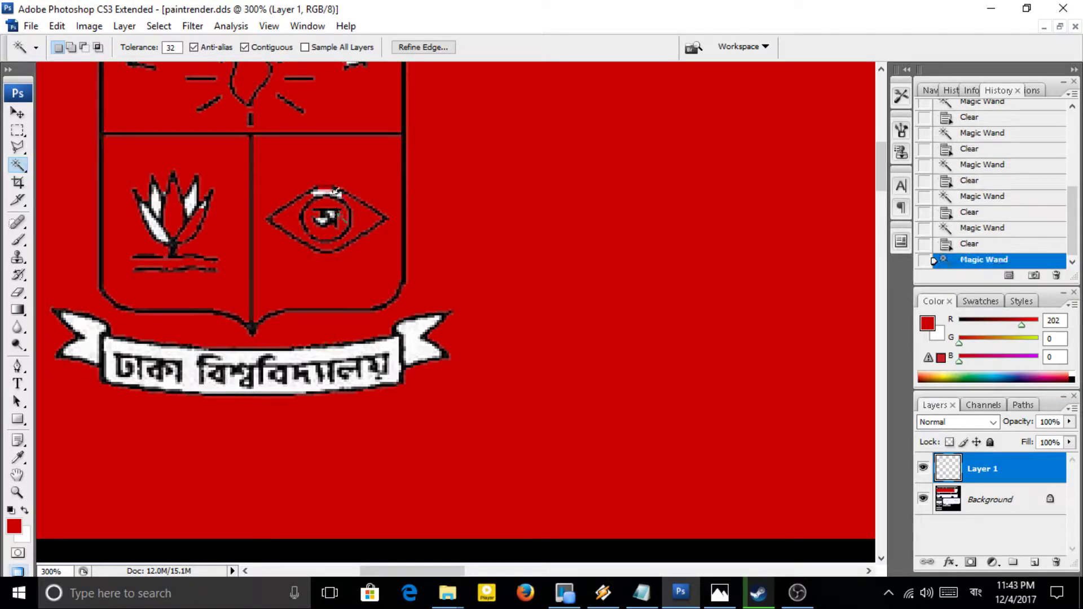
key(Delete)
key(ctrl+z)
key(ctrl+z)
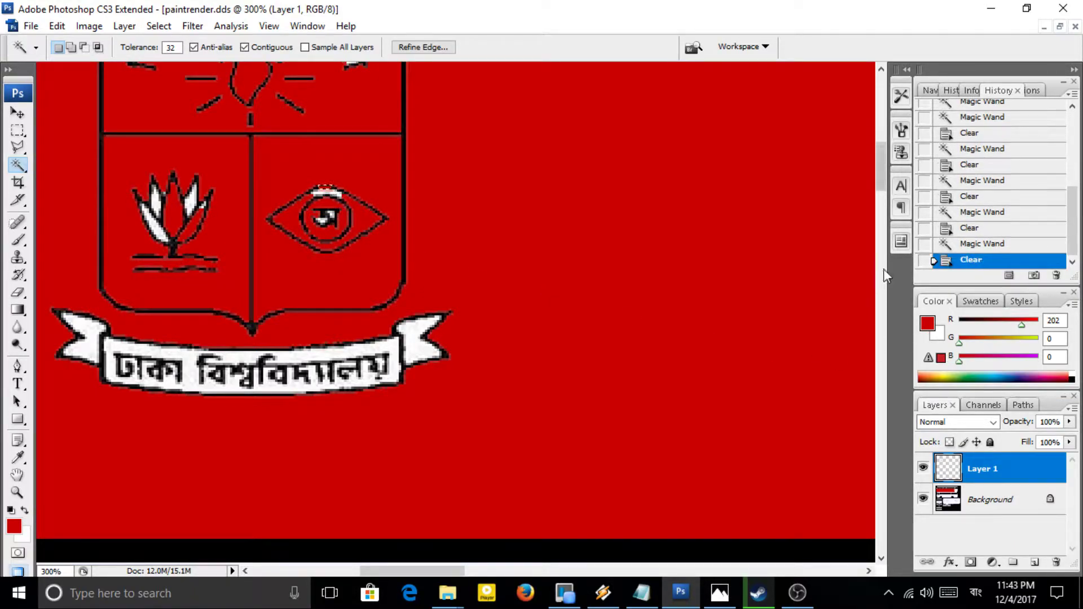
click(962, 249)
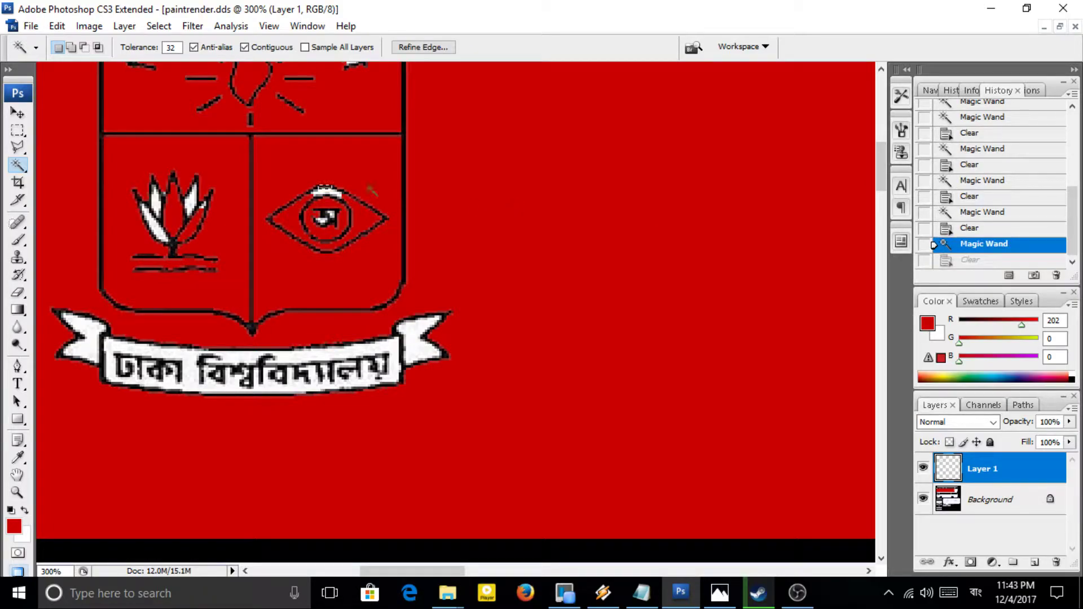
Clear the white sliver between the eye's upper outline and its inner circle.
click(326, 193)
key(Delete)
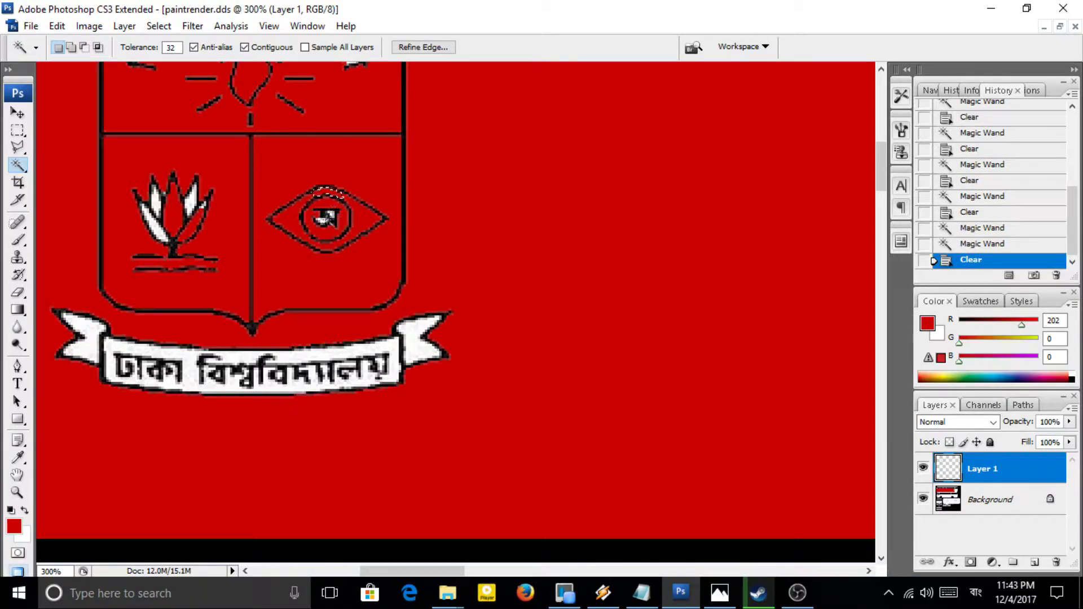
click(326, 223)
shift+click(327, 221)
shift+click(328, 219)
shift+click(336, 219)
drag(330, 218, 332, 218)
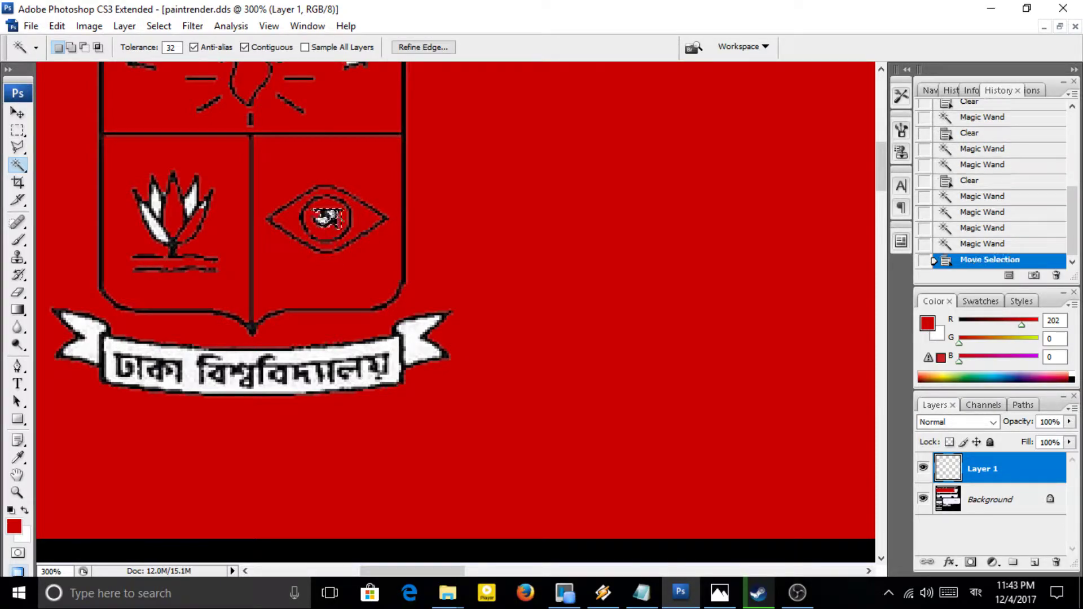
key(ctrl+d)
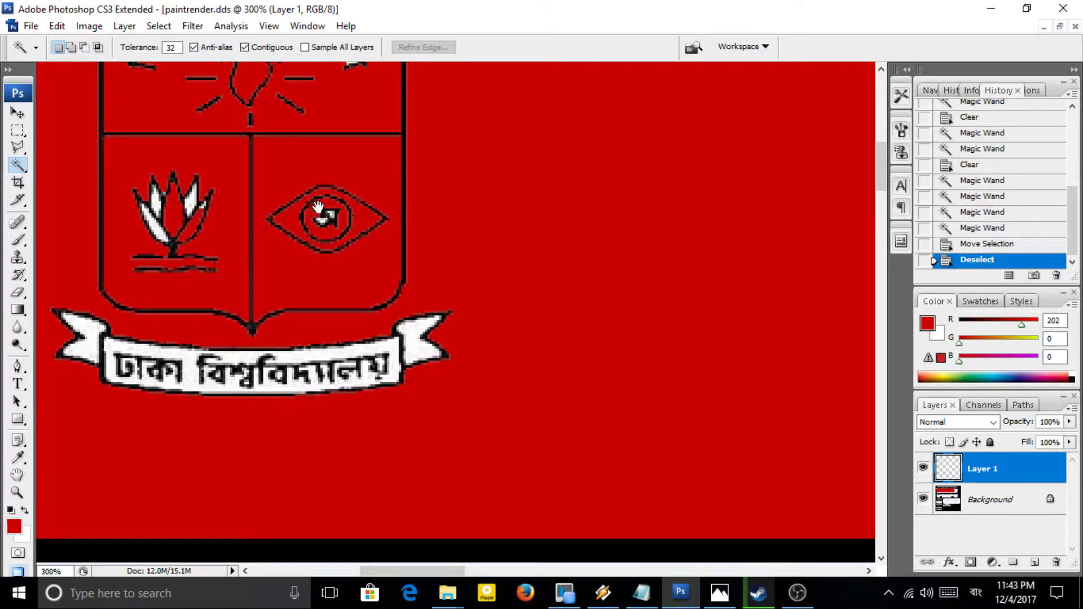
Clear the white from the lotus's outer left petal and its two inner side petals with the Magic Wand.
scroll(330, 216, up, 3)
scroll(609, 486, down, 4)
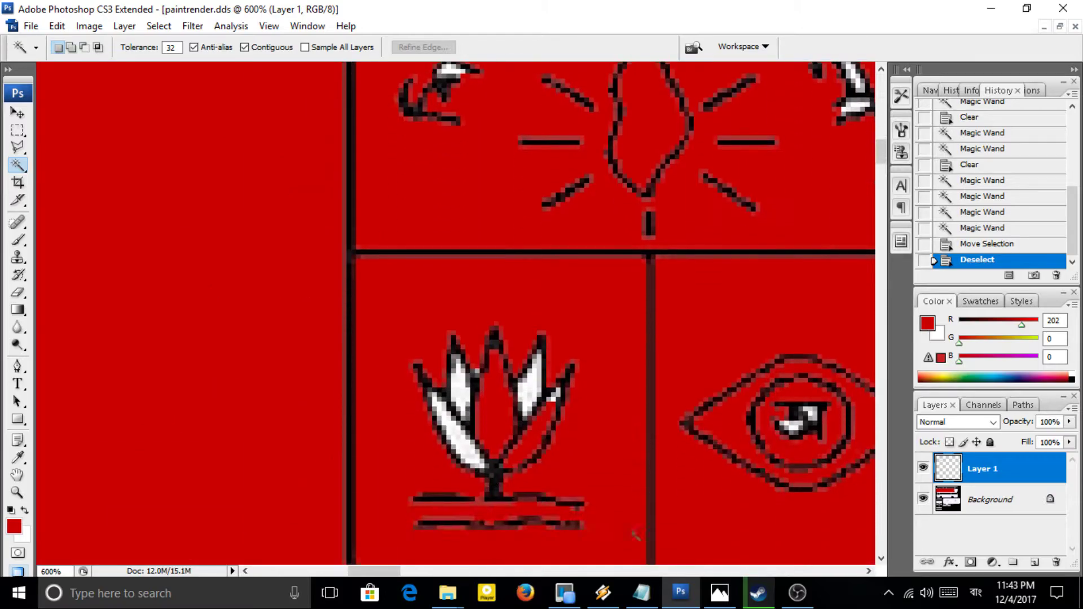
click(461, 454)
key(Delete)
click(460, 389)
key(Delete)
click(533, 386)
key(Delete)
Clear the small white spot inside the lotus's outer right petal, undoing the first clearing and selecting the spot again.
click(555, 396)
key(Delete)
key(ctrl+z)
click(554, 400)
click(553, 398)
key(Delete)
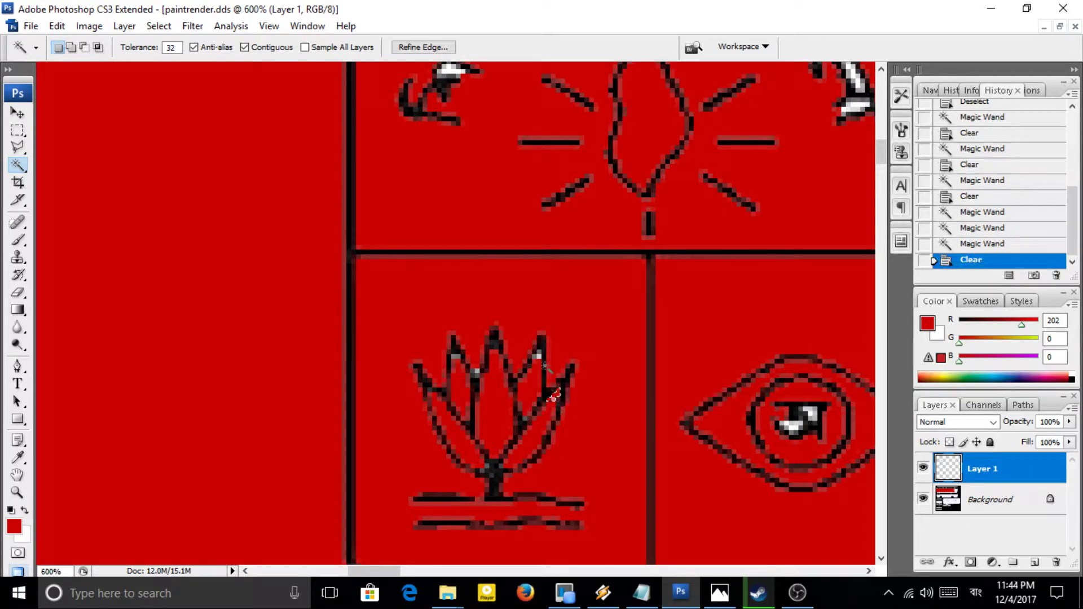
Clear the white patches between the letters of the left motto word above the flame.
scroll(546, 368, up, 5)
click(458, 223)
click(460, 223)
key(Delete)
click(488, 174)
key(Delete)
click(492, 163)
key(Delete)
click(504, 171)
key(Delete)
click(523, 164)
key(ctrl+d)
click(524, 169)
key(ctrl+d)
Clear the white patches between the letters of the right motto word above the flame.
click(731, 142)
key(Delete)
click(759, 138)
key(Delete)
click(796, 164)
key(Delete)
click(774, 154)
key(Delete)
click(857, 227)
key(Delete)
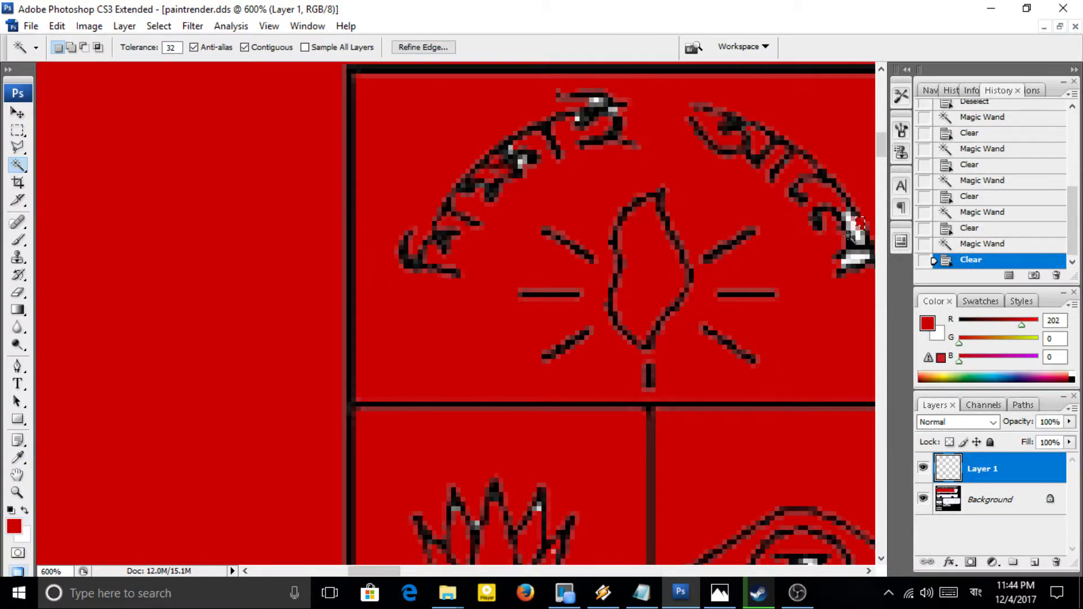
Clear white pixels from the upper part of the last letter in the right motto word.
click(849, 239)
click(855, 229)
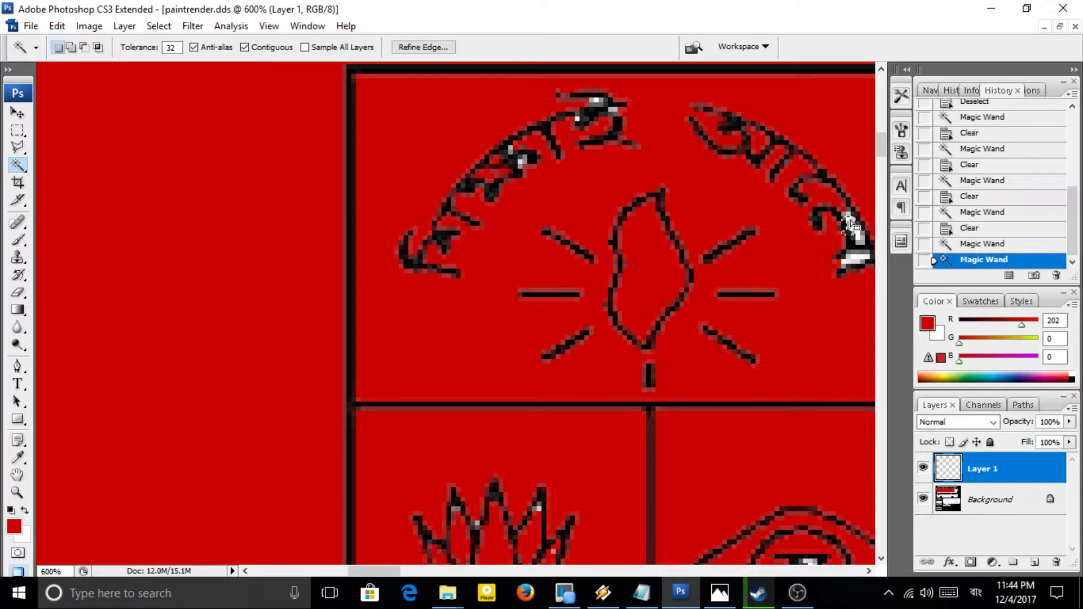
click(849, 223)
click(852, 228)
key(Delete)
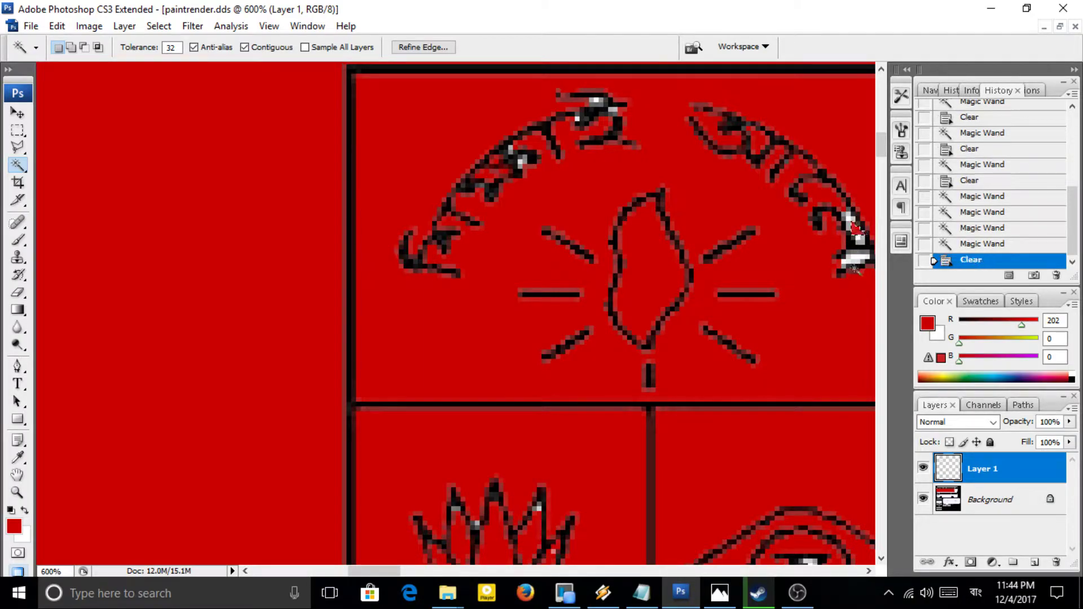
click(846, 217)
key(Delete)
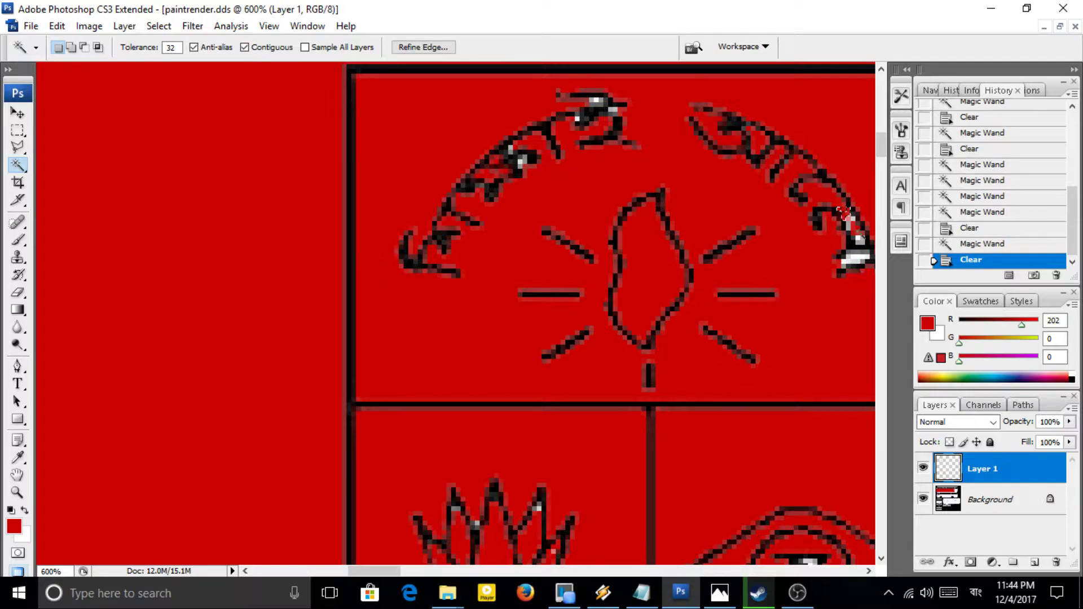
Clear the white bar and the leftover white beside it at the lower end of the right motto word.
click(856, 229)
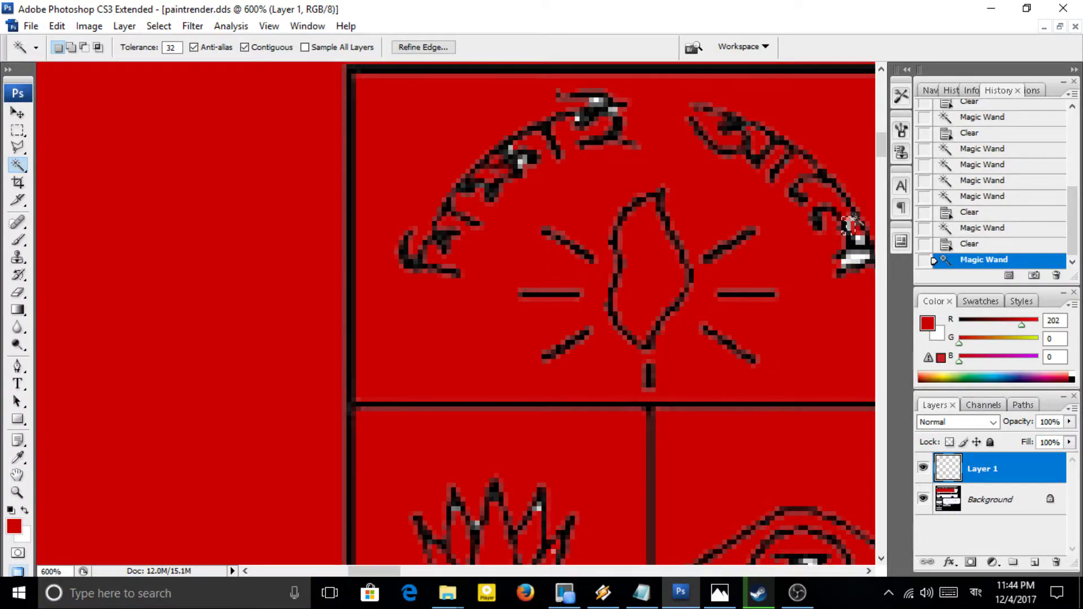
click(857, 221)
click(856, 255)
key(Delete)
click(841, 260)
key(Delete)
click(854, 226)
key(Delete)
Clear the white patches in the Bengali letter at the centre of the eye.
scroll(852, 225, down, 3)
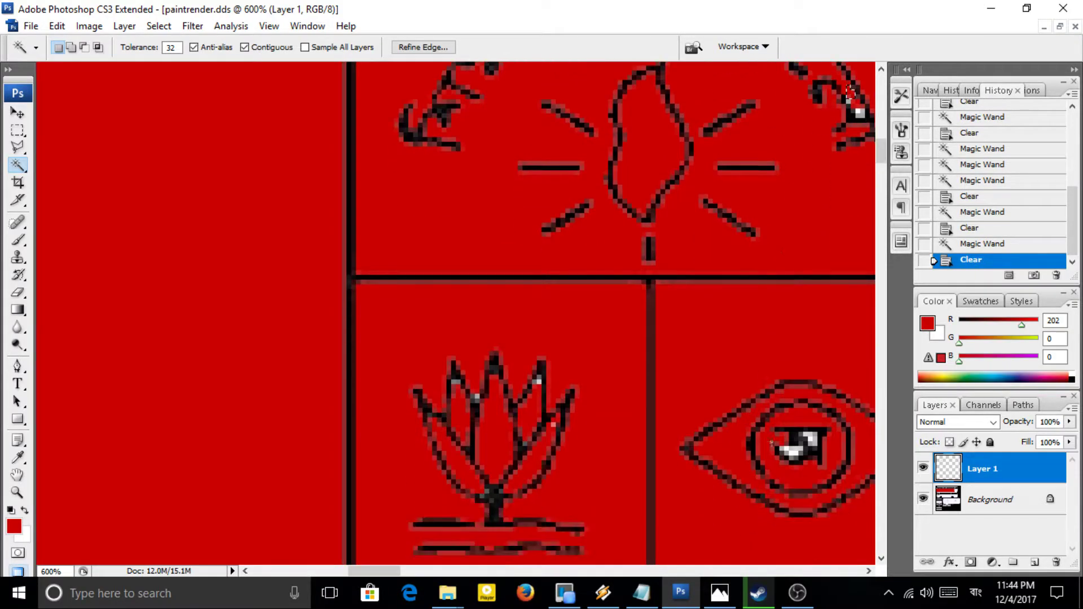
click(812, 439)
key(ctrl+d)
click(811, 439)
key(Delete)
click(815, 446)
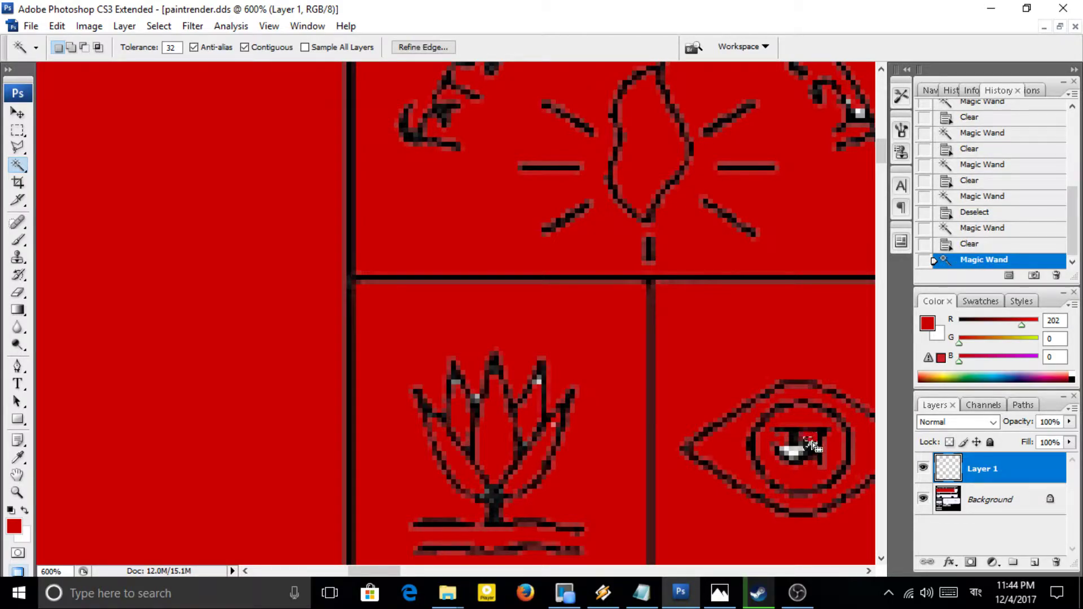
click(811, 441)
shift+click(812, 446)
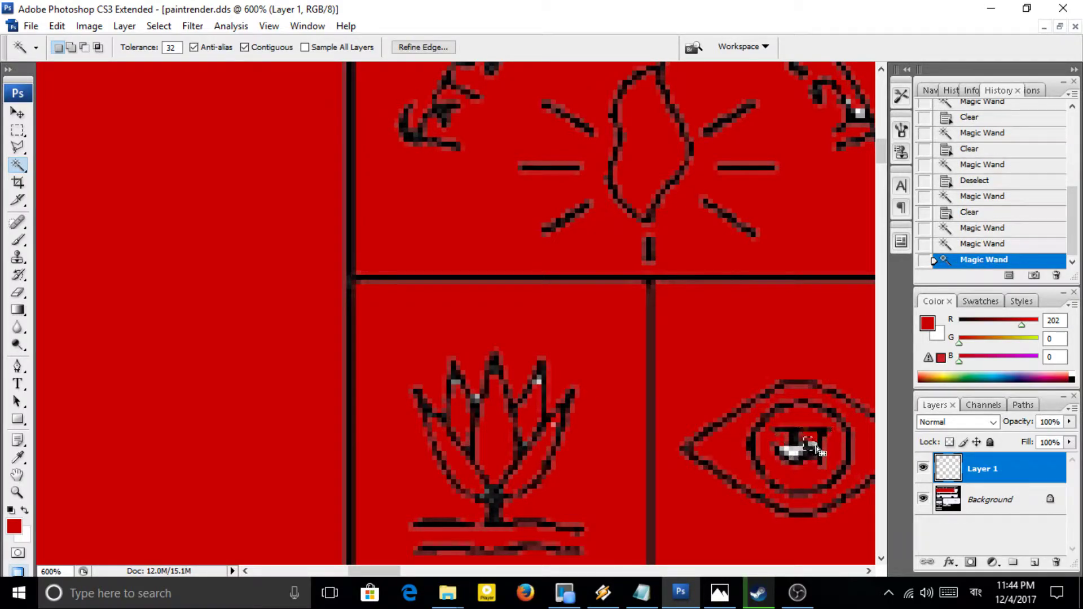
key(ctrl+d)
click(795, 453)
key(Delete)
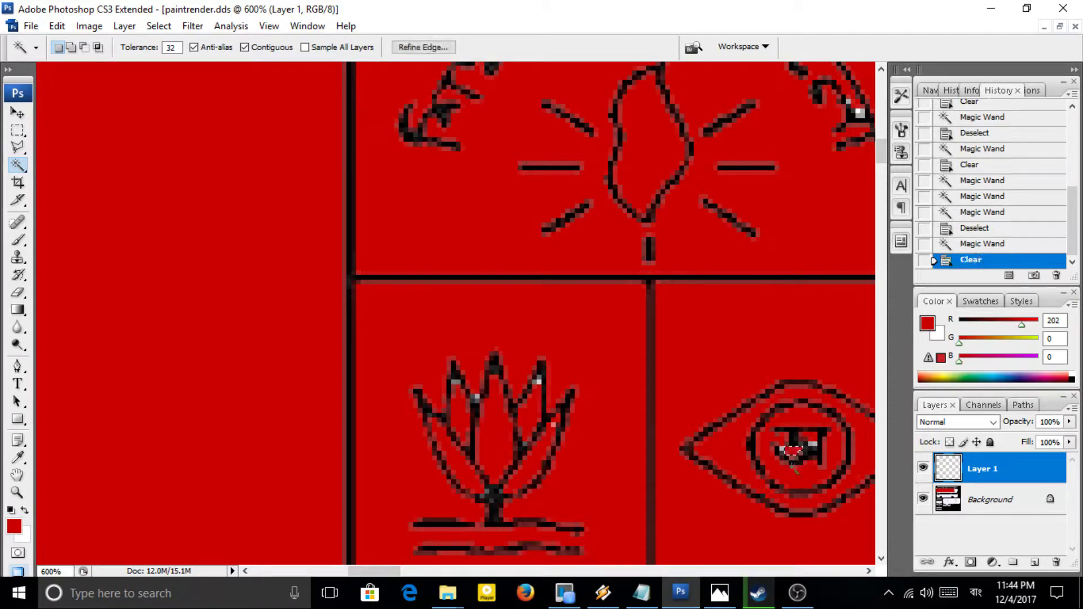
Clear the white speck near the tip of the lotus's inner right petal and drop the selection.
click(539, 380)
key(Delete)
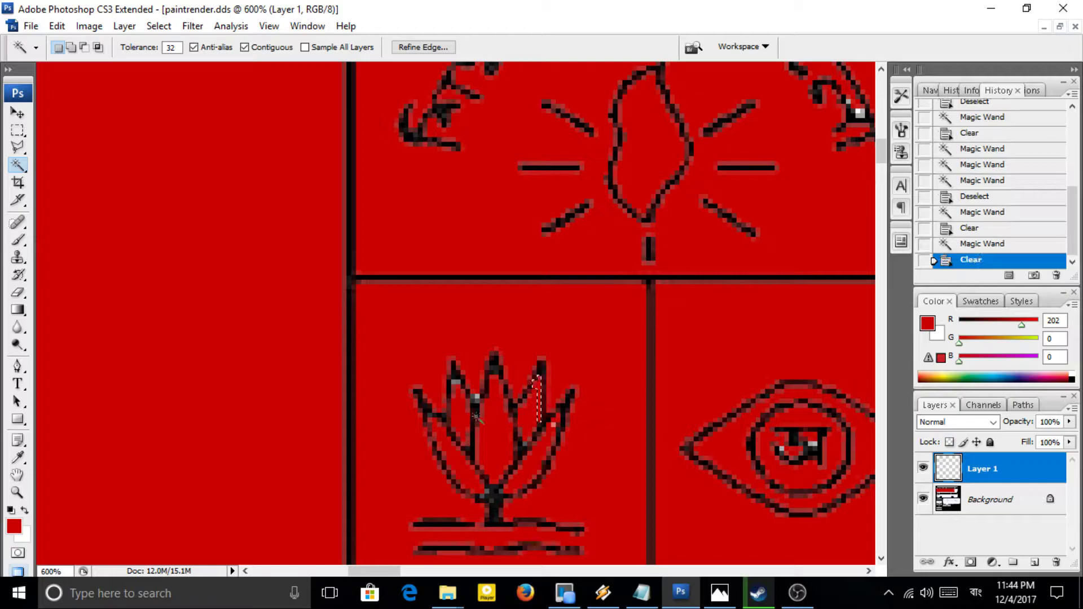
click(476, 397)
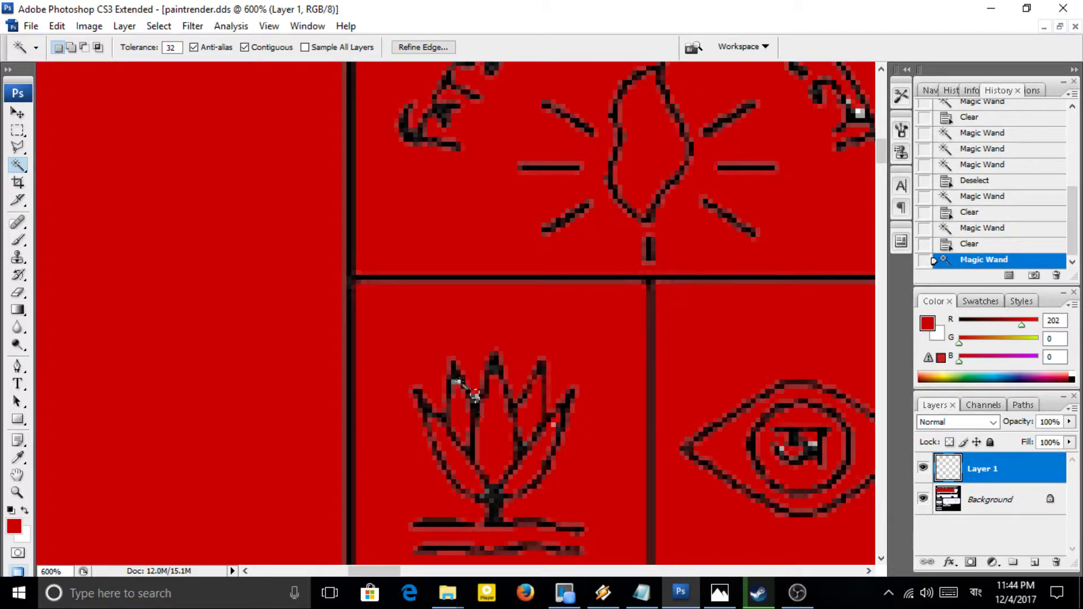
click(705, 420)
key(ctrl+d)
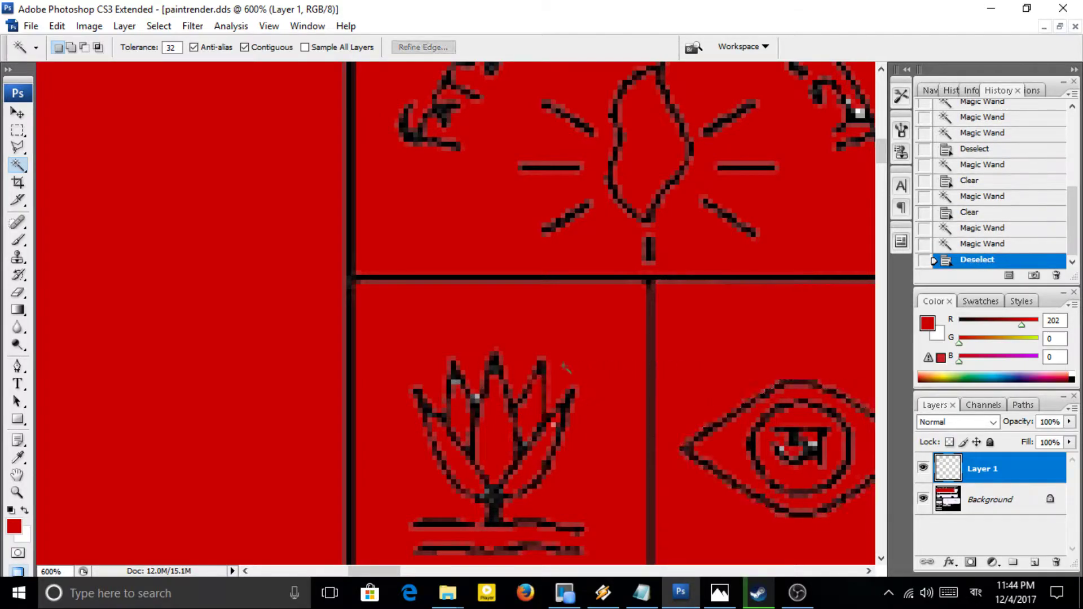
Clear the remaining white specks in the last letter of the right motto word.
alt+click(434, 270)
alt+click(433, 270)
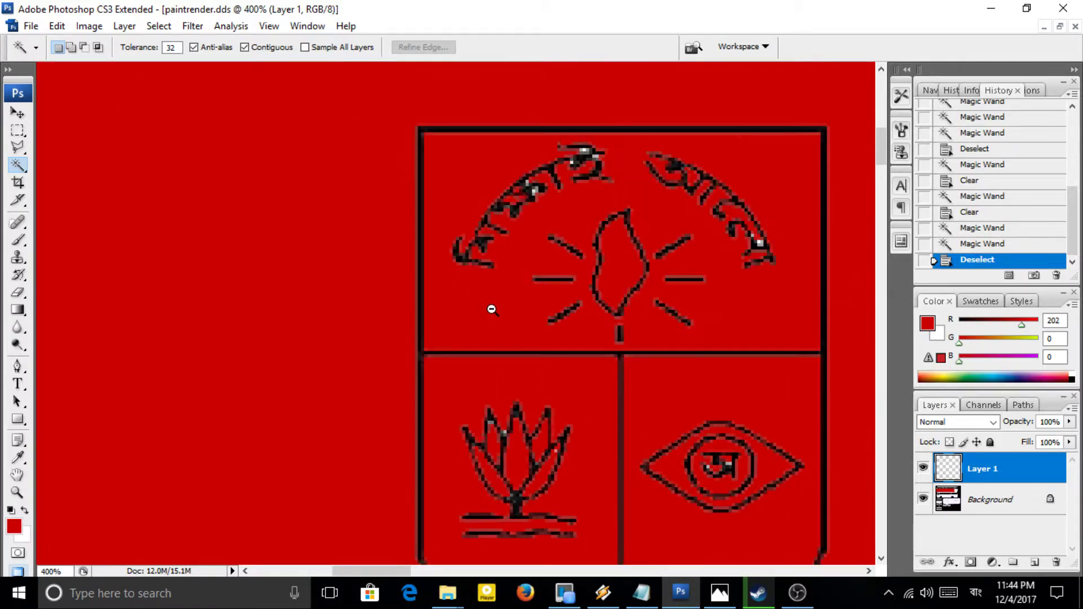
ctrl+click(717, 244)
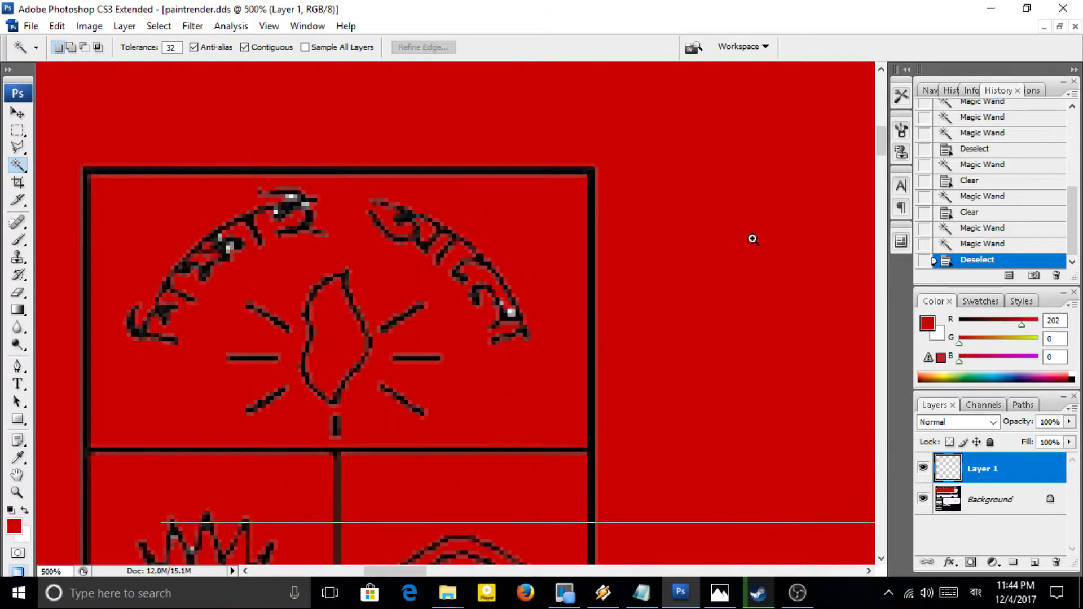
ctrl+click(719, 247)
click(208, 436)
key(ctrl+d)
click(206, 435)
key(Delete)
click(197, 423)
key(Delete)
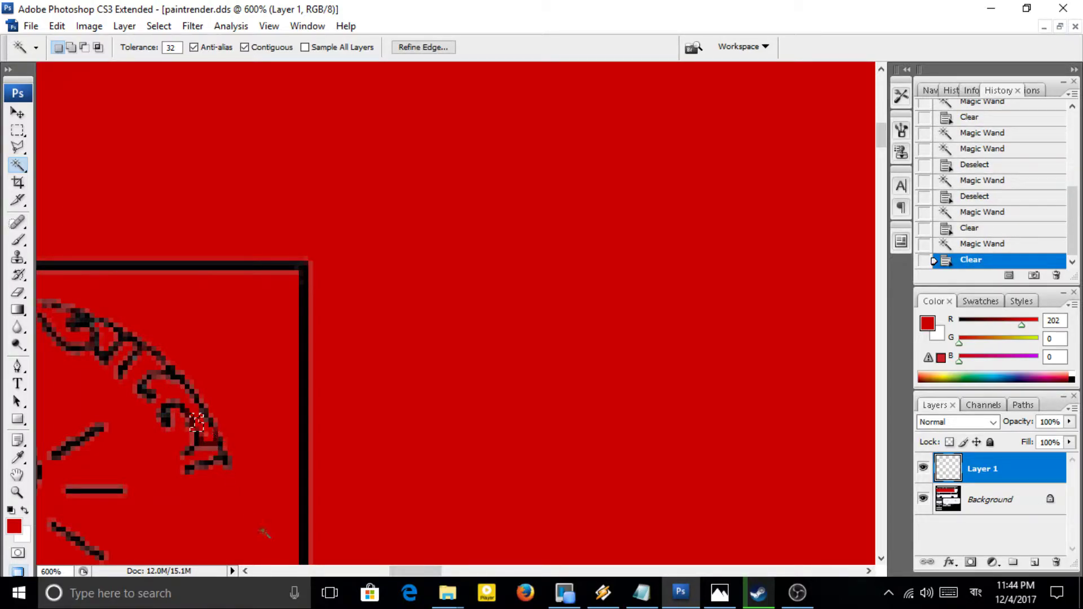
Clear the white speck in the uppermost letter of the left motto word.
drag(442, 571, 411, 574)
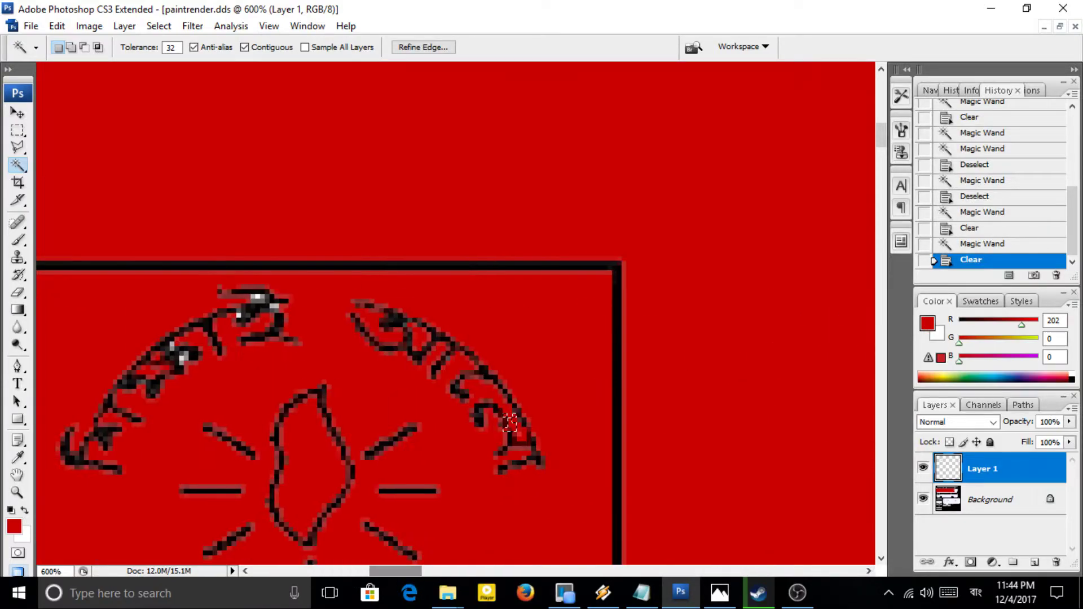
click(255, 297)
key(Delete)
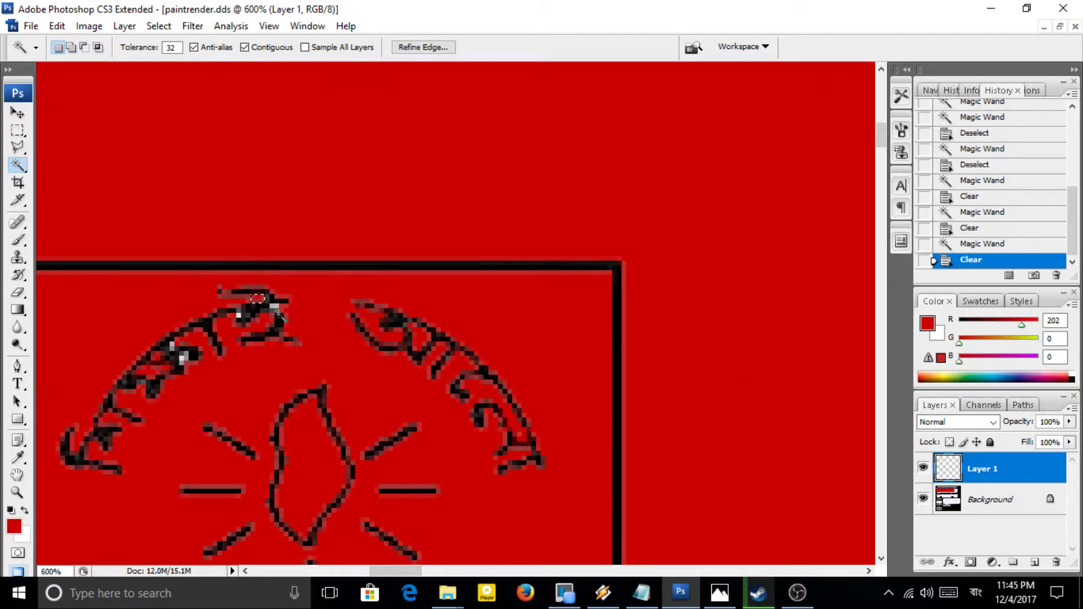
click(277, 308)
drag(283, 309, 277, 309)
click(278, 309)
click(277, 308)
click(292, 309)
click(277, 326)
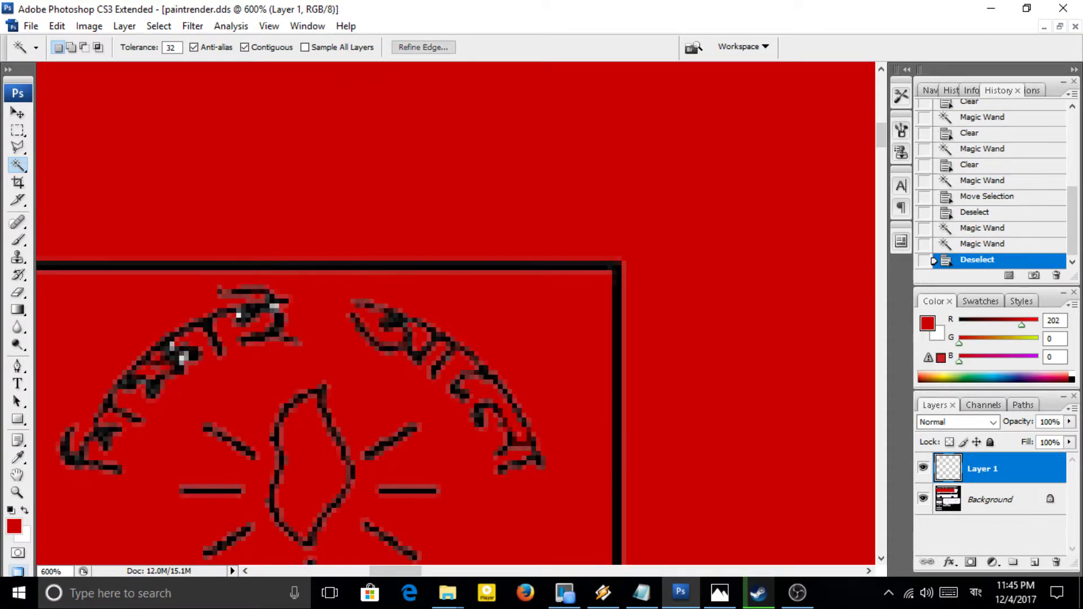
click(180, 361)
click(181, 362)
click(182, 362)
click(182, 363)
Clear the white from the ribbon's band, both ribbon tails and a spot in the band's last letter.
scroll(232, 337, down, 5)
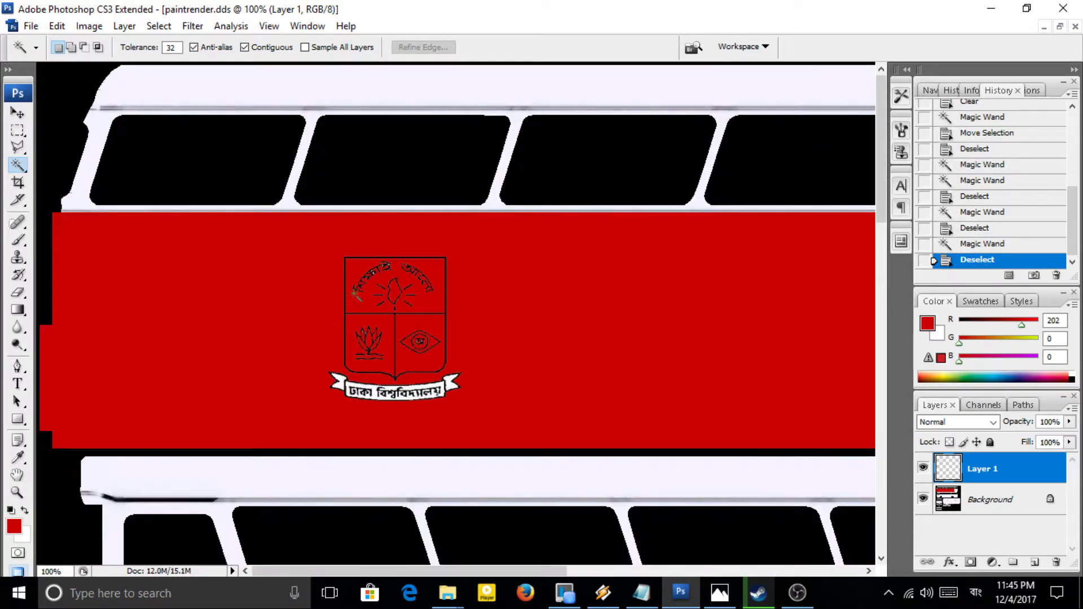
scroll(378, 382, up, 1)
scroll(378, 382, up, 1)
scroll(475, 292, up, 1)
click(502, 279)
key(Delete)
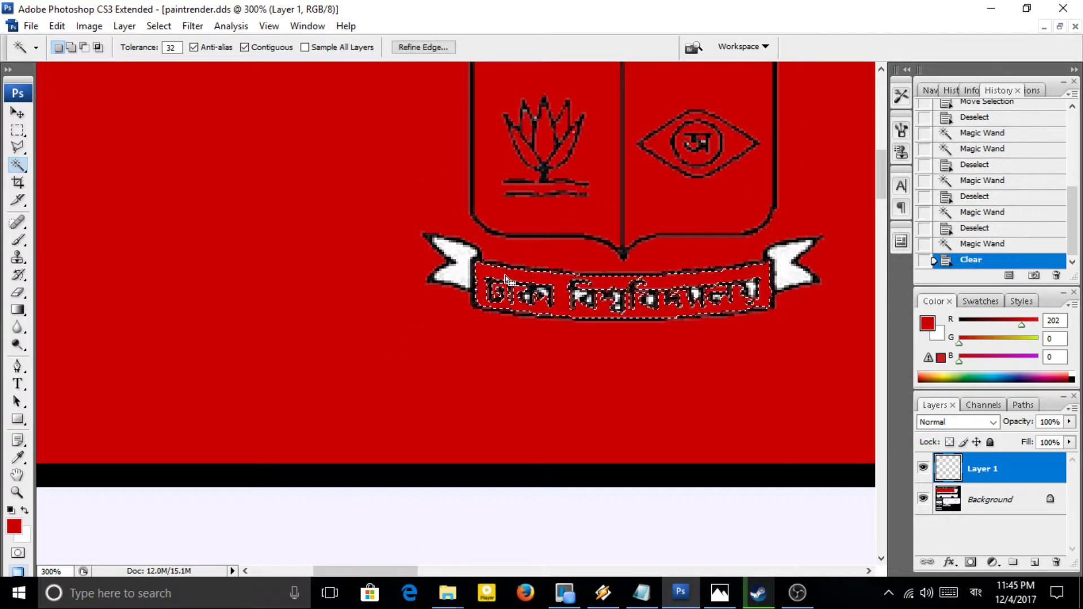
click(448, 261)
key(Delete)
click(785, 270)
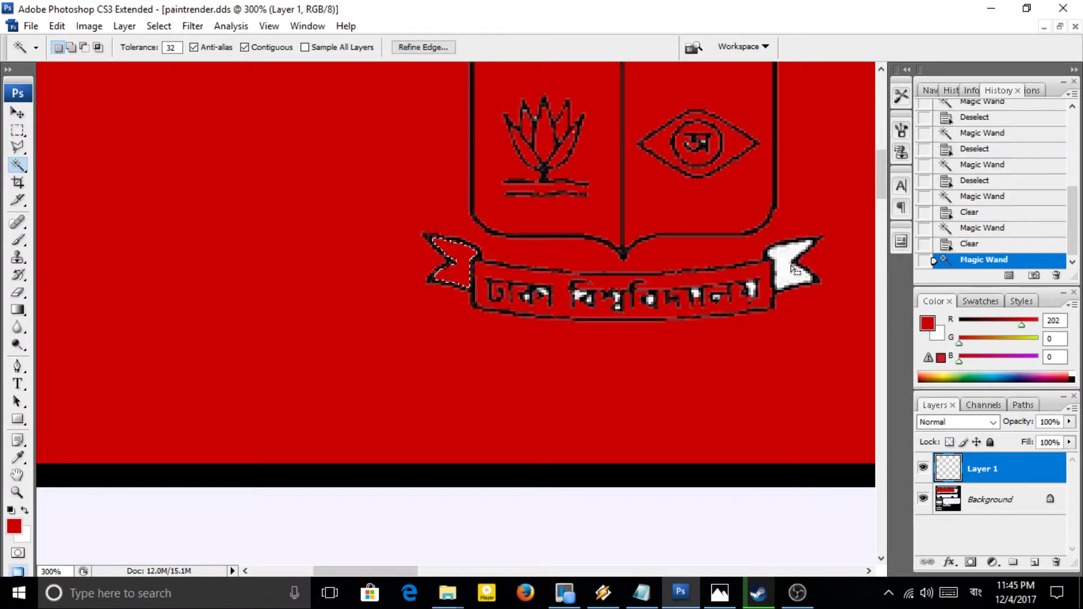
key(Delete)
click(750, 289)
key(Delete)
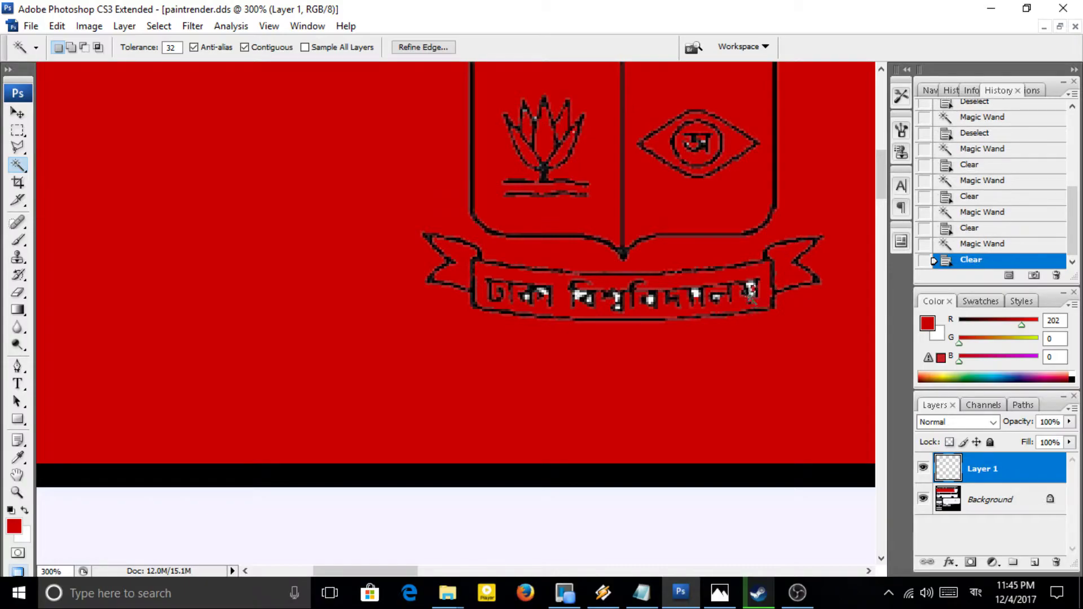
ctrl+click(755, 271)
scroll(753, 271, up, 2)
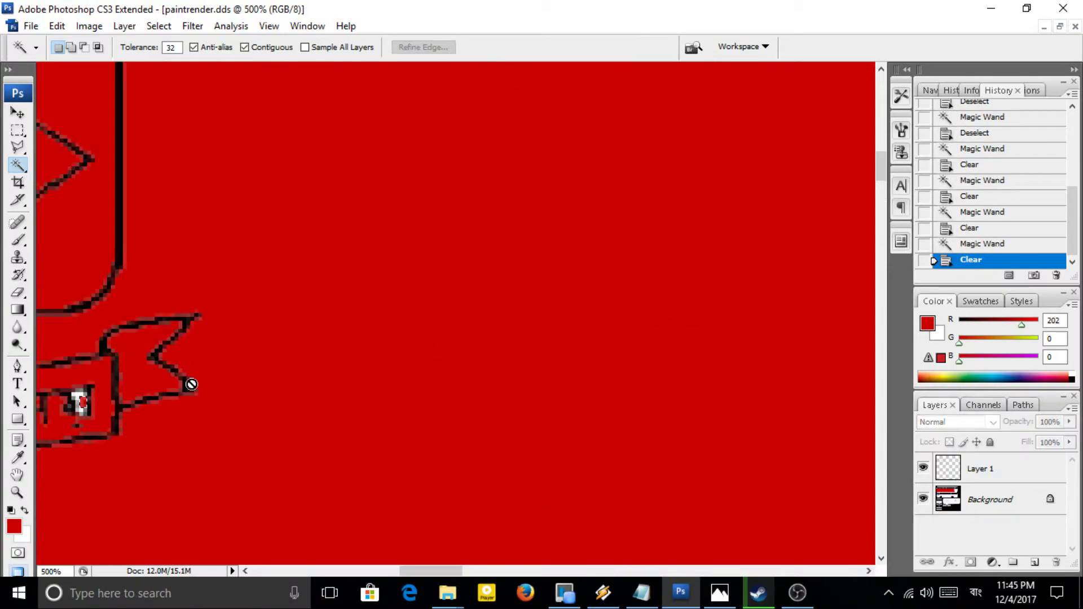
scroll(152, 386, up, 1)
click(82, 429)
click(524, 234)
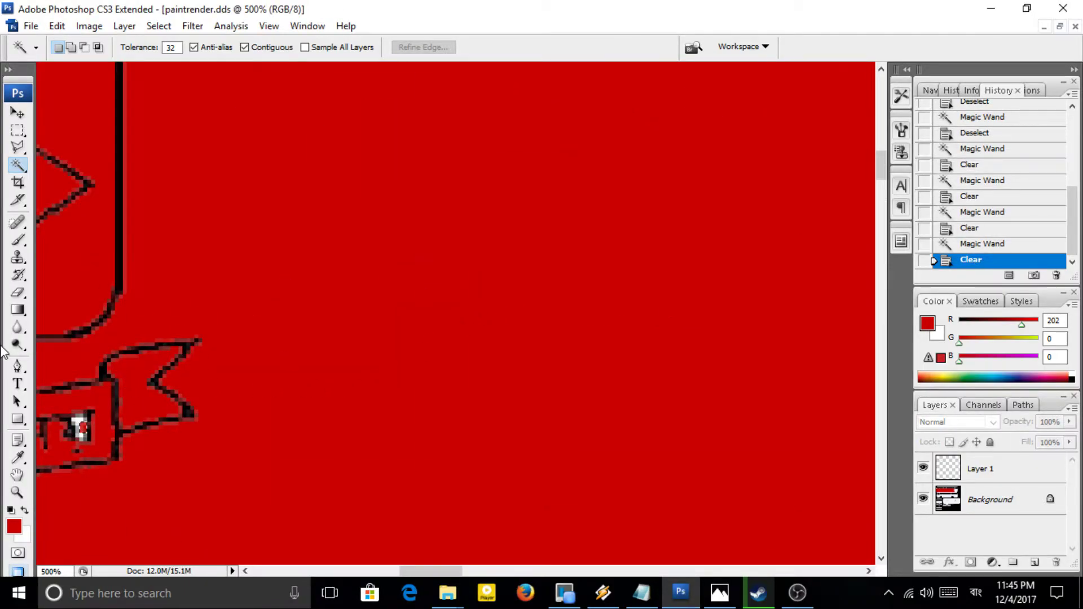
click(73, 417)
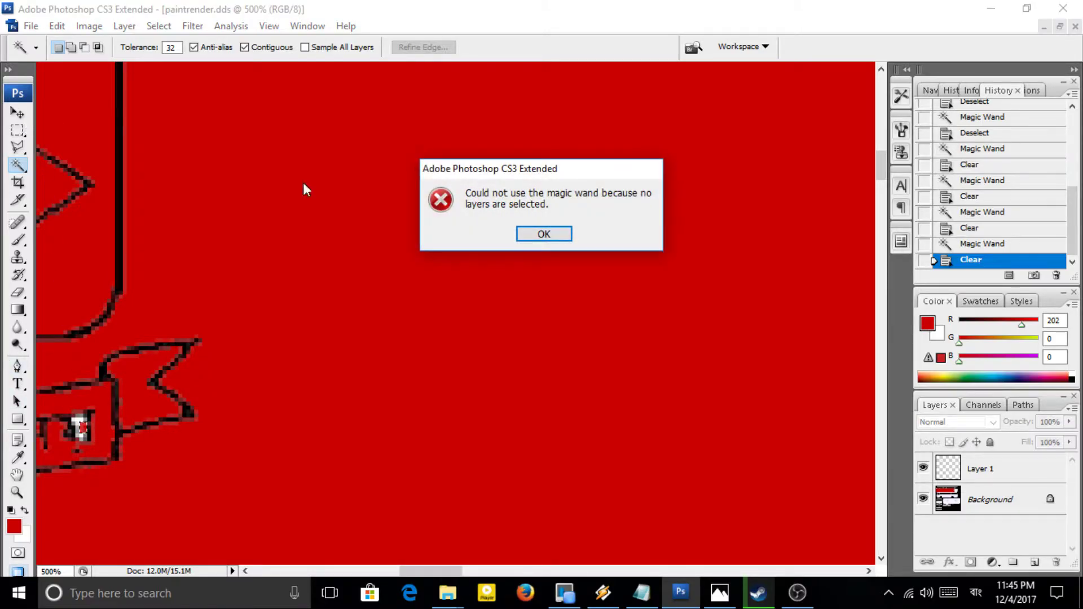
click(556, 240)
Try to clear the white in the ribbon's last letter with the Background layer active, and undo the clearing.
click(17, 112)
right_click(109, 354)
click(131, 362)
click(18, 165)
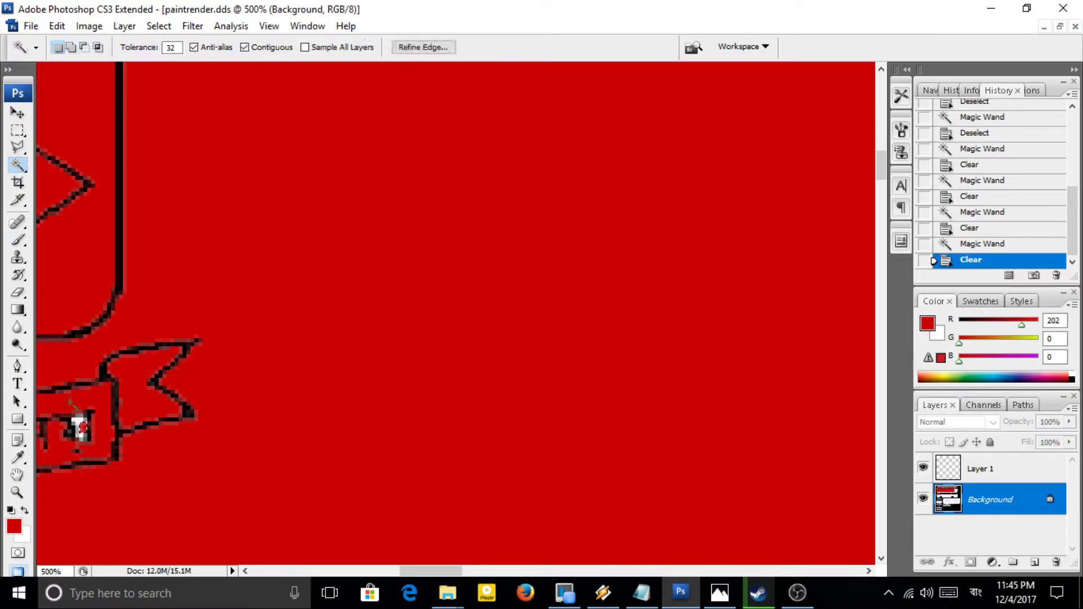
click(81, 426)
key(ctrl+d)
click(75, 430)
key(Delete)
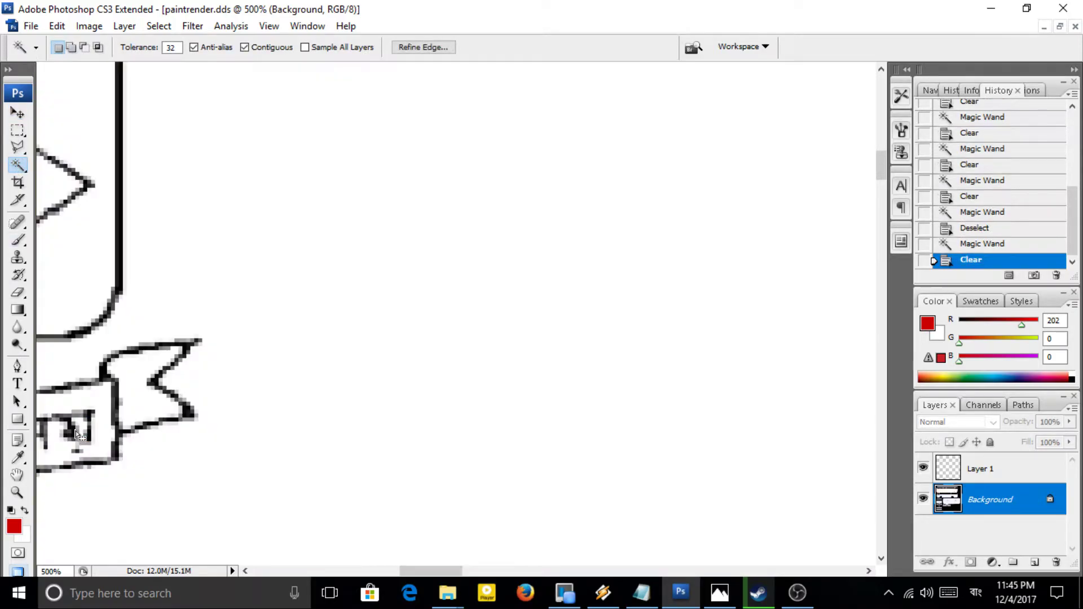
key(ctrl+z)
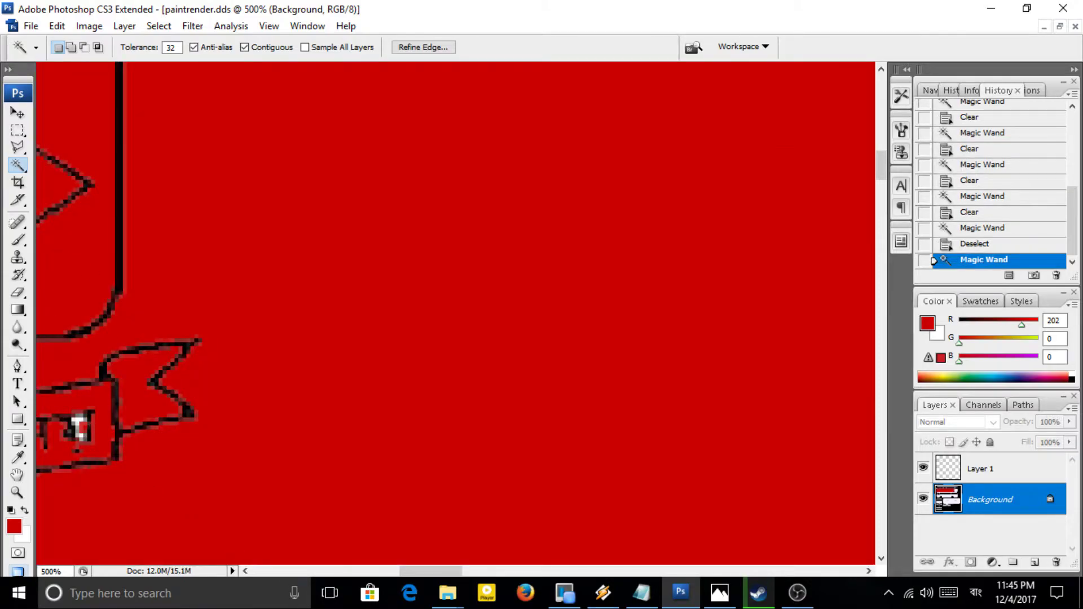
Switch to the Move tool and make Layer 1 the active layer.
drag(412, 570, 363, 567)
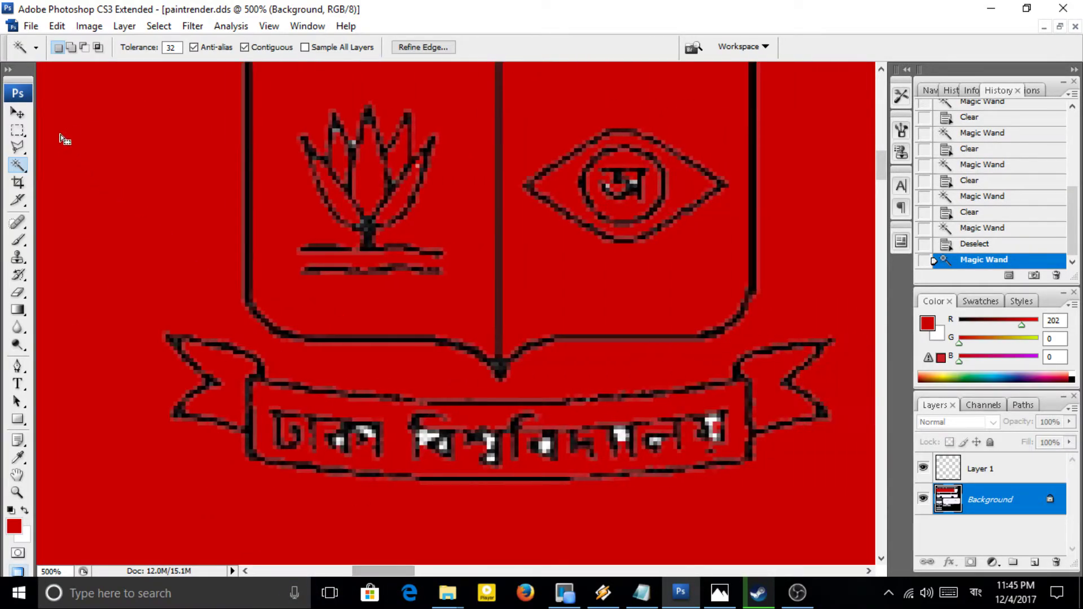
click(25, 115)
right_click(279, 188)
click(293, 205)
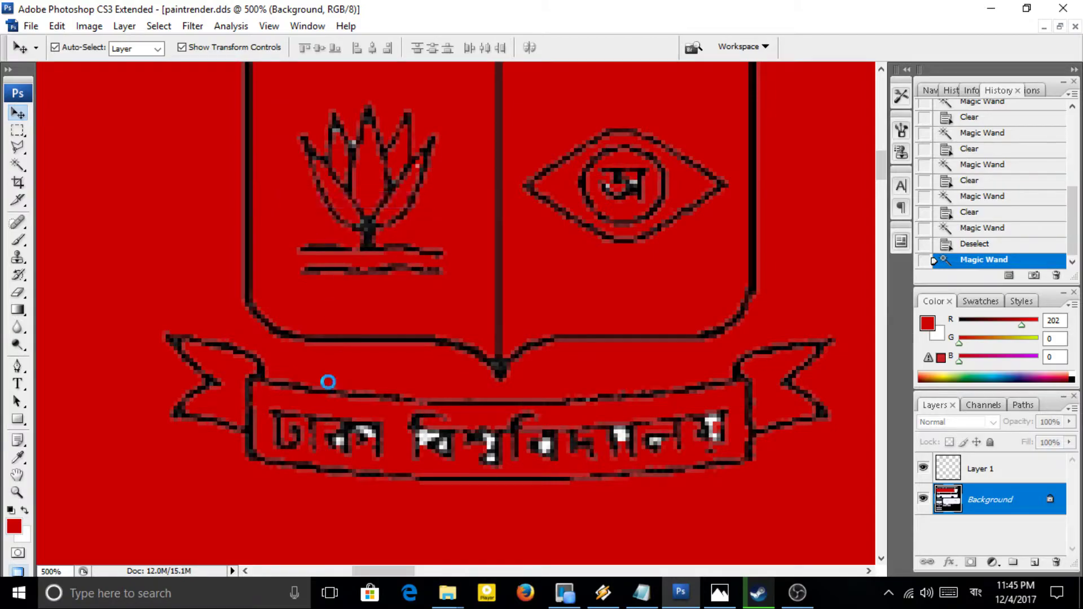
drag(333, 373, 334, 385)
click(993, 474)
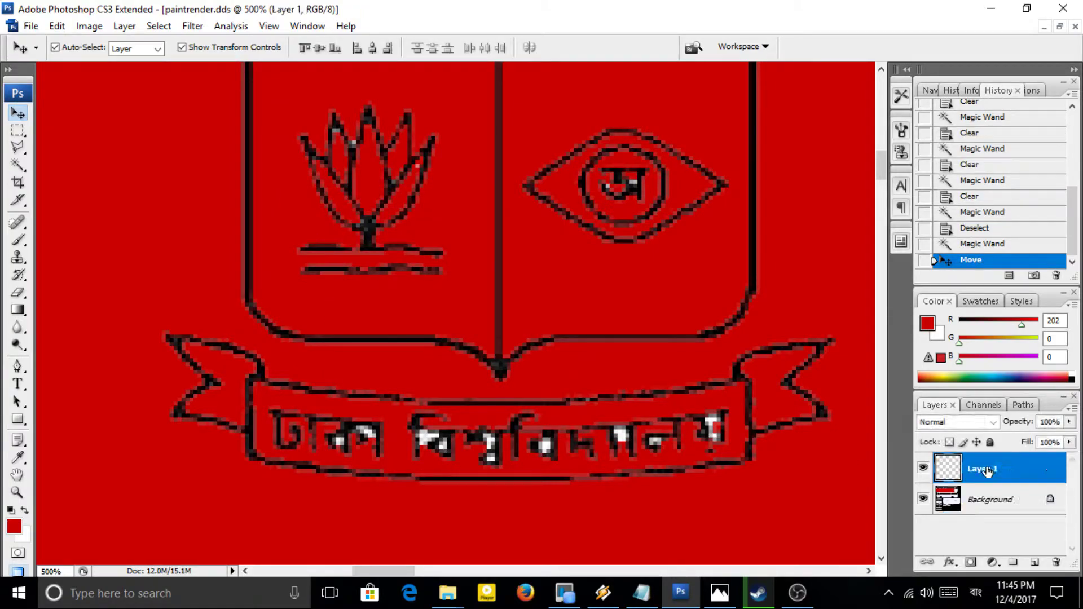
Make the Background layer the active layer.
right_click(481, 422)
key(Escape)
scroll(448, 361, down, 5)
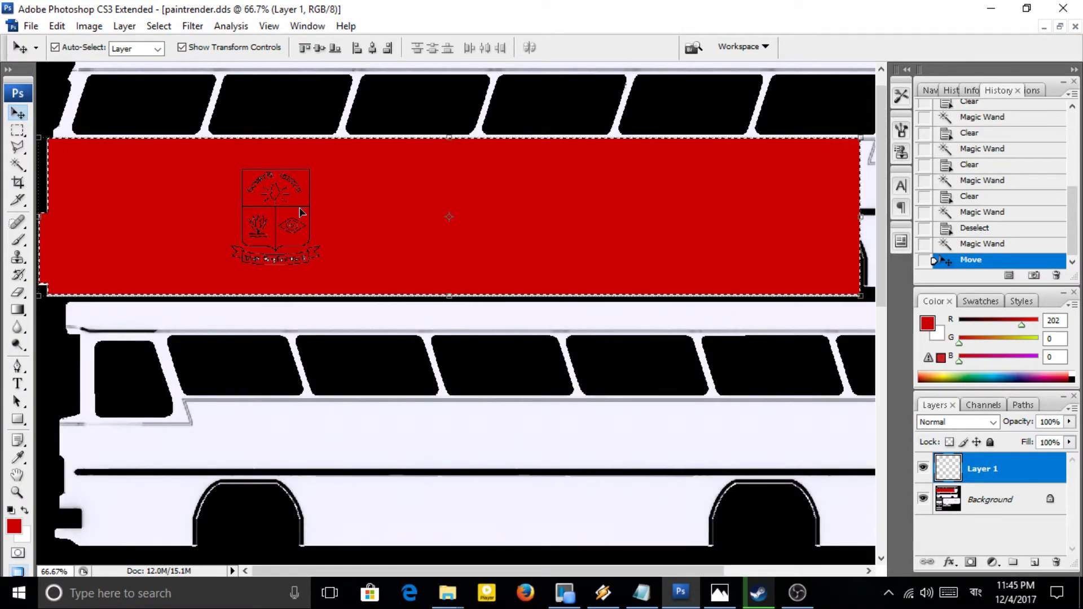
click(988, 499)
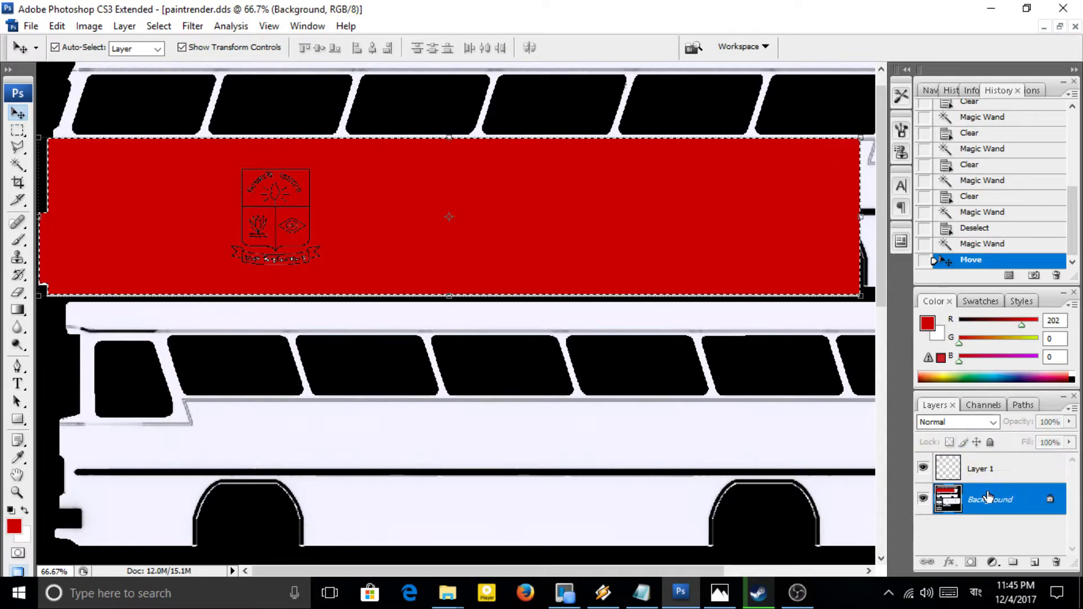
Move the Layer 1 logo slightly right and up on the red side, and drop the selection.
click(969, 473)
mouse_move(267, 243)
mouse_down()
mouse_move(302, 248)
mouse_move(282, 236)
mouse_up()
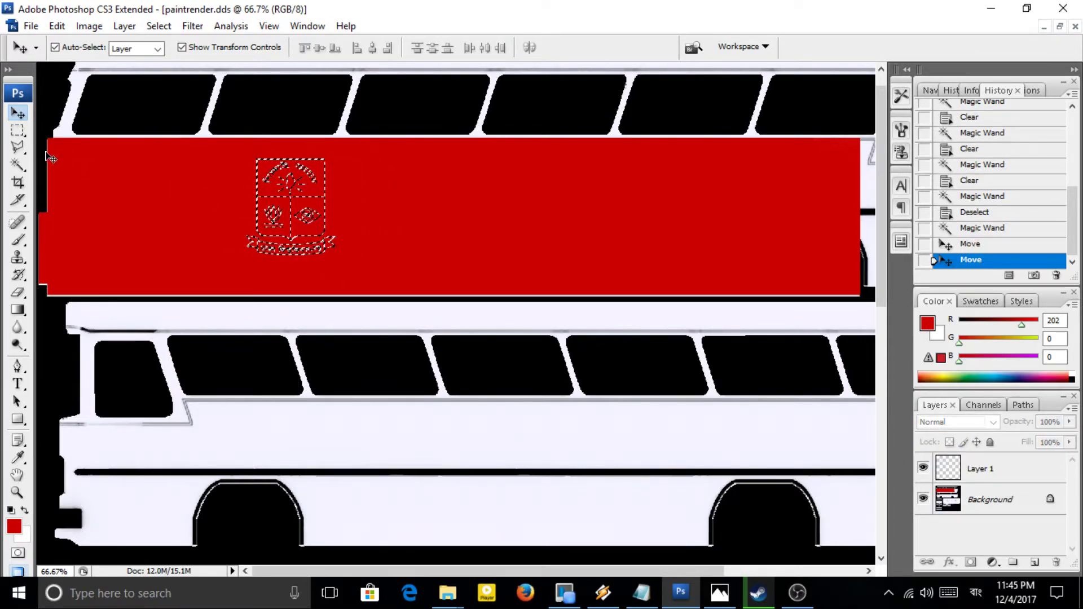
click(17, 130)
click(260, 221)
Select the white pixels in the middle of the logo's left arc lettering, clear them from Layer 1 and deselect.
scroll(271, 221, up, 3)
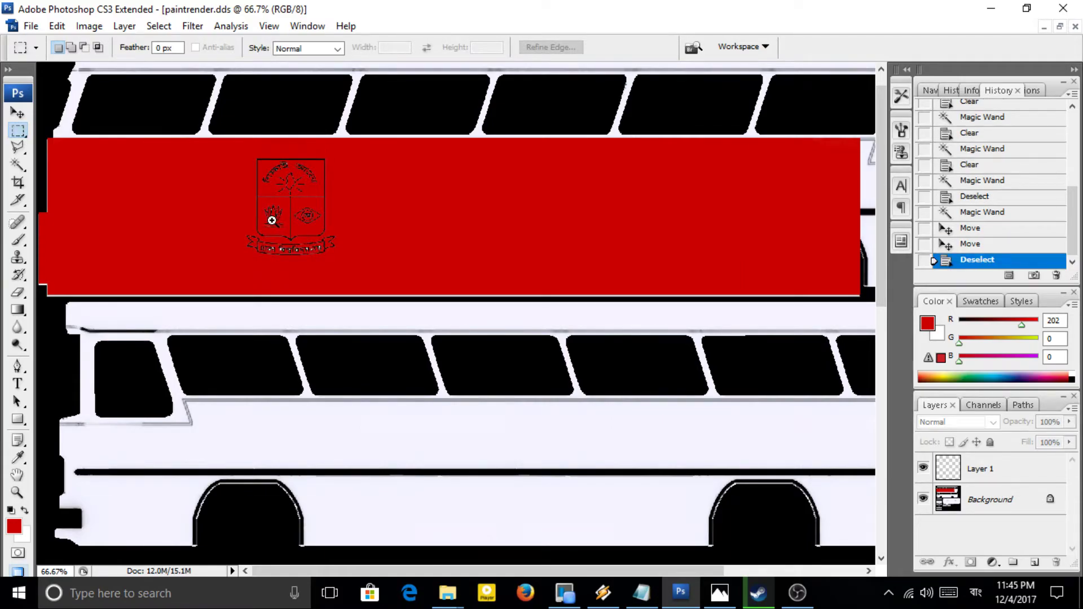
scroll(543, 549, down, 3)
mouse_move(333, 572)
mouse_down()
mouse_move(465, 572)
mouse_move(391, 572)
mouse_up()
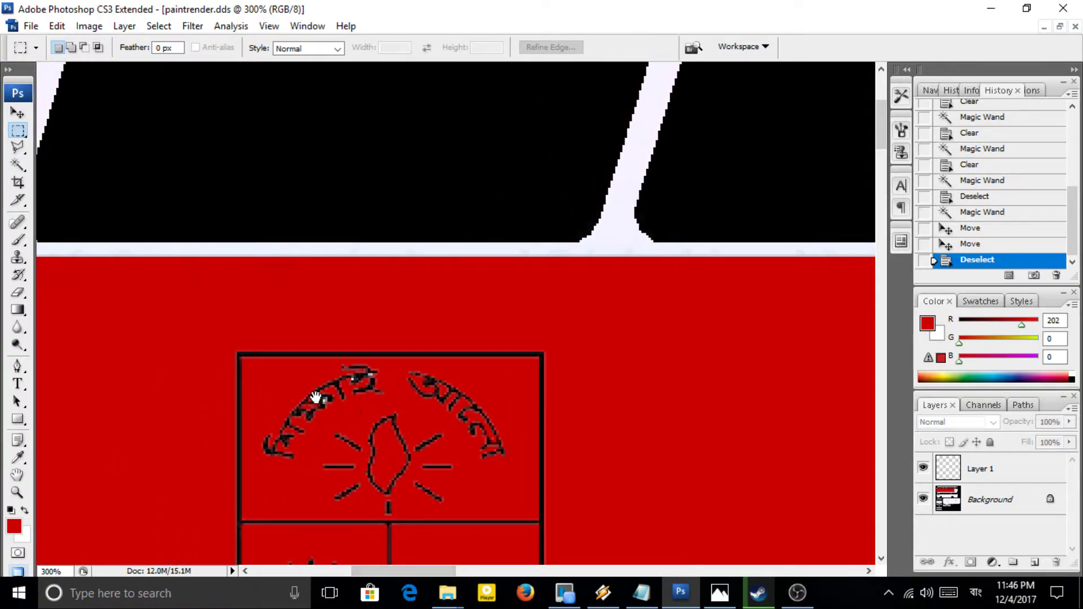
scroll(326, 392, up, 3)
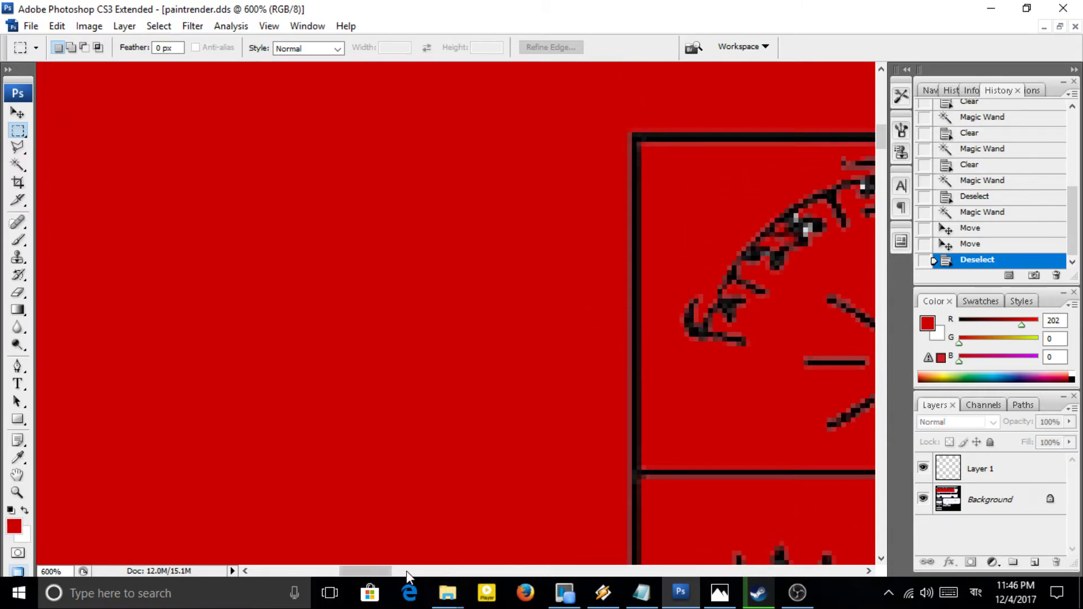
drag(384, 572, 414, 572)
scroll(315, 242, up, 2)
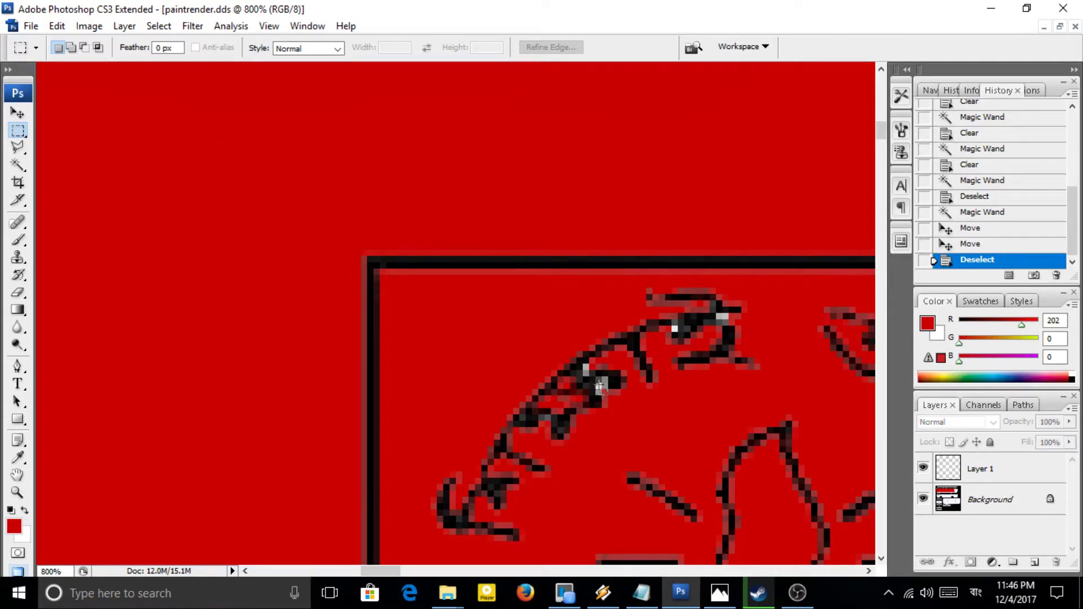
drag(598, 385, 602, 387)
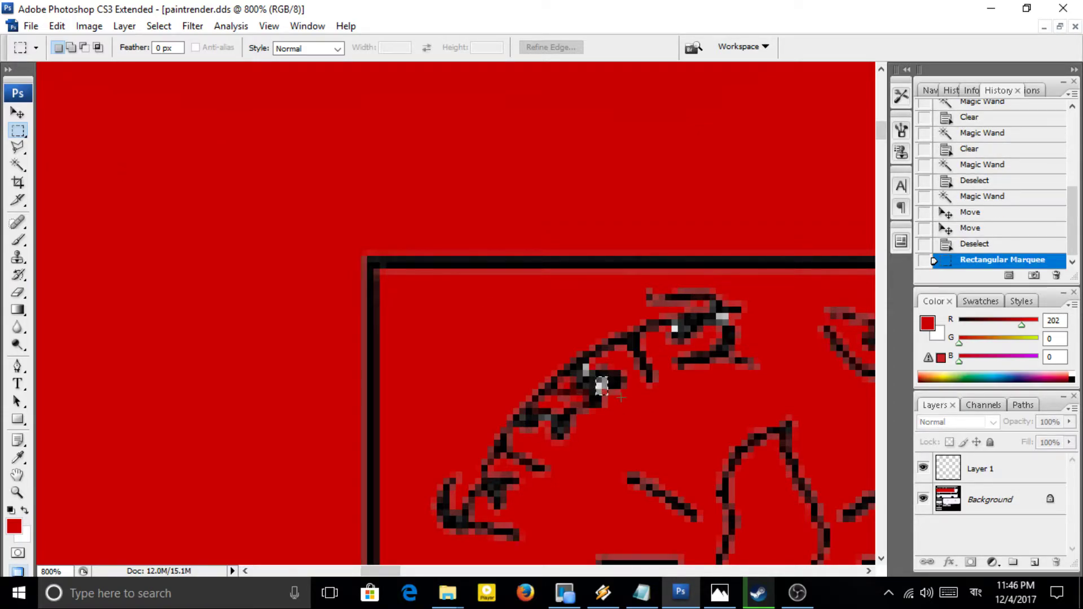
key(v)
right_click(562, 372)
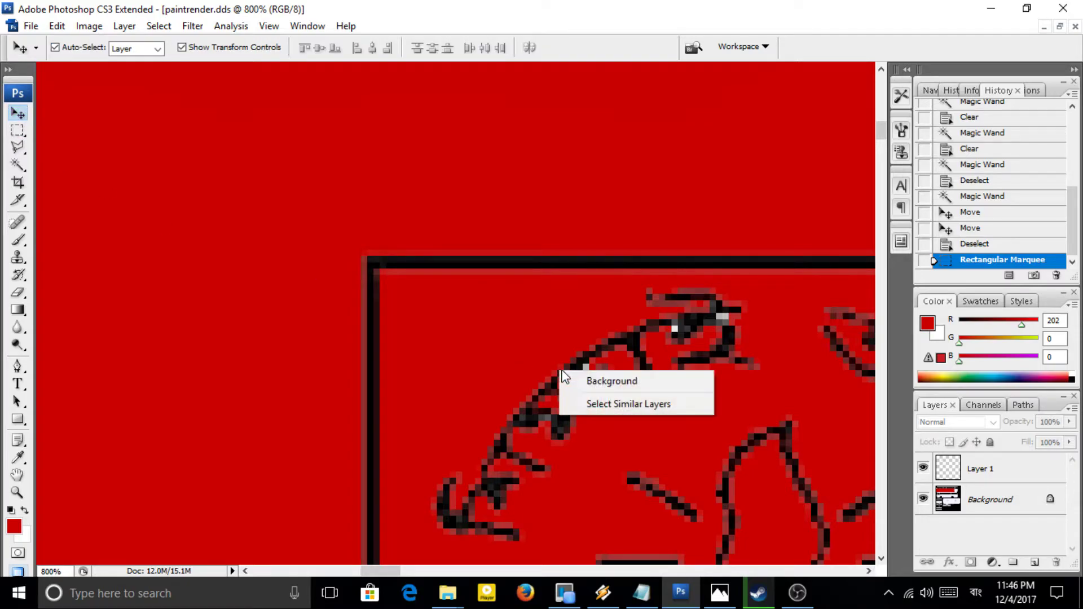
click(511, 377)
drag(511, 377, 590, 390)
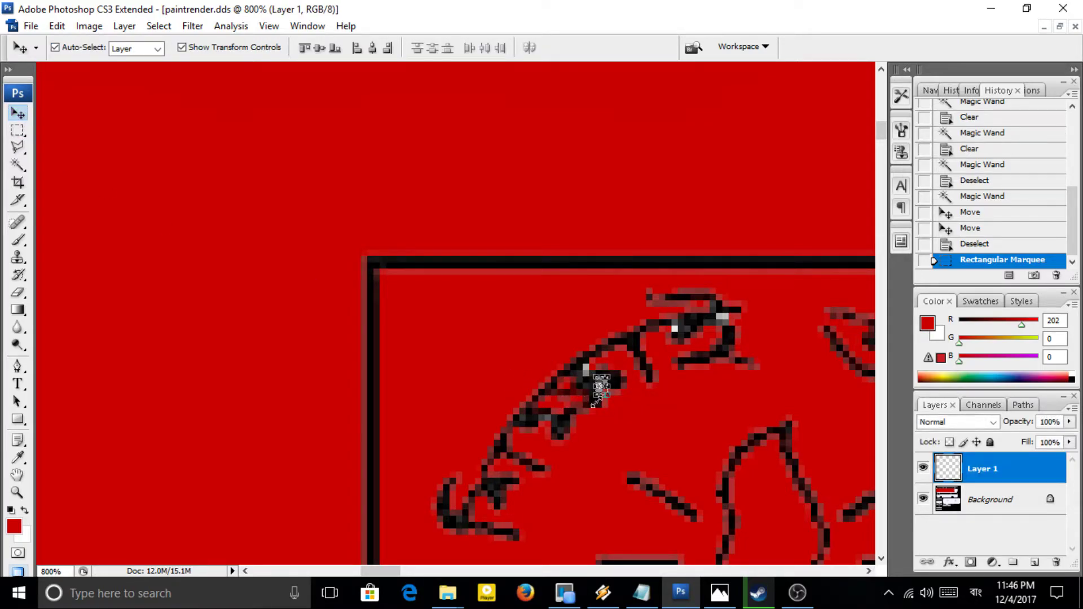
key(Delete)
click(581, 369)
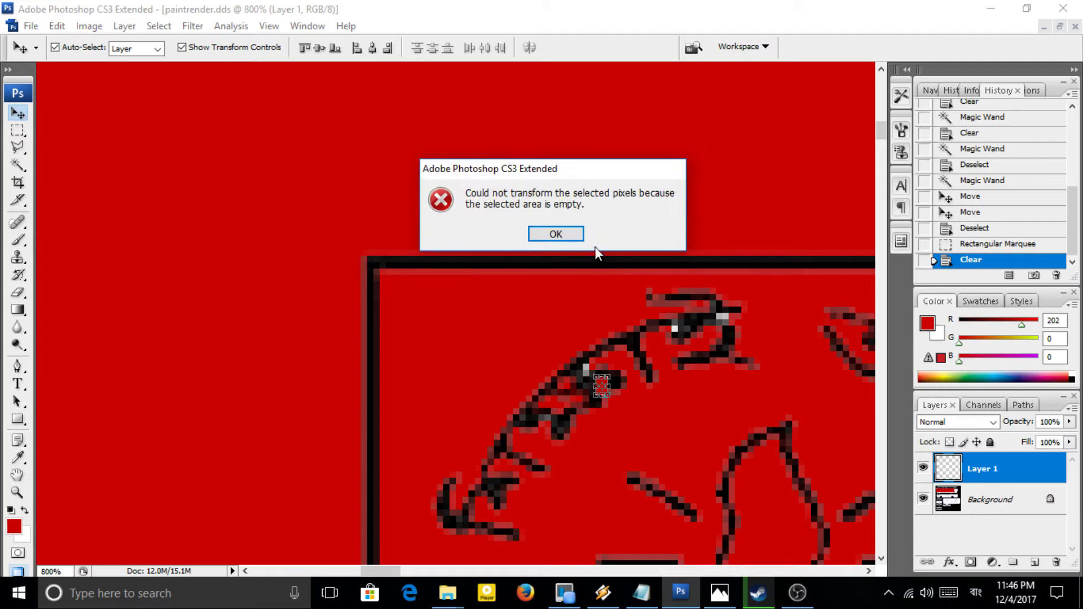
click(555, 234)
click(15, 133)
key(ctrl+d)
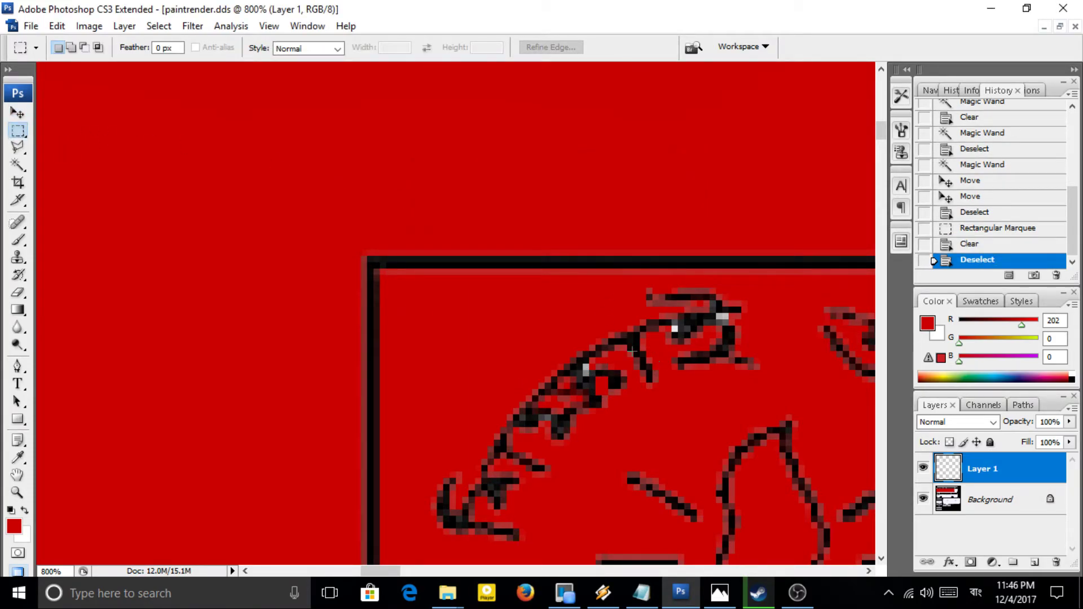
Clear the white spot inside the last letter of the left arc lettering using the Magic Wand.
click(23, 165)
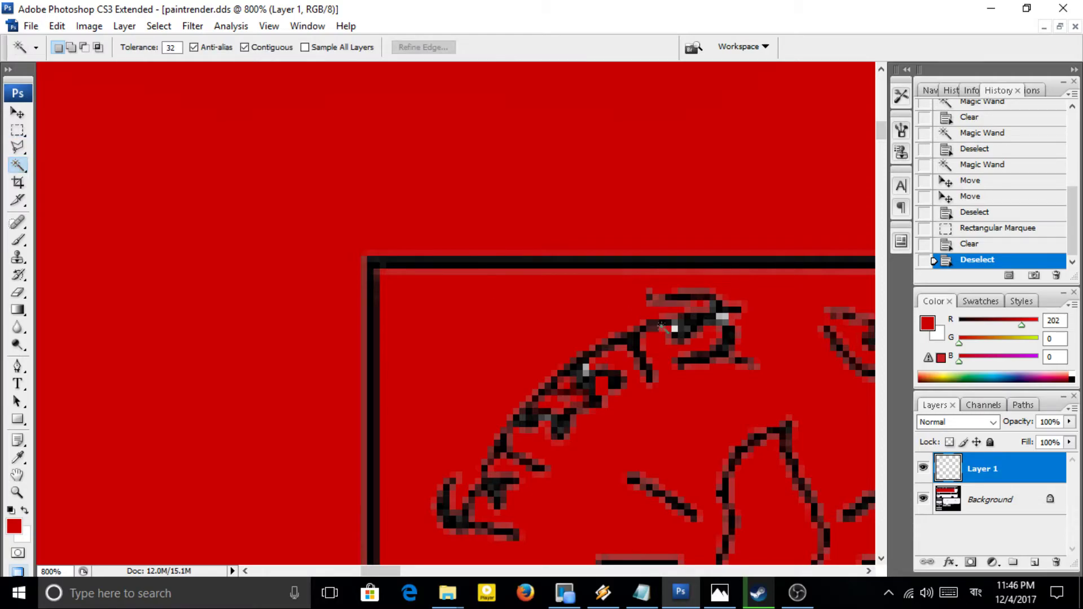
click(675, 329)
key(Delete)
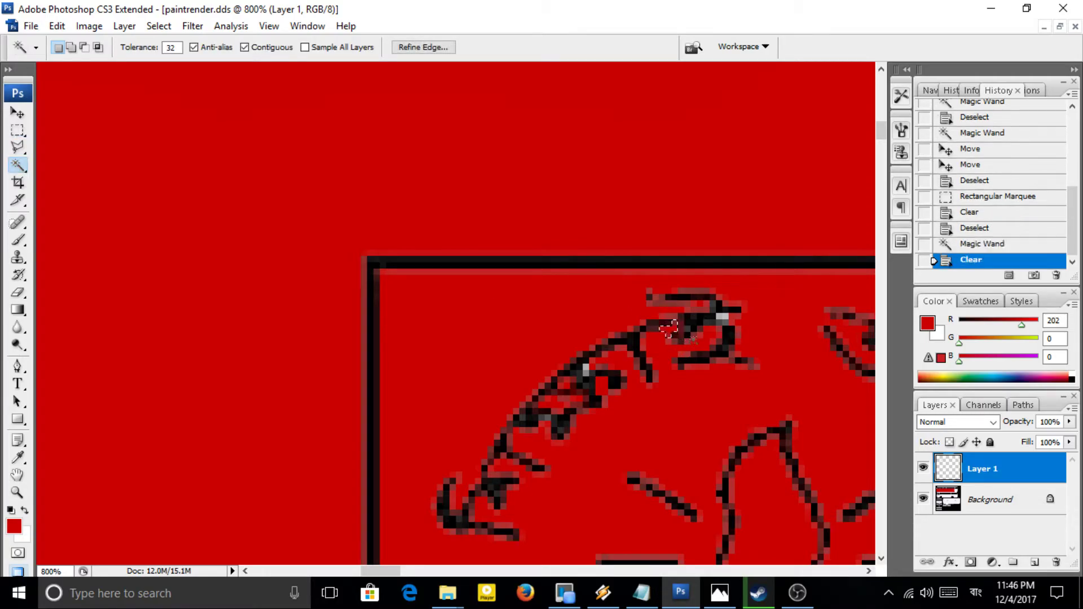
Try to clear the light pixels at the upper end of the left arc with the Magic Wand, and undo the clearing.
click(723, 319)
key(Delete)
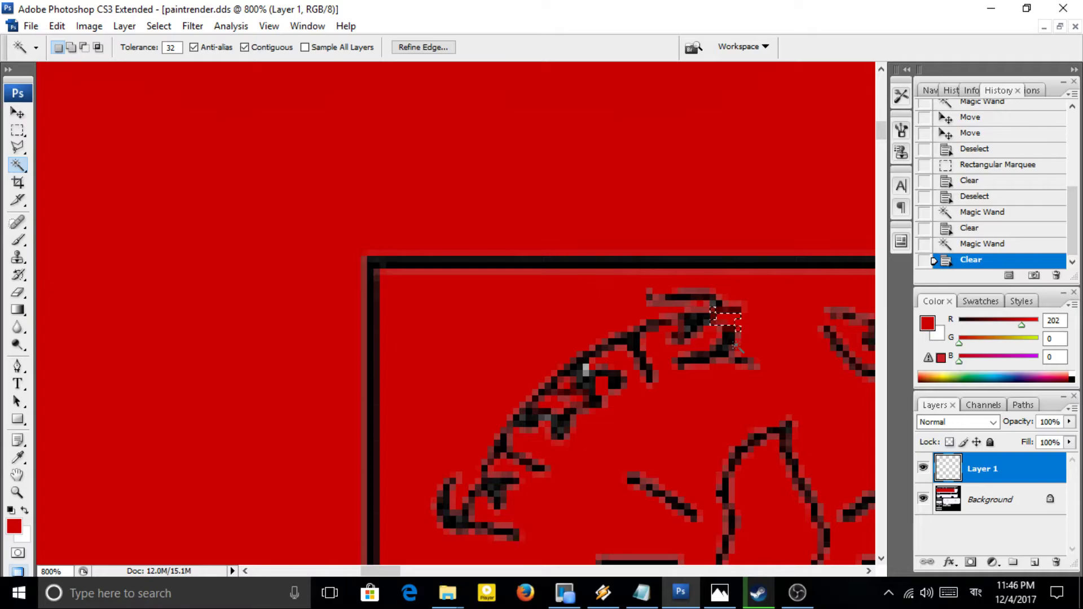
key(ctrl+z)
key(ctrl+d)
click(725, 318)
key(ctrl+d)
click(724, 318)
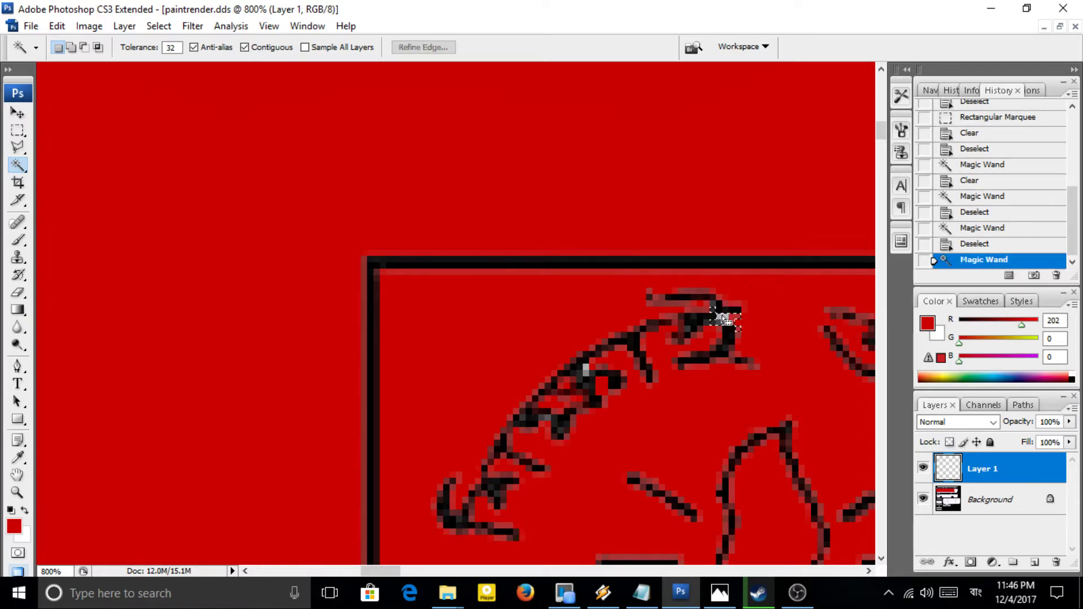
click(753, 315)
click(18, 130)
key(ctrl+d)
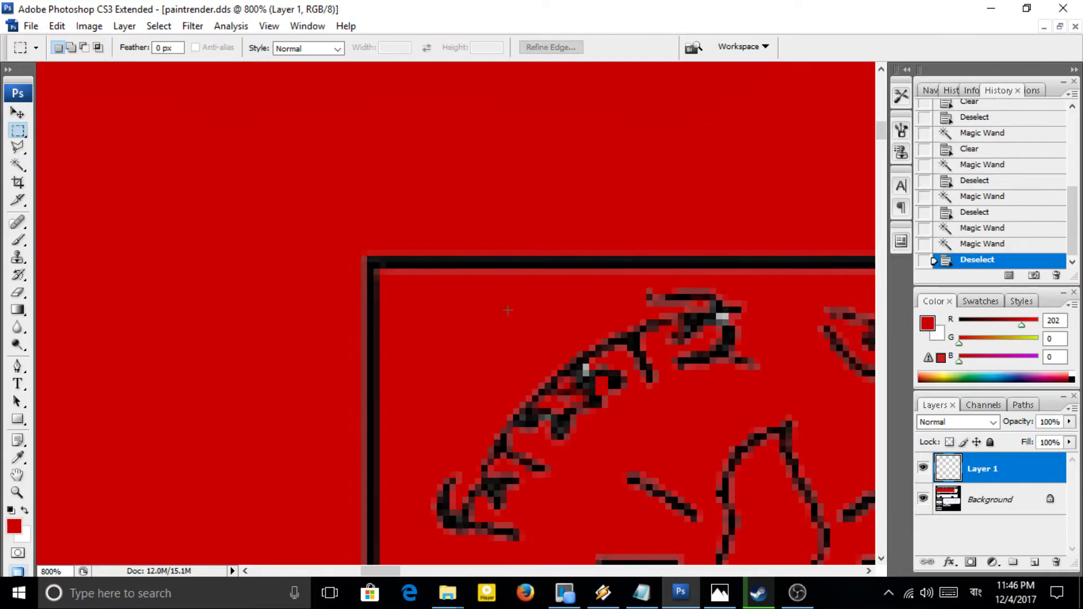
Clear the row of light pixels at the upper end of the left arc lettering using a rectangular selection.
ctrl+click(723, 307)
ctrl+click(723, 306)
ctrl+click(719, 307)
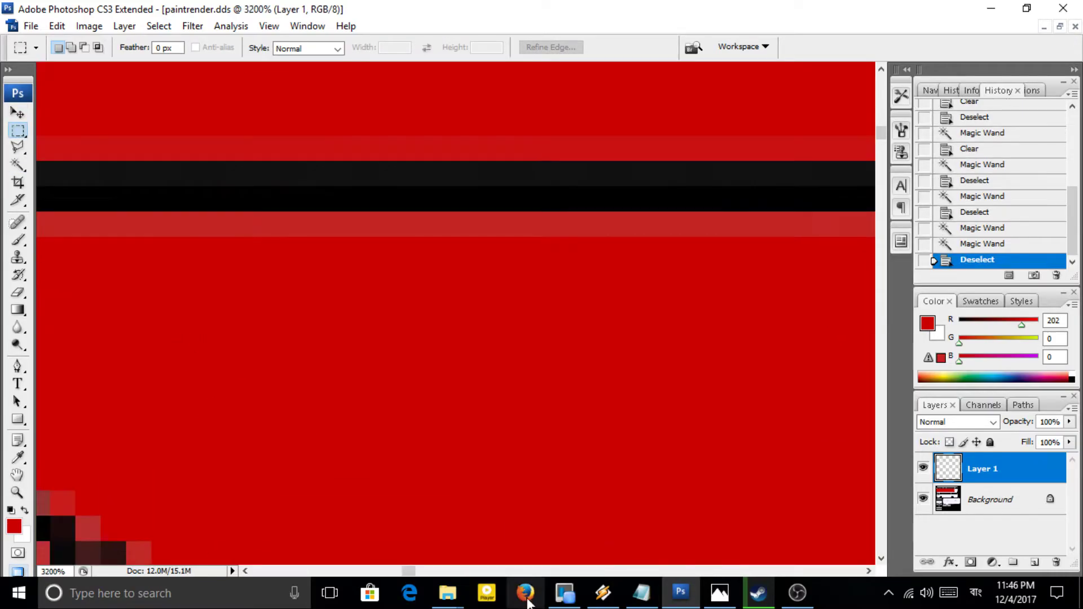
mouse_move(410, 571)
mouse_down()
mouse_move(391, 572)
mouse_move(399, 566)
mouse_up()
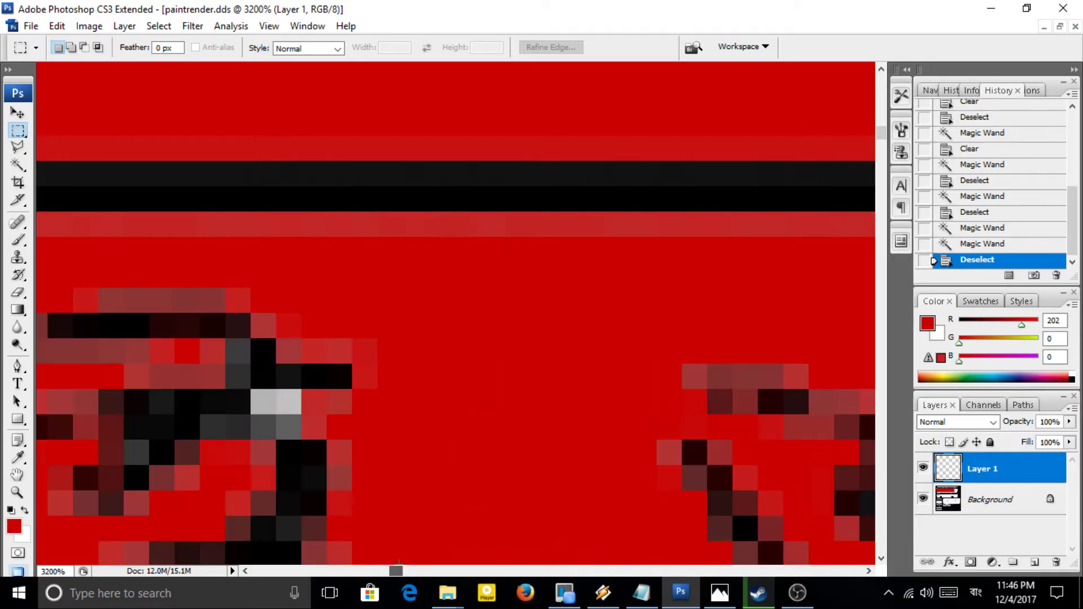
click(17, 164)
click(256, 390)
key(ctrl+d)
click(263, 398)
key(ctrl+d)
click(17, 130)
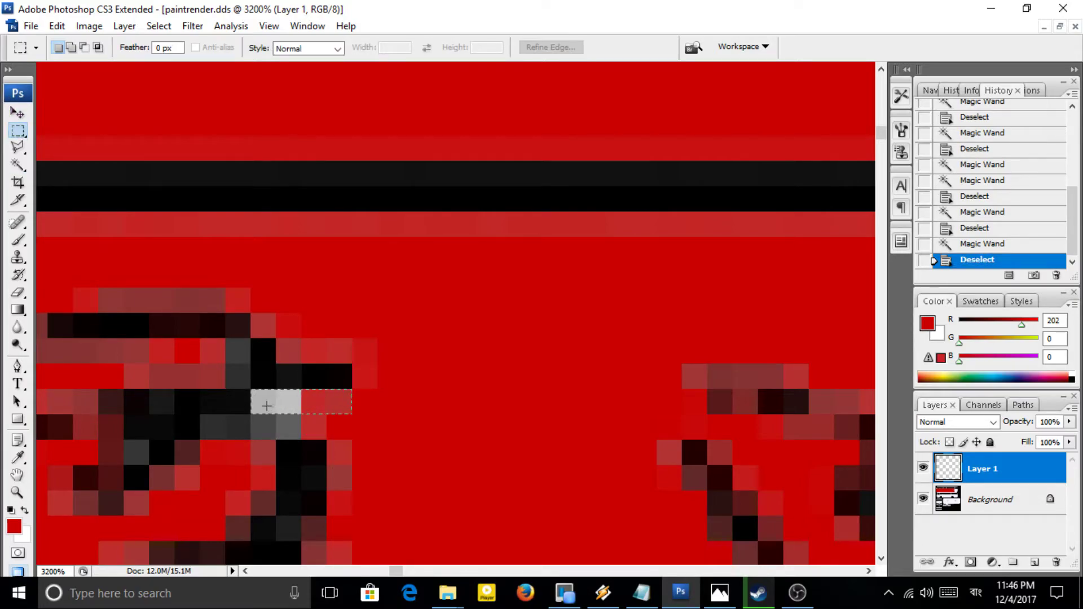
drag(267, 405, 266, 406)
key(Delete)
Clear the two stacked light grey pixels in the middle letter of the left arc, one after the other.
alt+click(346, 396)
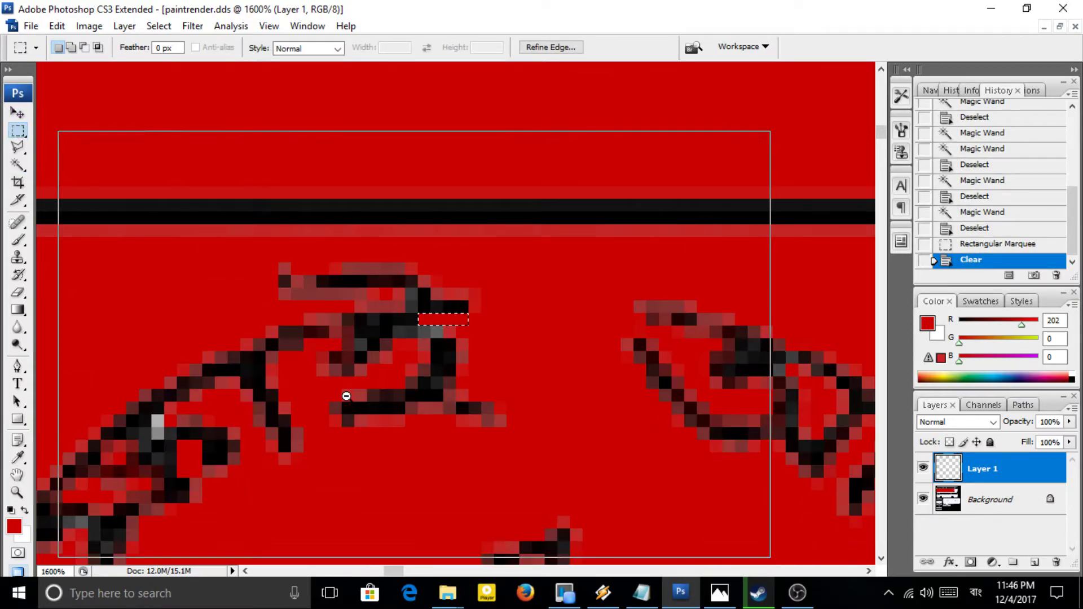
key(ctrl+minus)
key(ctrl+plus)
key(ctrl+plus)
key(ctrl+plus)
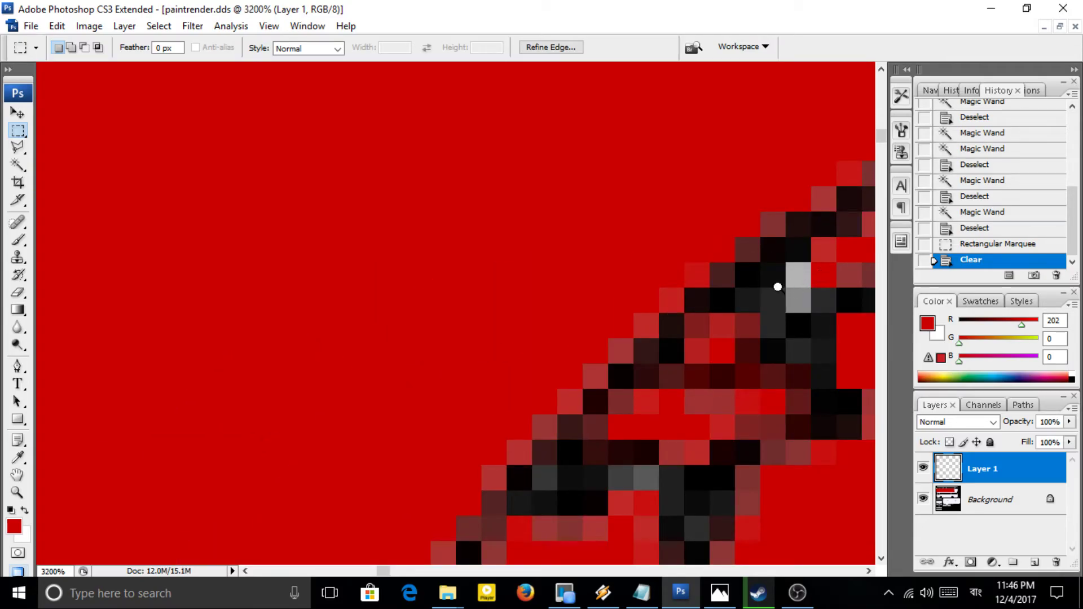
drag(384, 571, 389, 571)
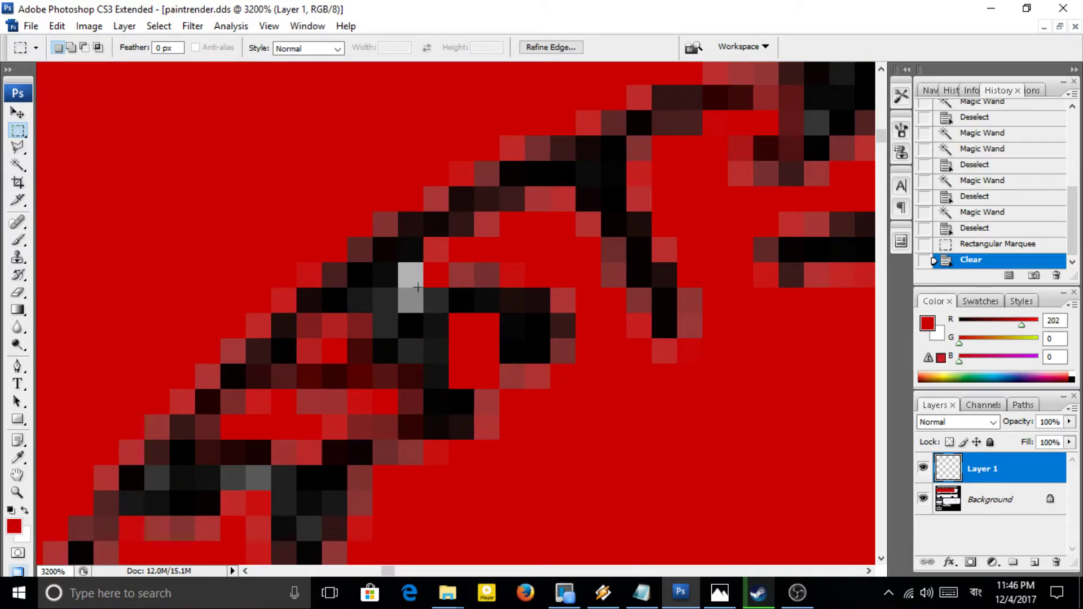
key(Delete)
drag(411, 280, 417, 306)
key(ctrl+d)
key(Delete)
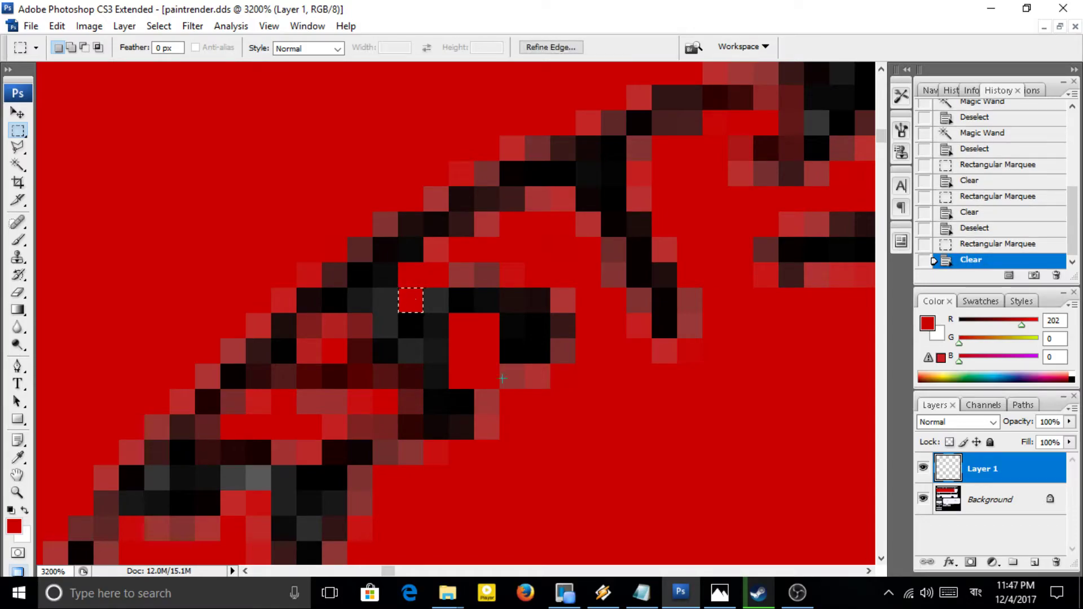
Examine the logo's flame panel, lotus, eye and ribbon lettering for leftover white pixels.
alt+click(492, 352)
alt+click(492, 351)
scroll(492, 352, down, 3)
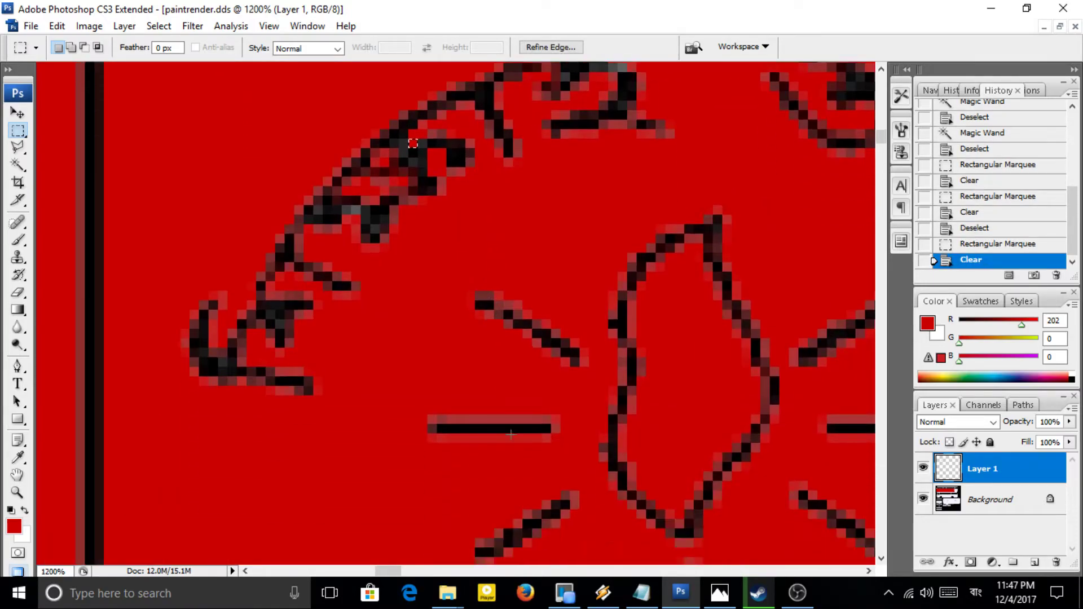
scroll(566, 370, down, 3)
scroll(566, 370, down, 4)
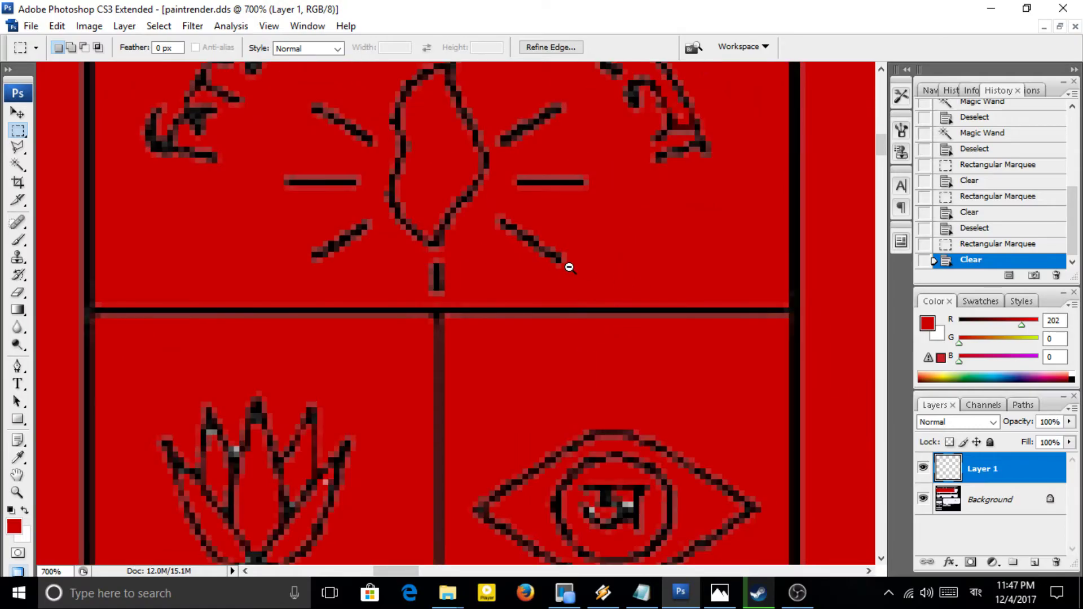
scroll(446, 462, down, 4)
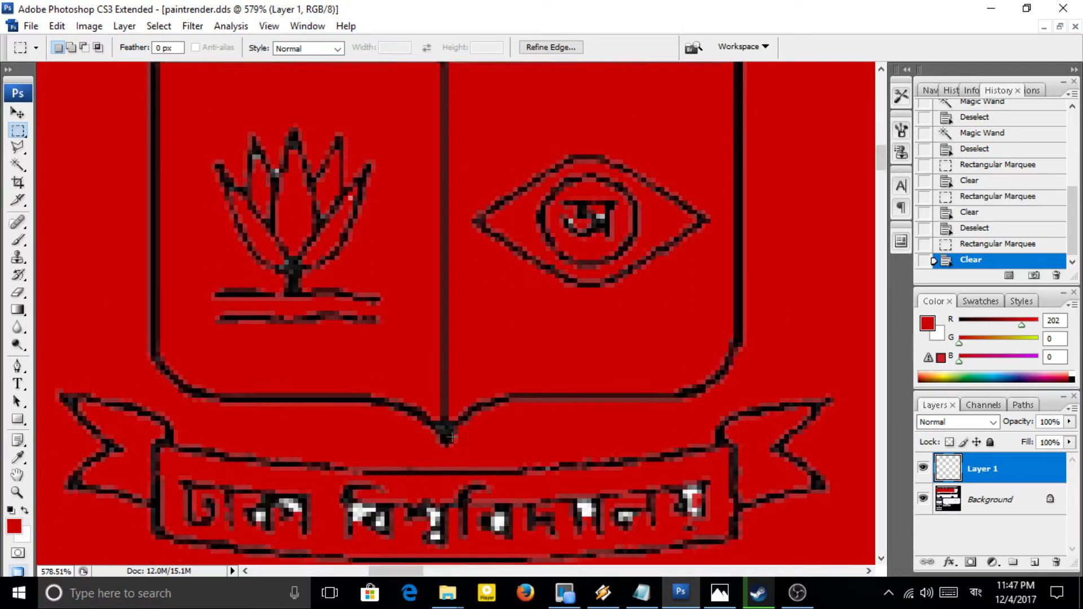
scroll(446, 461, up, 2)
scroll(446, 461, up, 5)
scroll(435, 454, down, 3)
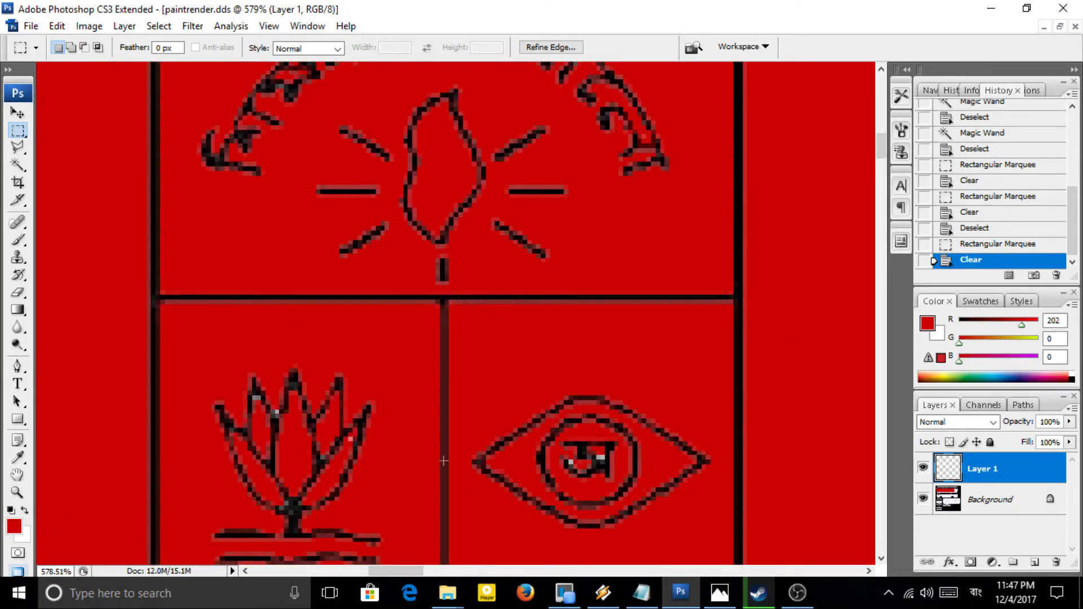
scroll(429, 450, up, 2)
scroll(225, 390, down, 3)
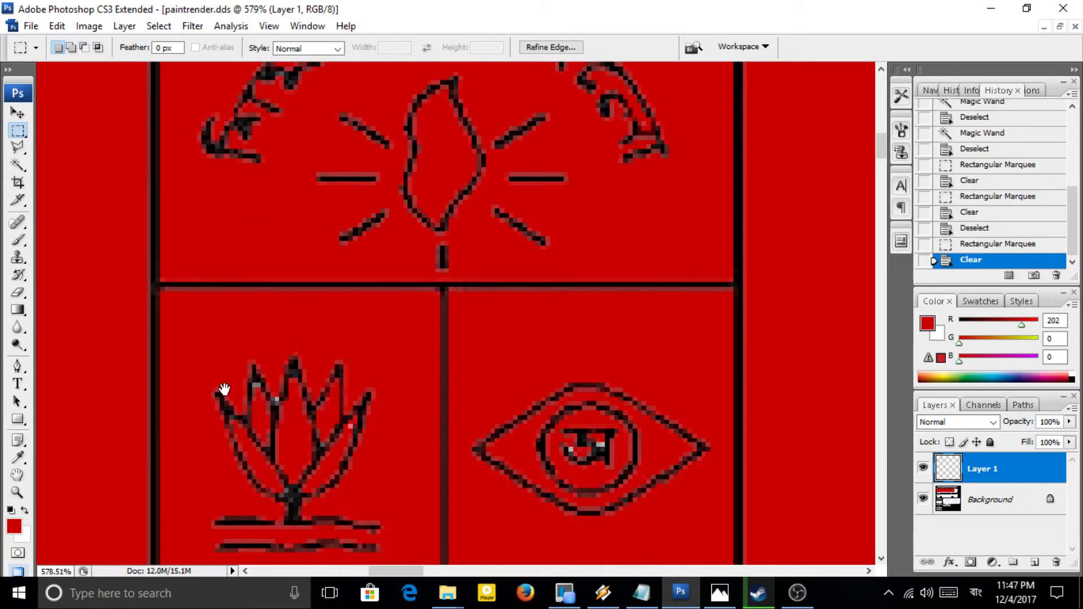
Clear the light pixels between the lotus's left and centre petals using a rectangular selection.
ctrl+click(268, 385)
ctrl+click(268, 386)
ctrl+click(269, 386)
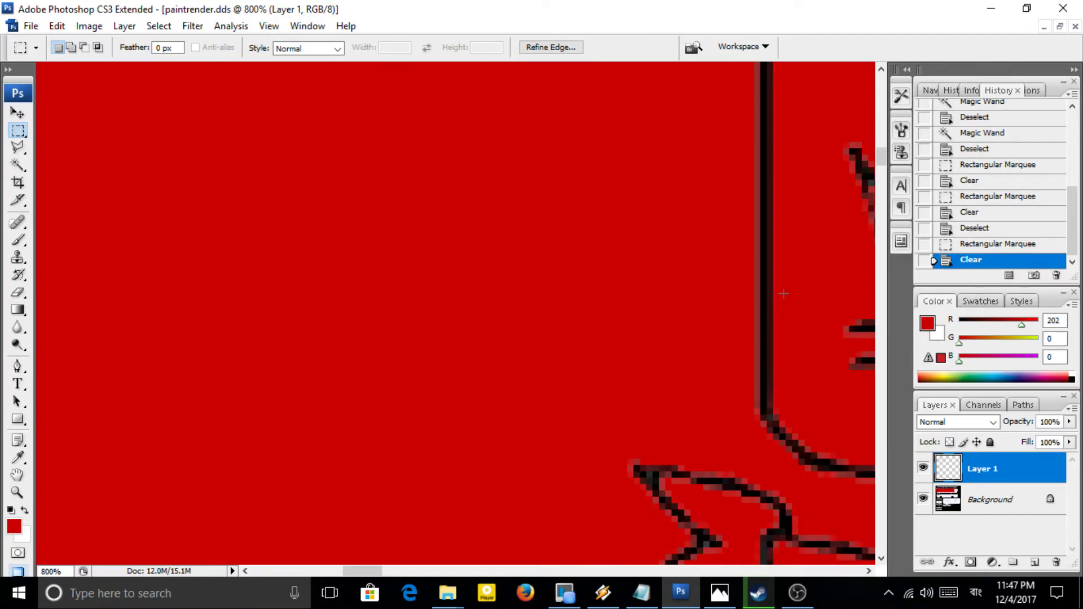
drag(345, 571, 368, 577)
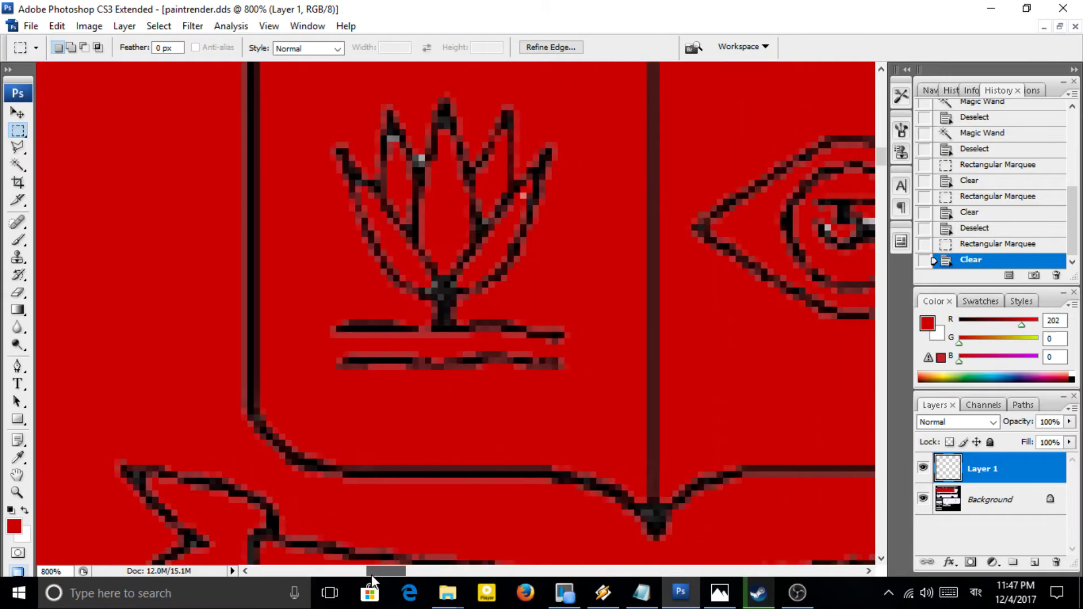
ctrl+click(421, 156)
ctrl+click(421, 156)
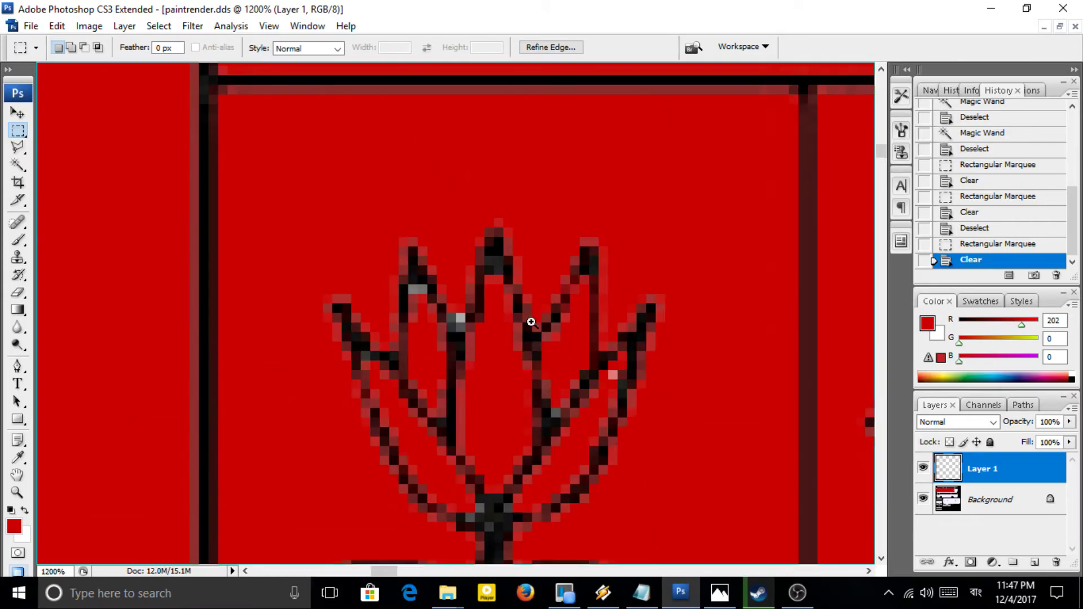
scroll(518, 405, down, 3)
mouse_move(514, 460)
mouse_down()
mouse_move(532, 477)
mouse_move(513, 468)
mouse_up()
click(511, 458)
key(Delete)
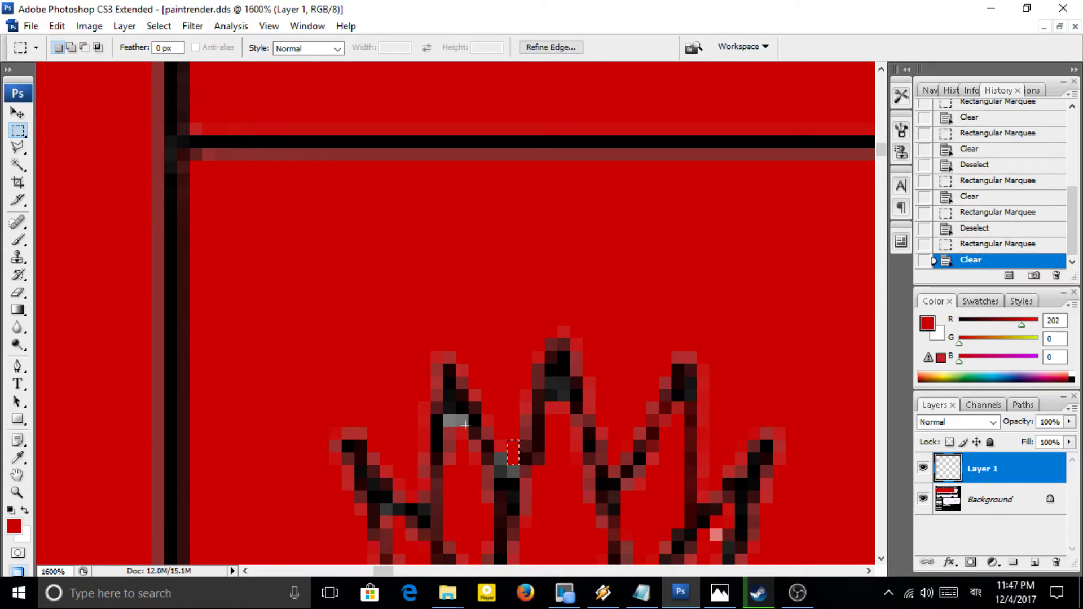
Clear the grey strip under the lotus's left petal tip and the pale pixel beside its right petal.
drag(444, 415, 468, 427)
key(Delete)
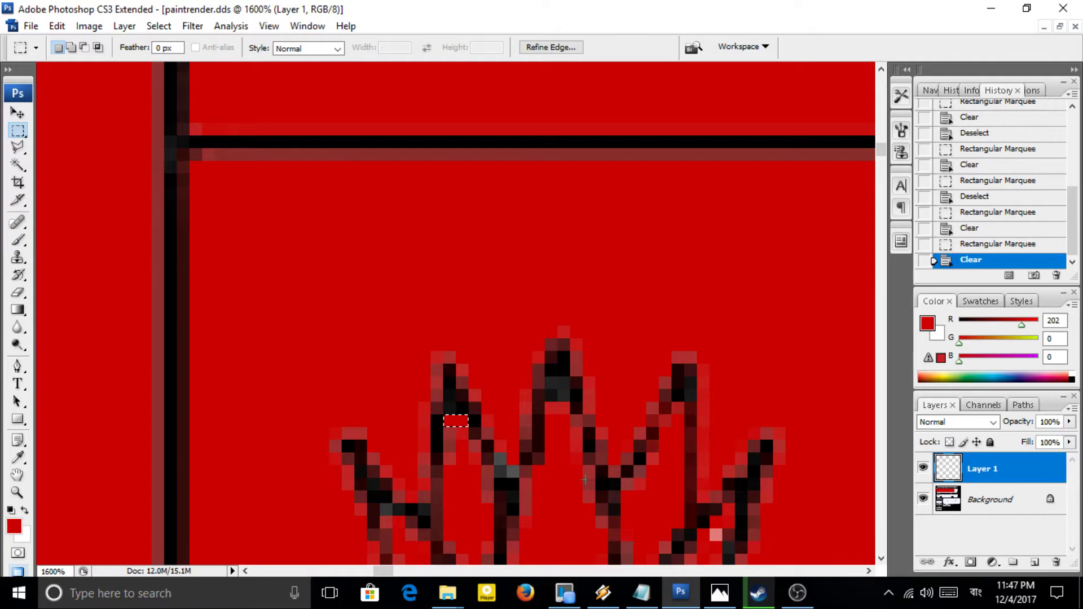
scroll(451, 421, down, 1)
drag(709, 454, 721, 479)
key(Delete)
Clear white patches from both sides of the letter ক in the ribbon's first word, and deselect.
scroll(681, 503, down, 3)
scroll(681, 502, down, 5)
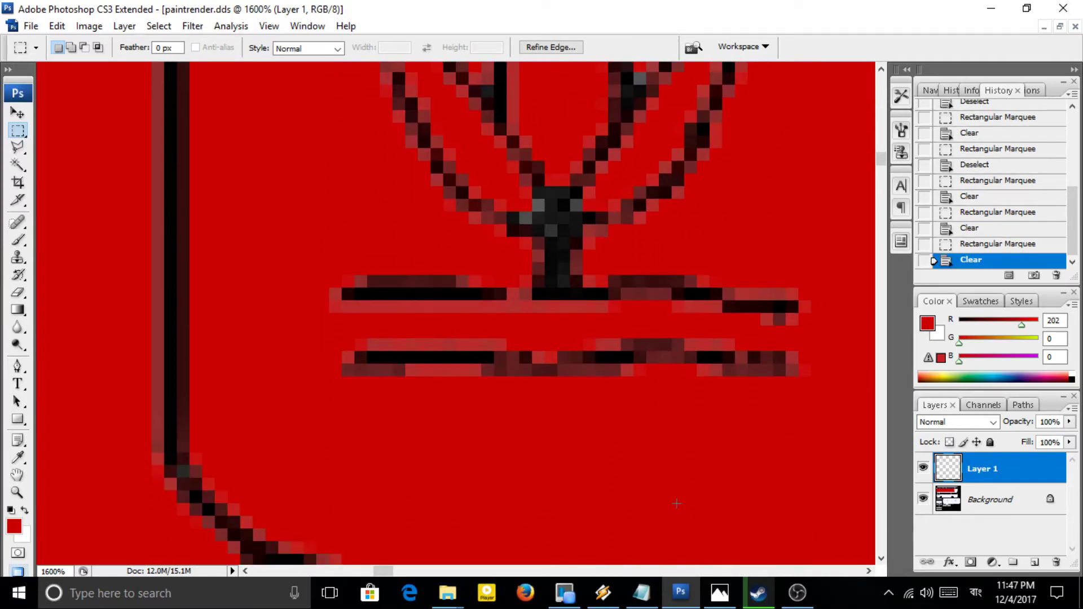
scroll(523, 517, down, 1)
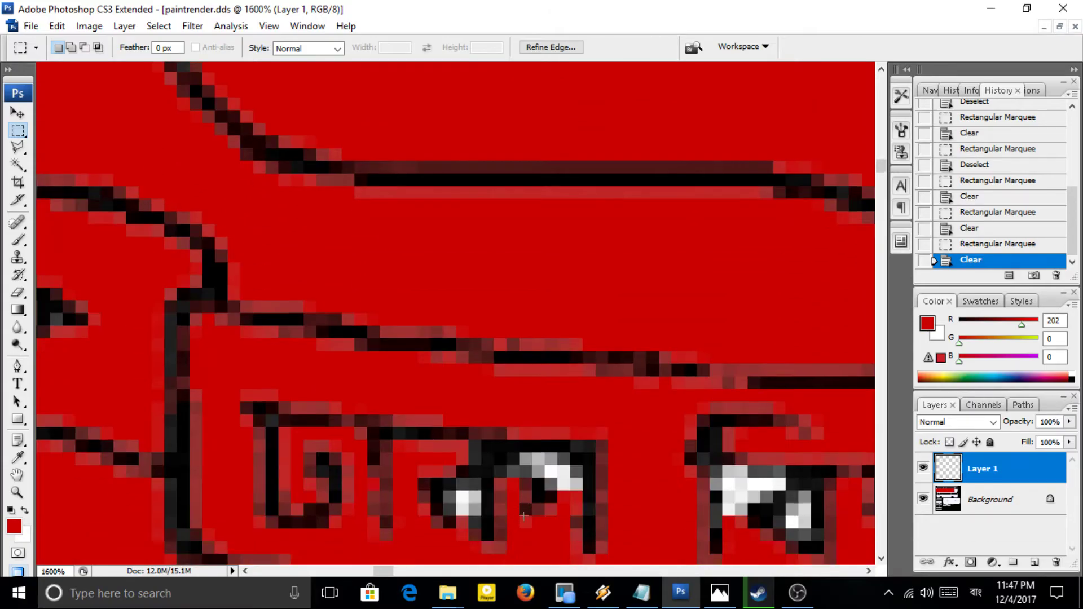
drag(463, 499, 461, 499)
key(Delete)
drag(562, 480, 550, 474)
key(Delete)
key(Delete)
click(570, 473)
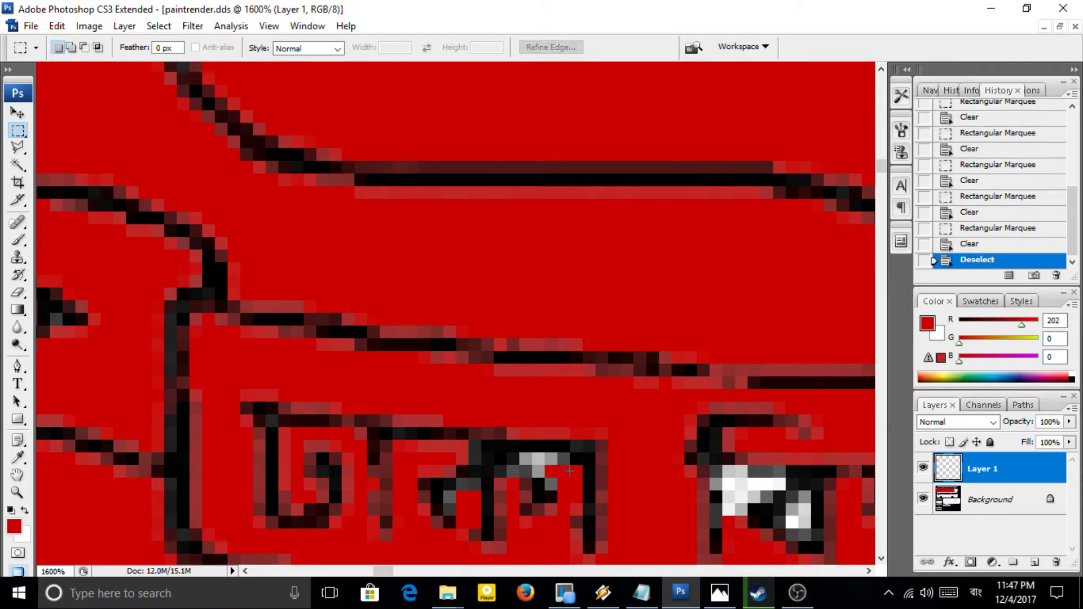
Clear the remaining white pixels inside the right-hand hook of the letter ক in the ribbon's first word.
key(Delete)
mouse_move(538, 458)
mouse_down()
mouse_move(525, 461)
mouse_move(563, 484)
mouse_up()
click(540, 461)
key(Delete)
key(Delete)
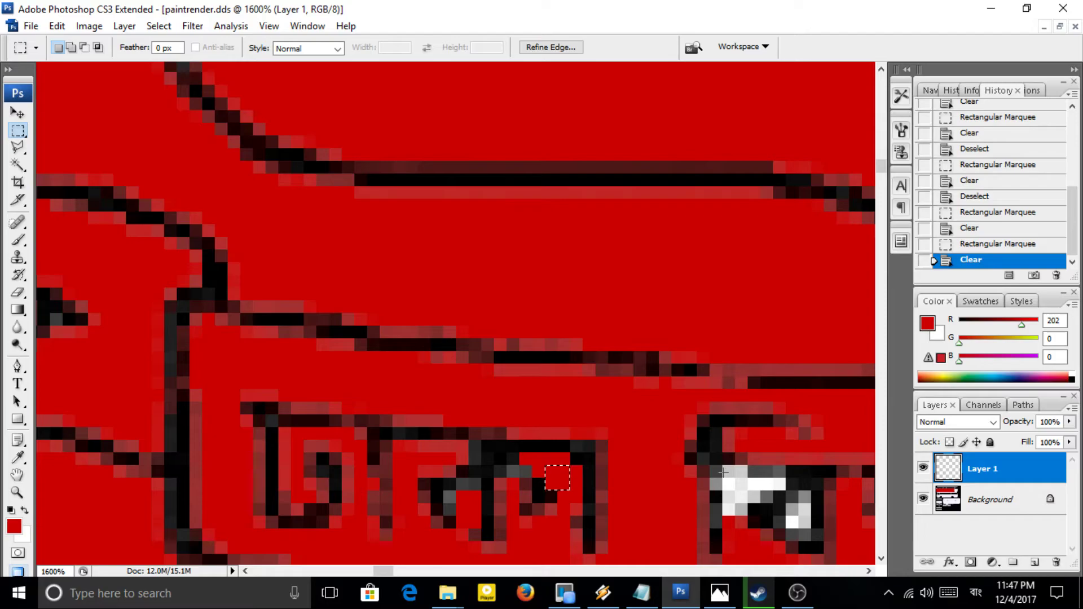
Clear the large white patch in the upper part of the opening ব of the ribbon's second word with a Magic Wand selection.
drag(731, 473, 735, 478)
click(18, 165)
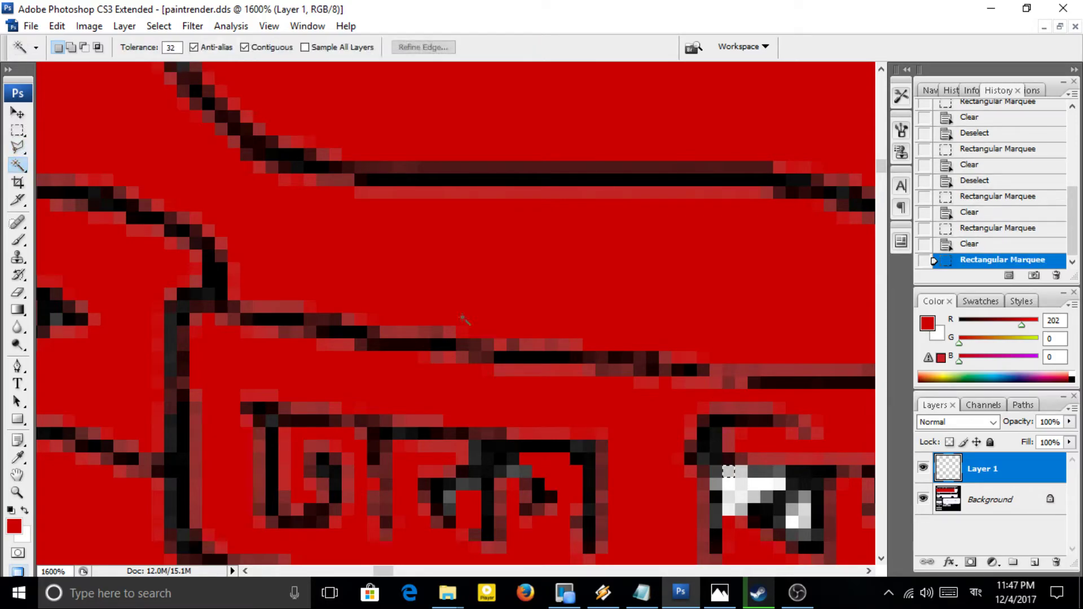
click(744, 486)
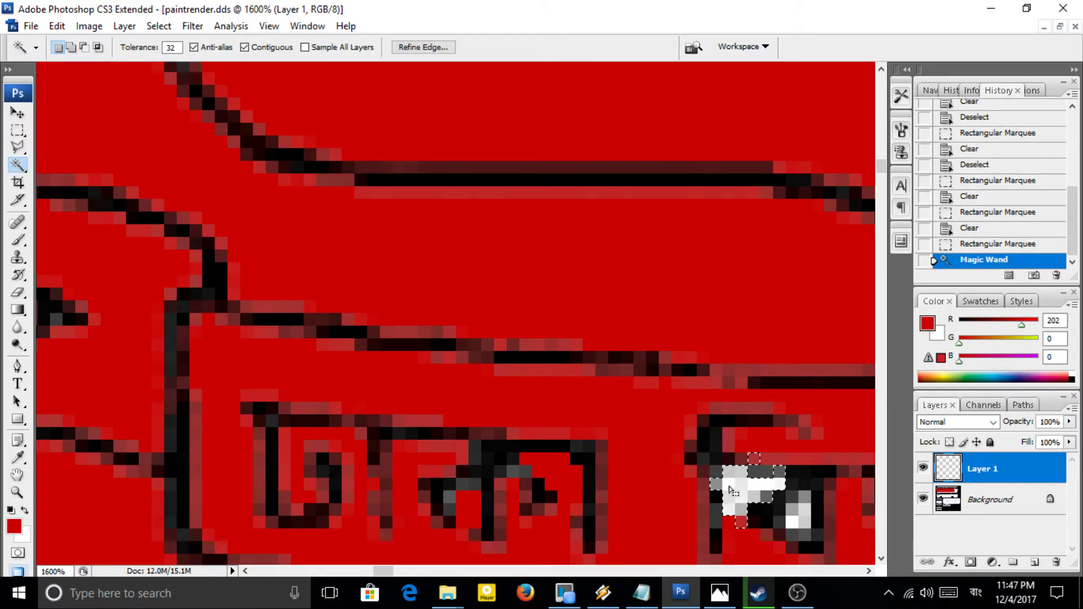
key(Delete)
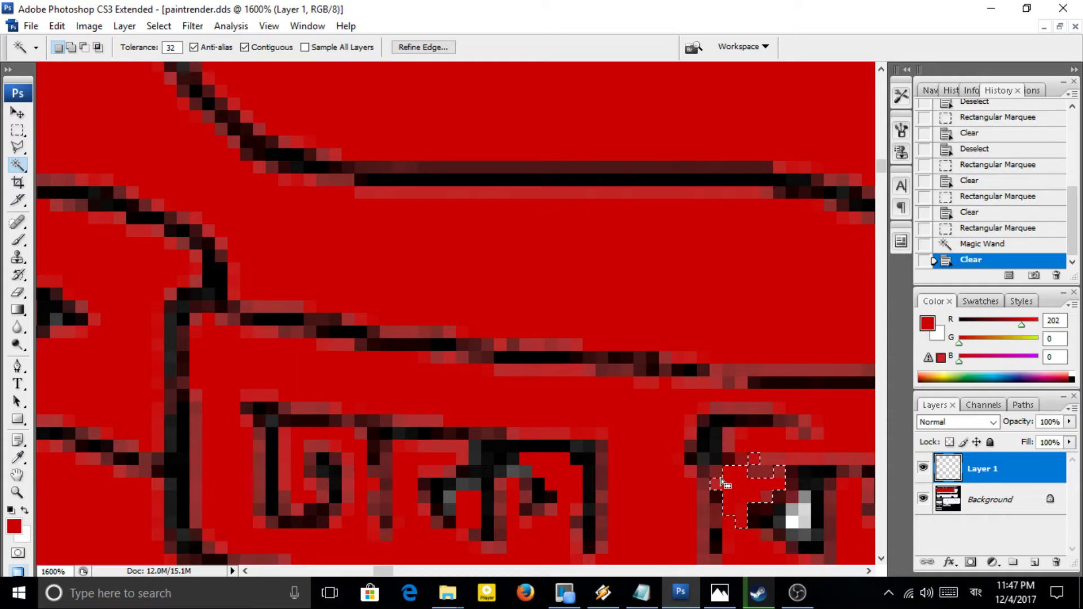
Clear the white areas beside the দ্যা strokes and inside the letter ল in the ribbon's second word.
scroll(680, 549, down, 1)
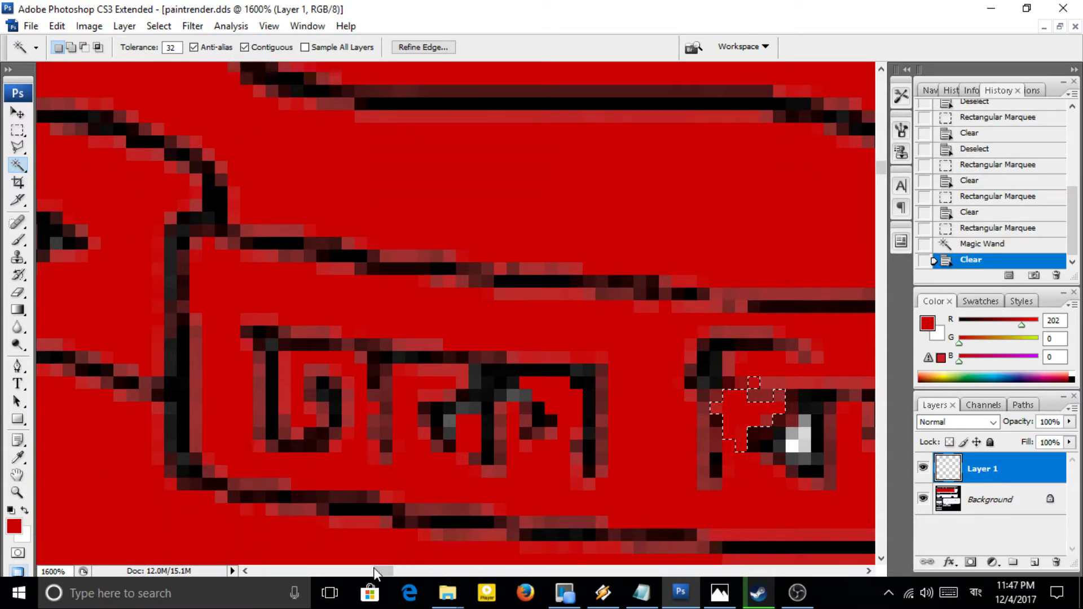
click(398, 570)
drag(398, 568, 396, 567)
click(413, 411)
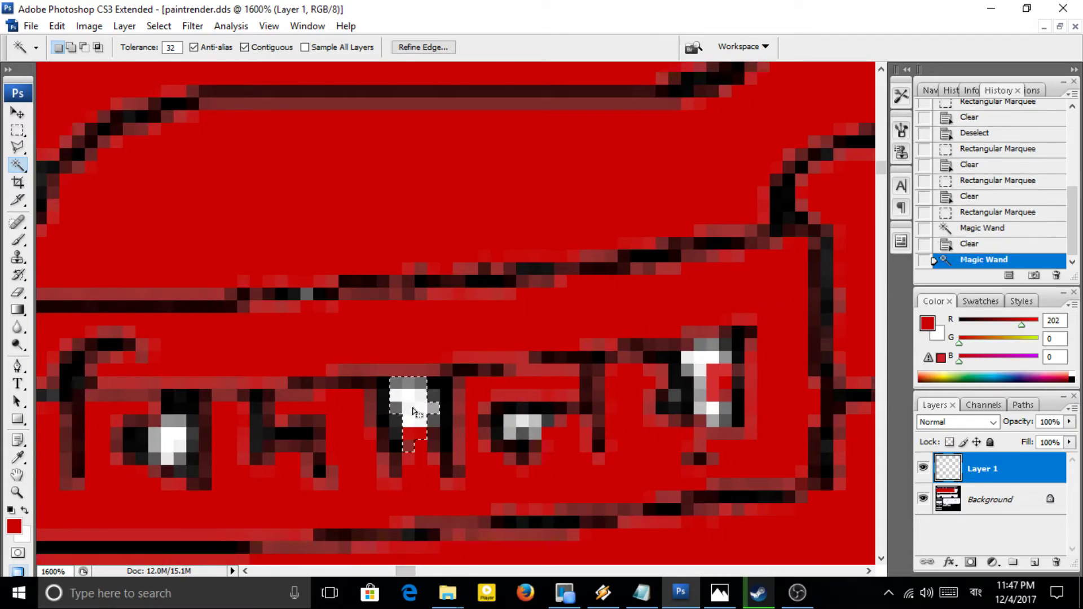
key(Delete)
click(516, 426)
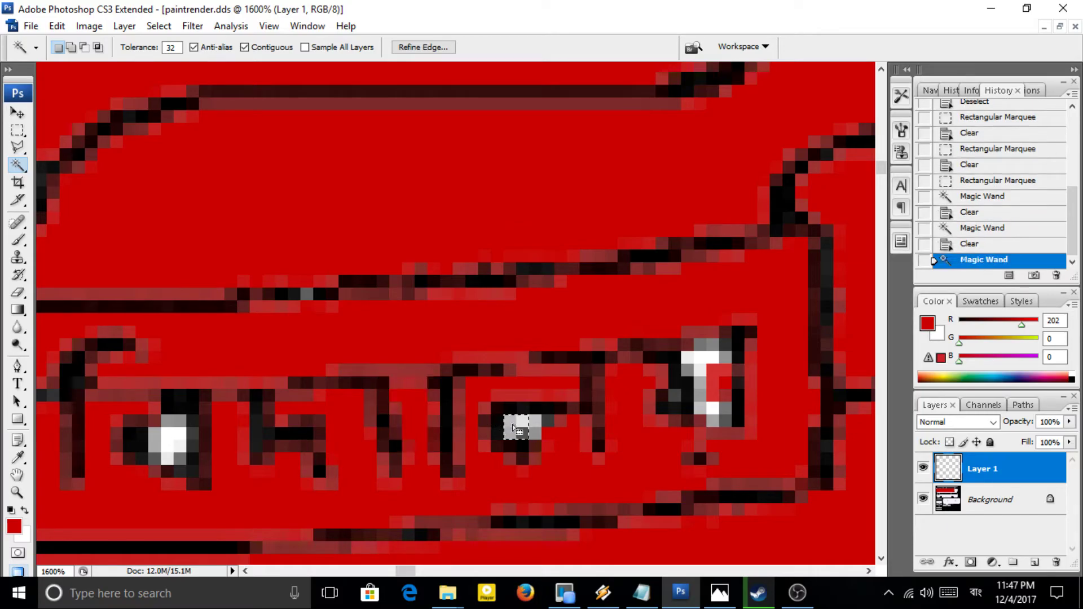
key(Delete)
click(535, 424)
key(Delete)
Clear the white areas inside the final য় and the second ব of the ribbon's second word.
click(699, 357)
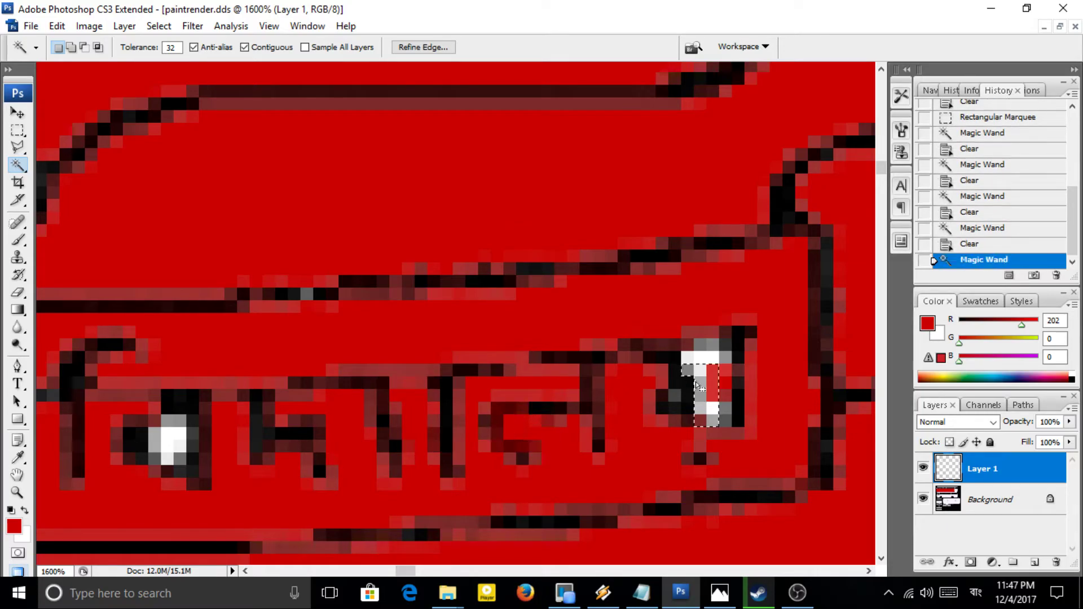
shift+click(721, 418)
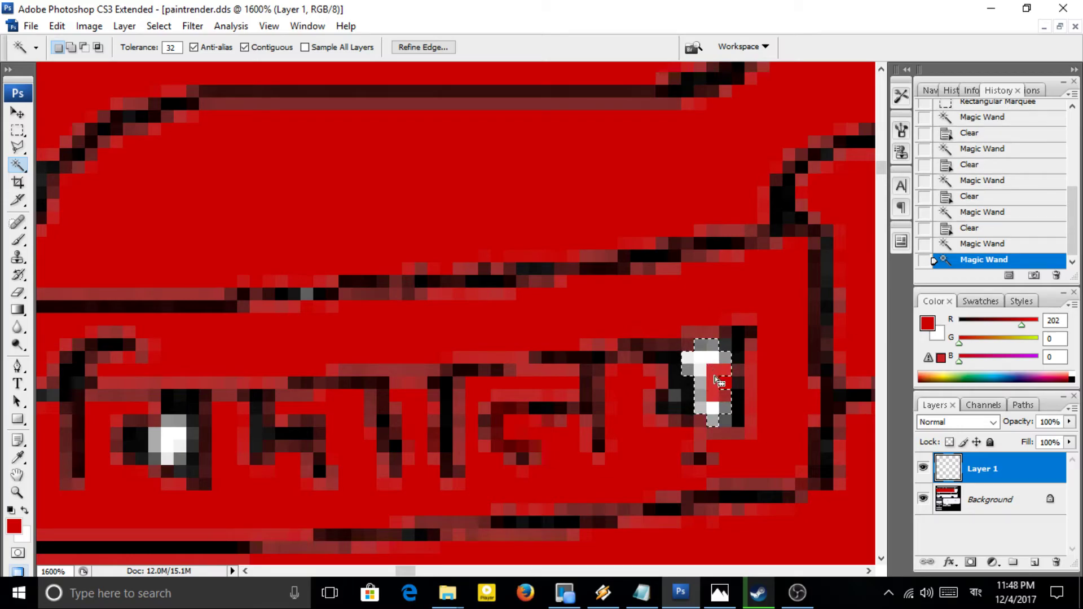
key(Delete)
click(167, 443)
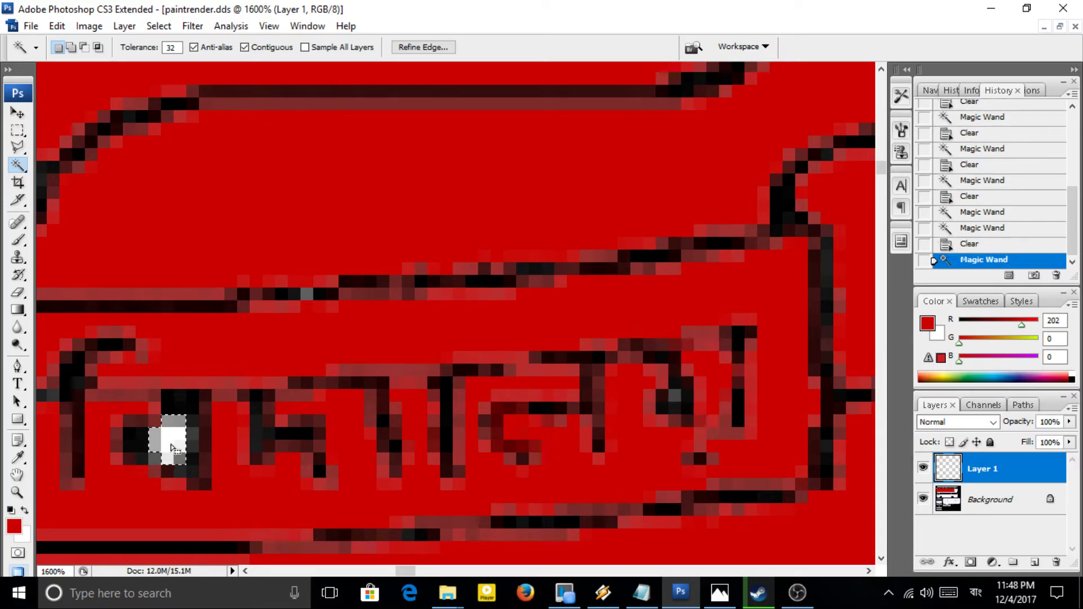
key(Delete)
Clear the white patches from শ্ব and from the first ব of the ribbon's second word.
alt+click(423, 388)
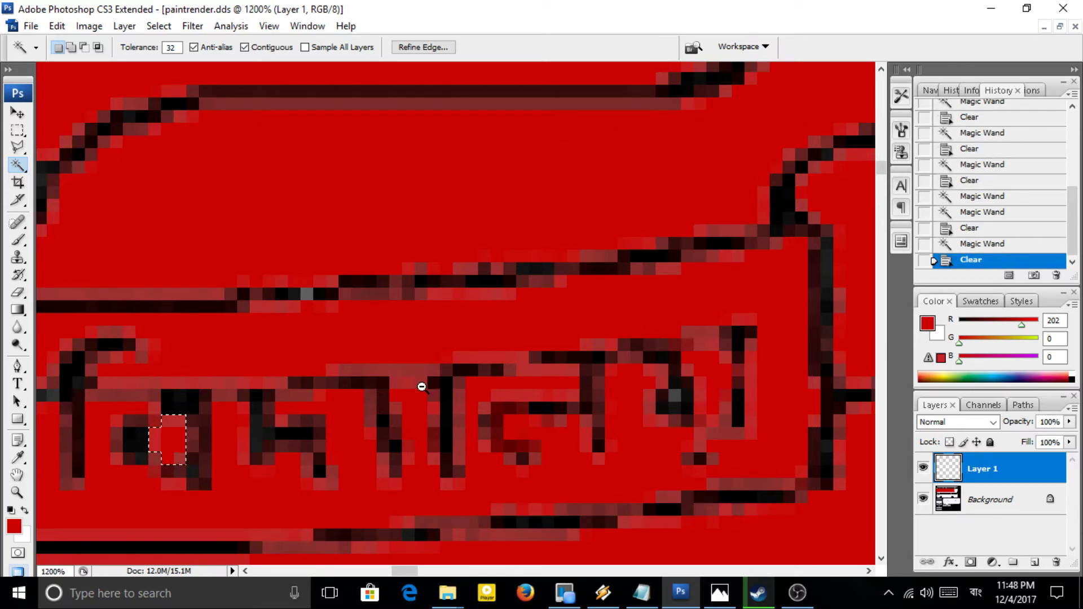
alt+click(423, 388)
shift+click(273, 290)
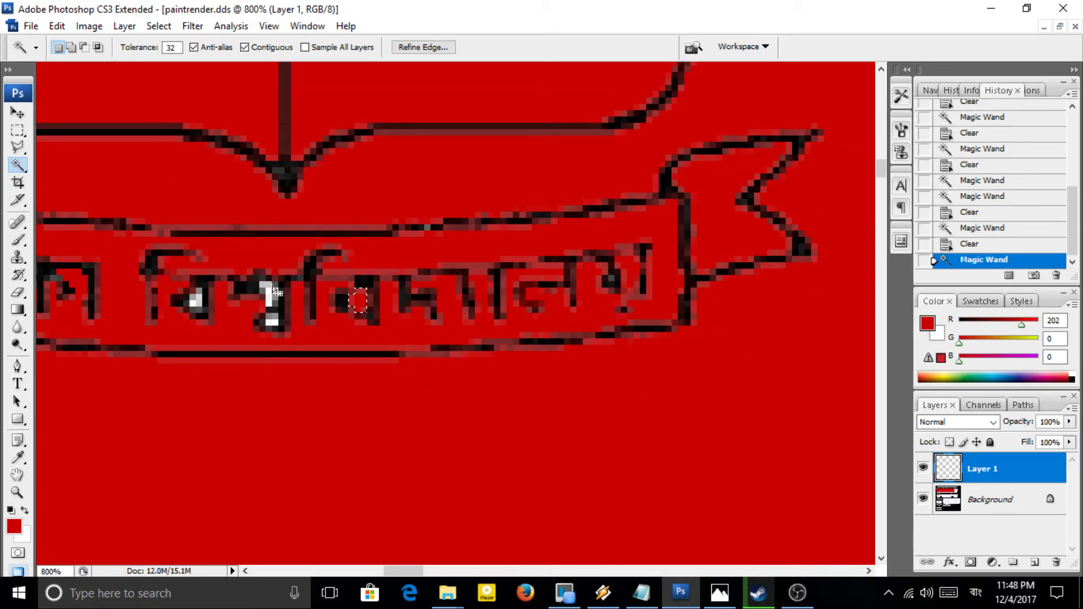
click(269, 294)
key(Delete)
click(270, 294)
key(Delete)
click(271, 325)
key(Delete)
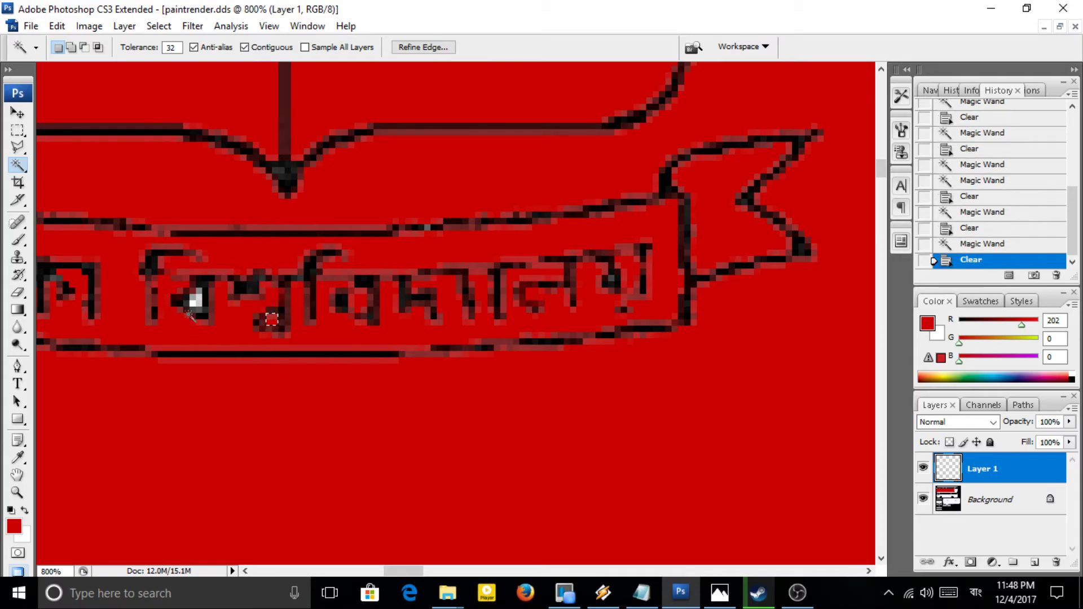
shift+click(198, 300)
key(Delete)
Clear the light grey pixels at both sides of the letter অ in the eye using rectangular selections.
alt+click(575, 204)
alt+click(573, 203)
alt+click(495, 265)
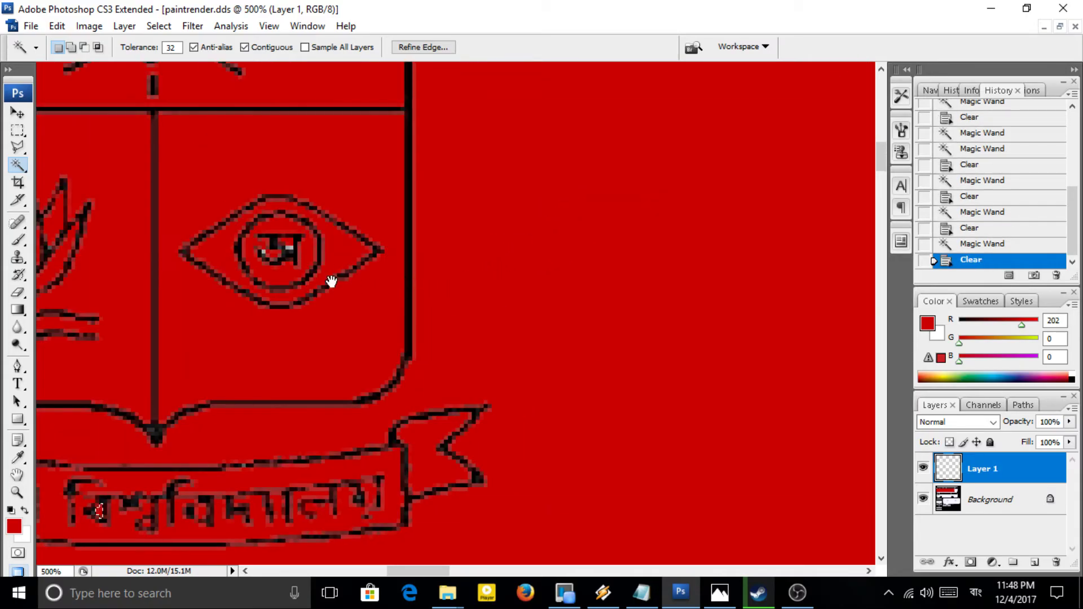
scroll(652, 314, up, 6)
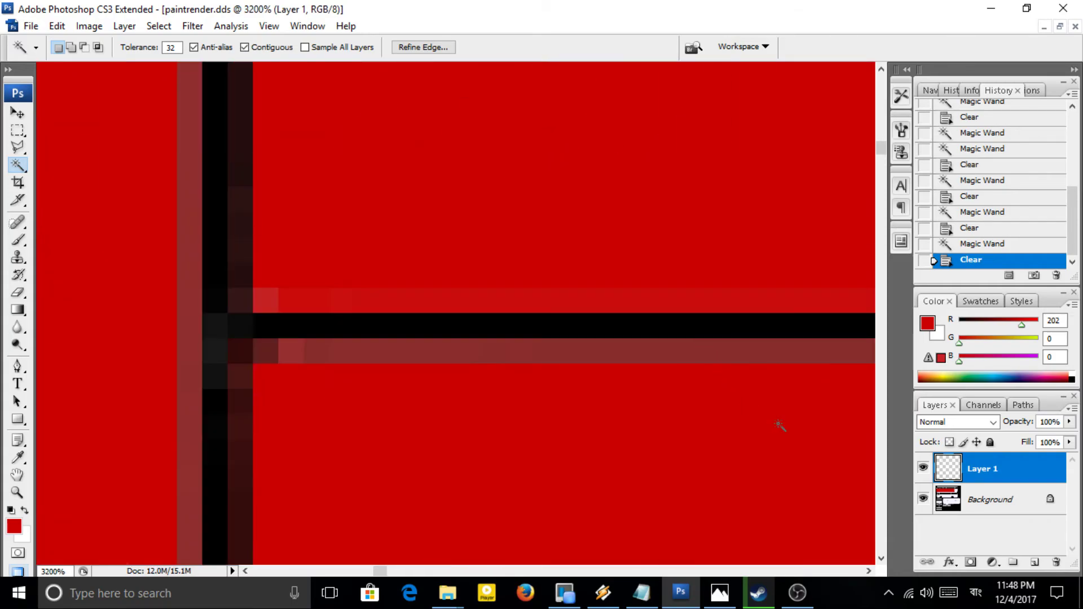
drag(374, 572, 416, 570)
scroll(387, 551, down, 3)
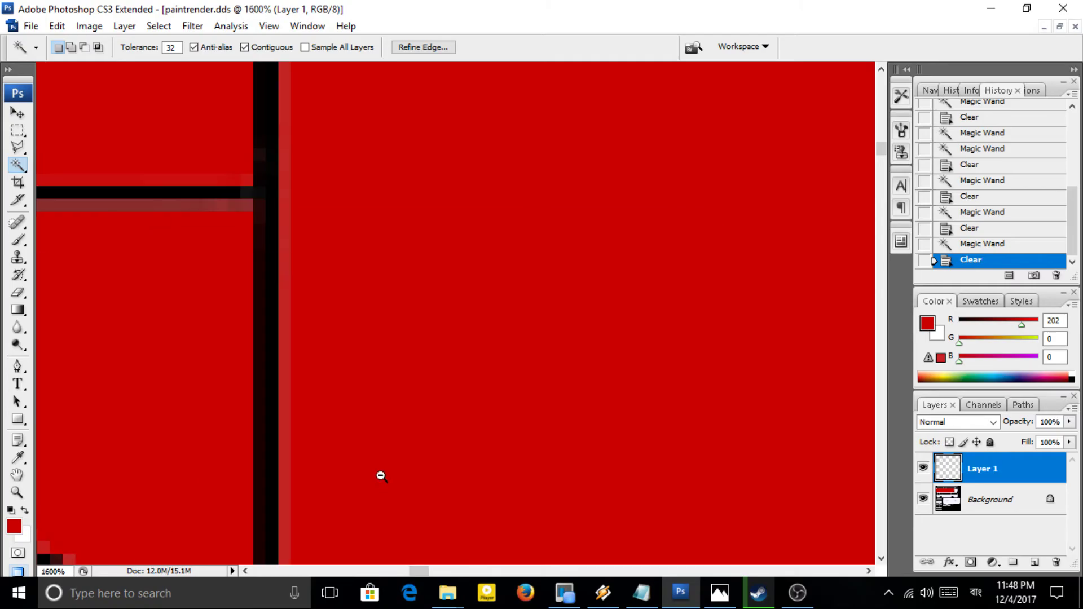
scroll(129, 434, down, 1)
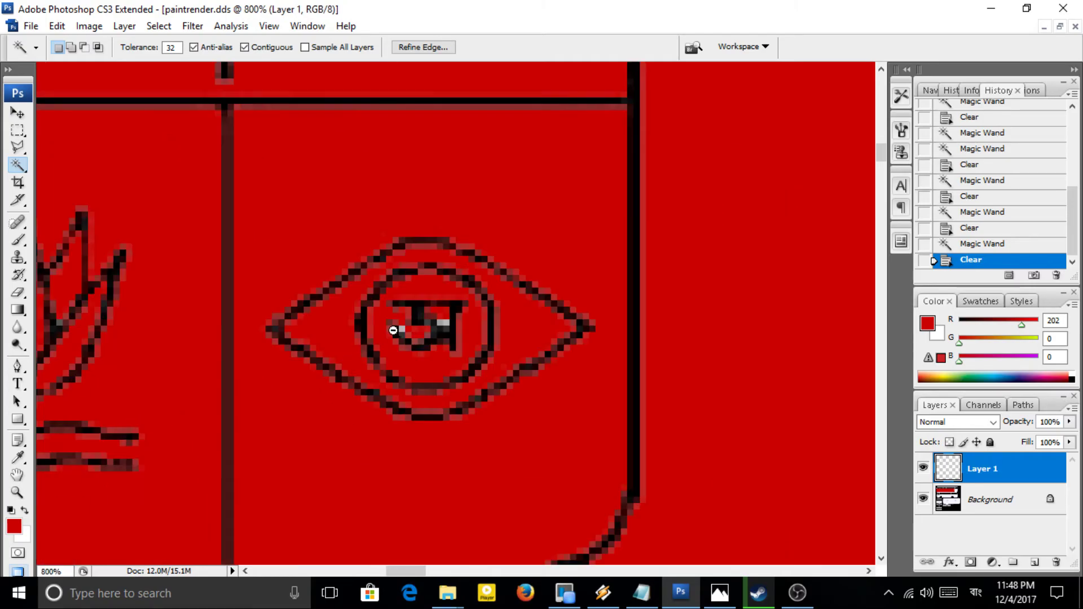
scroll(440, 320, up, 3)
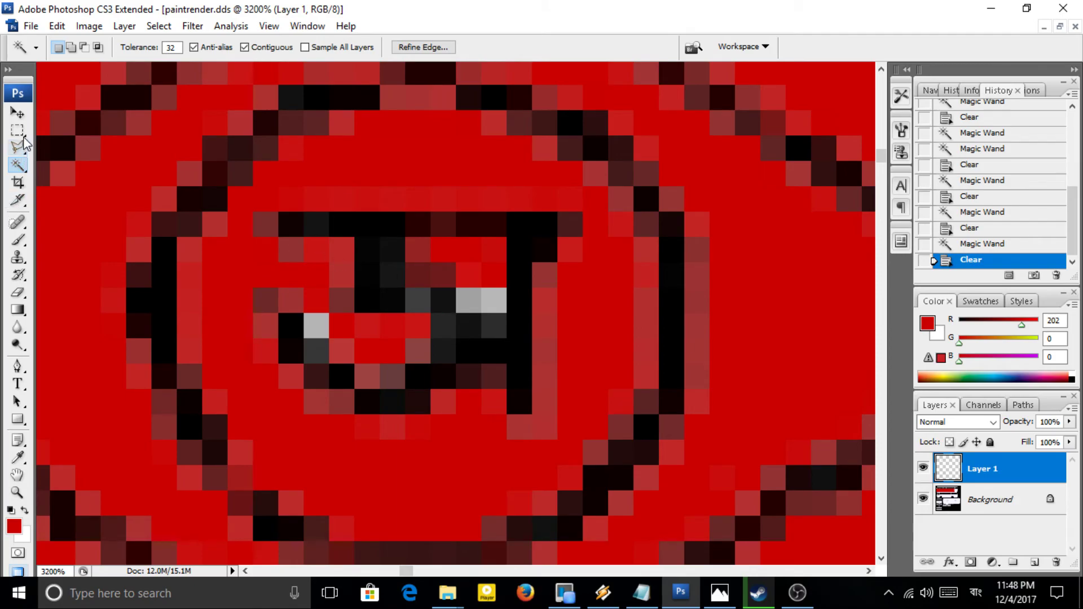
click(18, 130)
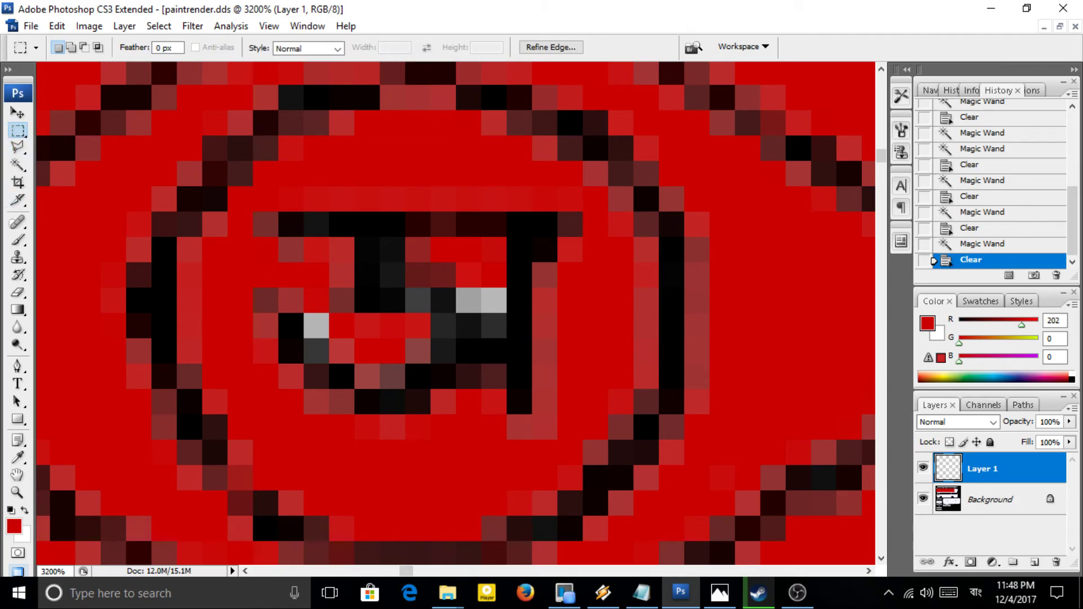
key(Delete)
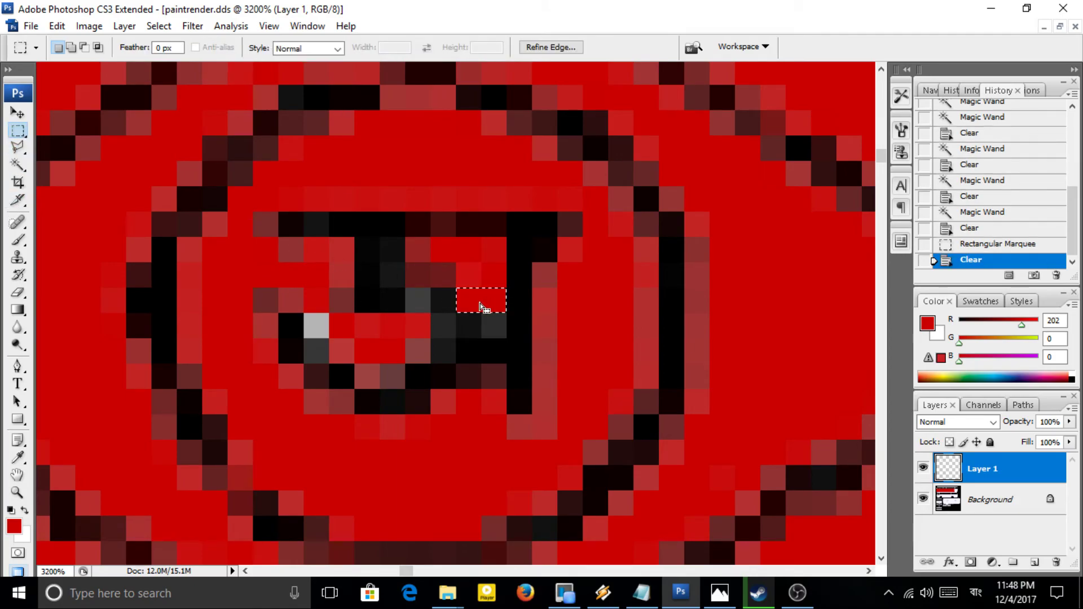
drag(316, 327, 315, 328)
key(Delete)
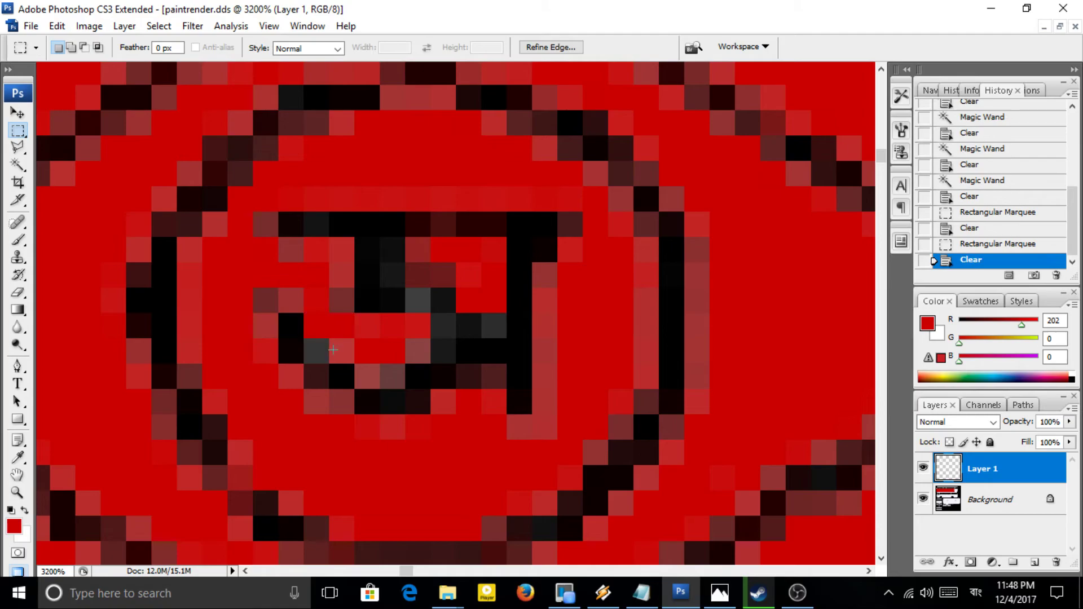
Clear the remaining dark grey and pinkish pixels around the inner curve and crossbar of the eye's অ.
key(Delete)
key(Delete)
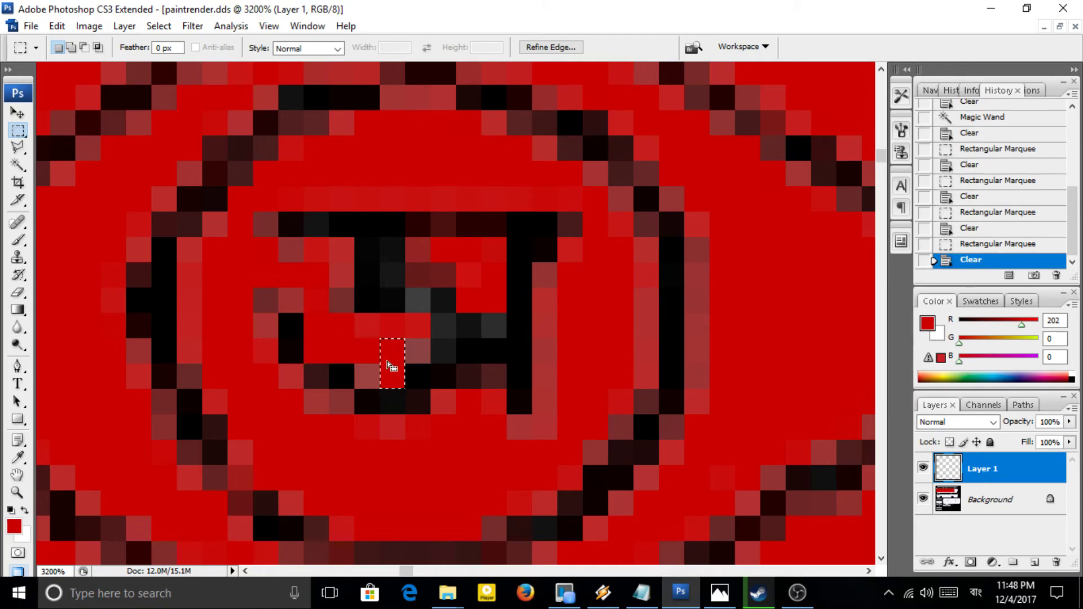
mouse_move(416, 306)
mouse_down()
mouse_move(442, 332)
mouse_move(406, 314)
mouse_up()
click(413, 328)
key(Delete)
drag(495, 317, 495, 319)
key(Delete)
Deselect and examine the whole cleaned logo against the bus's red side.
alt+click(482, 298)
alt+click(488, 299)
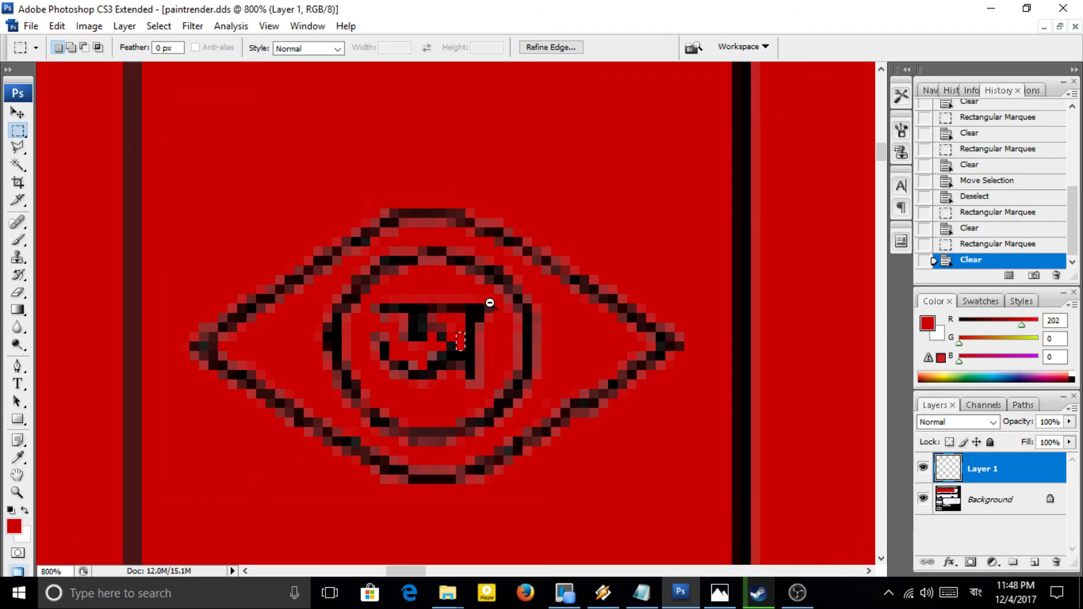
alt+click(492, 307)
alt+click(495, 309)
alt+click(496, 312)
alt+click(495, 312)
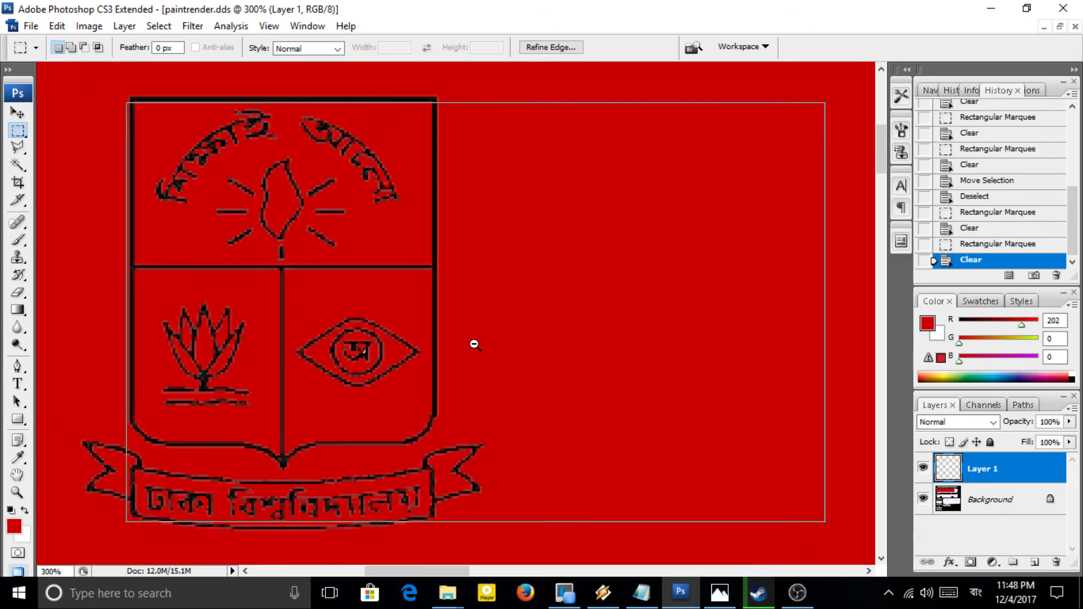
alt+click(477, 338)
key(ctrl+d)
scroll(475, 418, up, 3)
scroll(475, 419, up, 2)
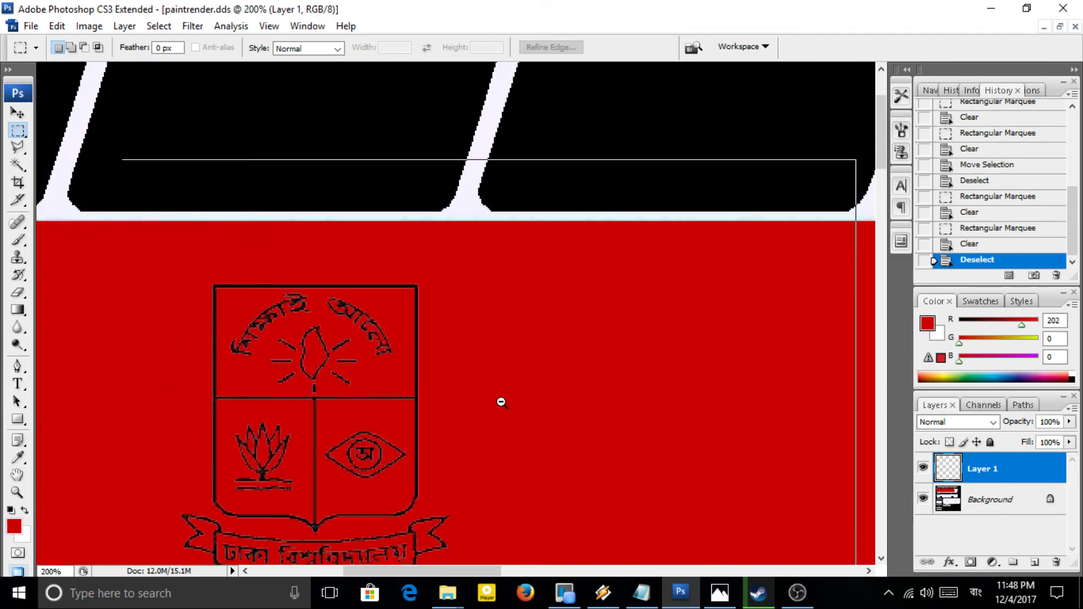
alt+click(501, 401)
alt+click(534, 324)
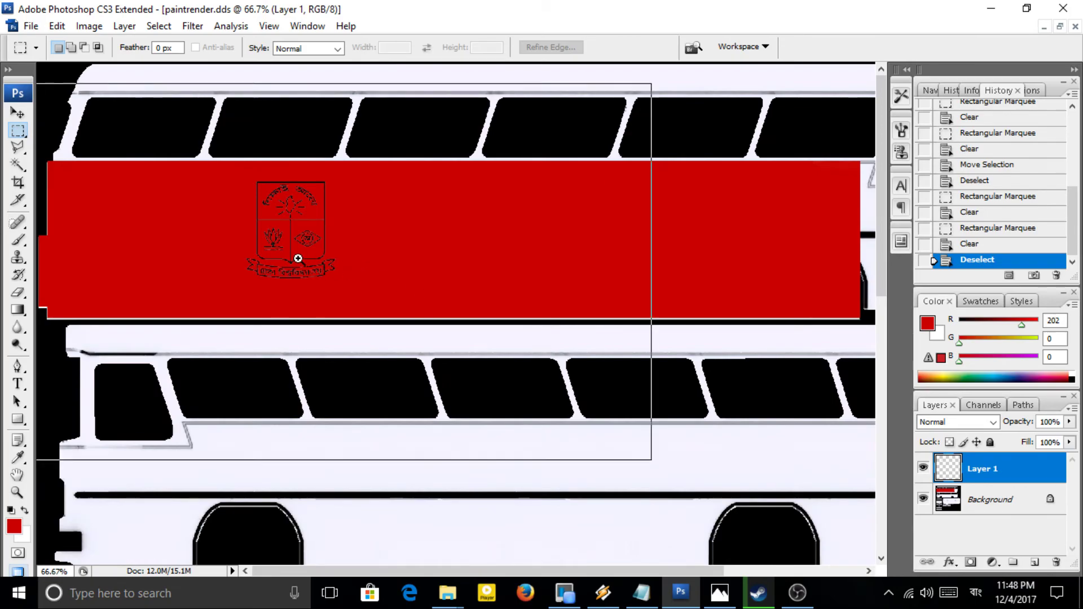
ctrl+click(298, 260)
scroll(305, 259, down, 1)
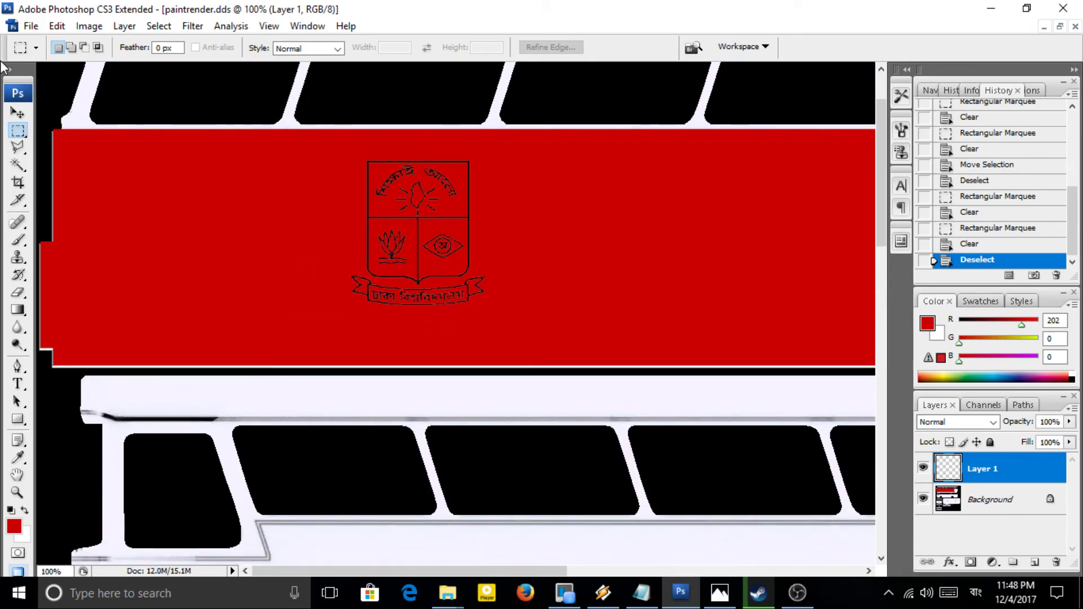
Try to nudge the Background layer to the right with the Move tool.
click(19, 113)
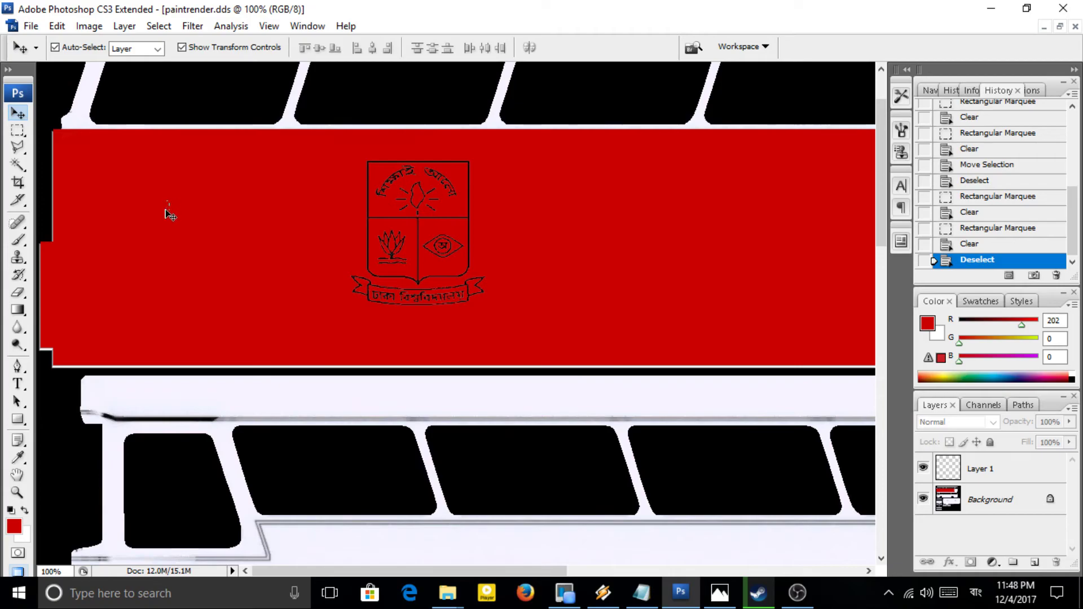
right_click(167, 209)
click(179, 219)
key(Right)
click(551, 232)
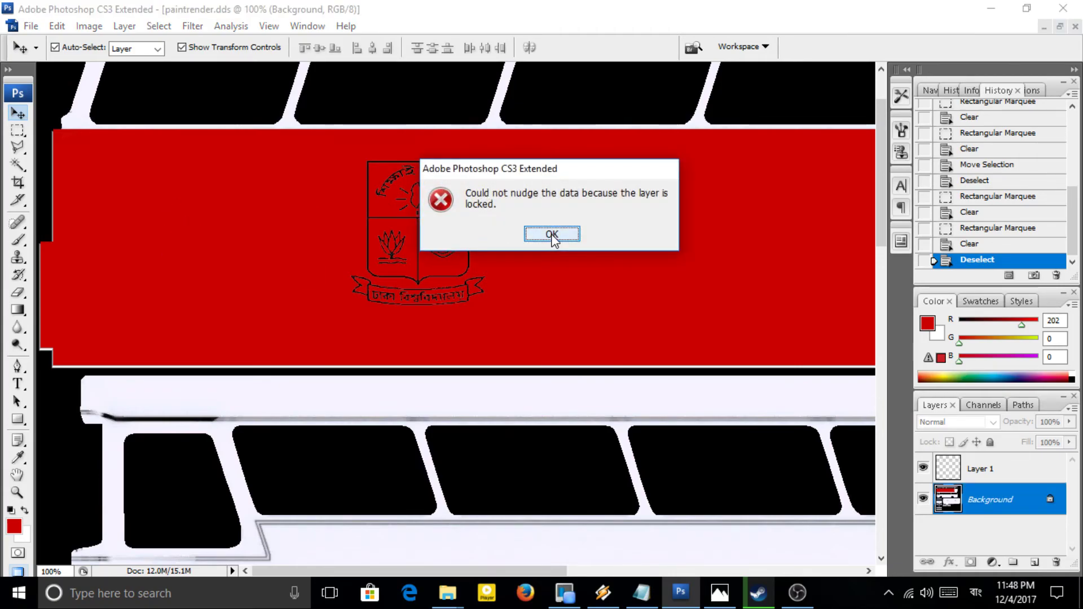
click(681, 282)
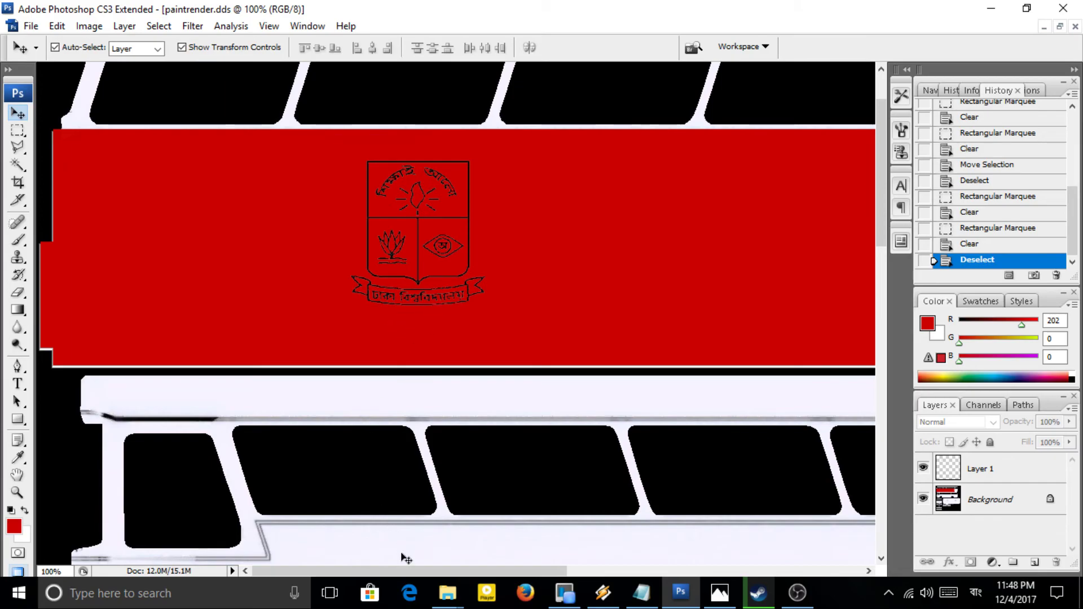
Check the length of the red side and move the logo a little to the right and slightly up on it.
drag(405, 570, 667, 596)
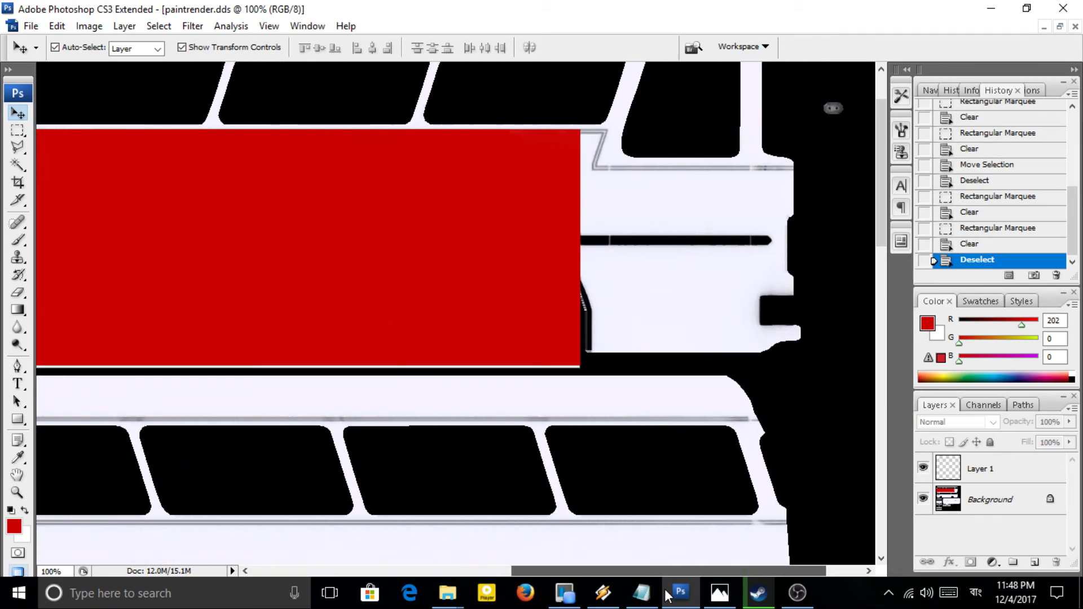
drag(667, 571, 250, 571)
click(445, 244)
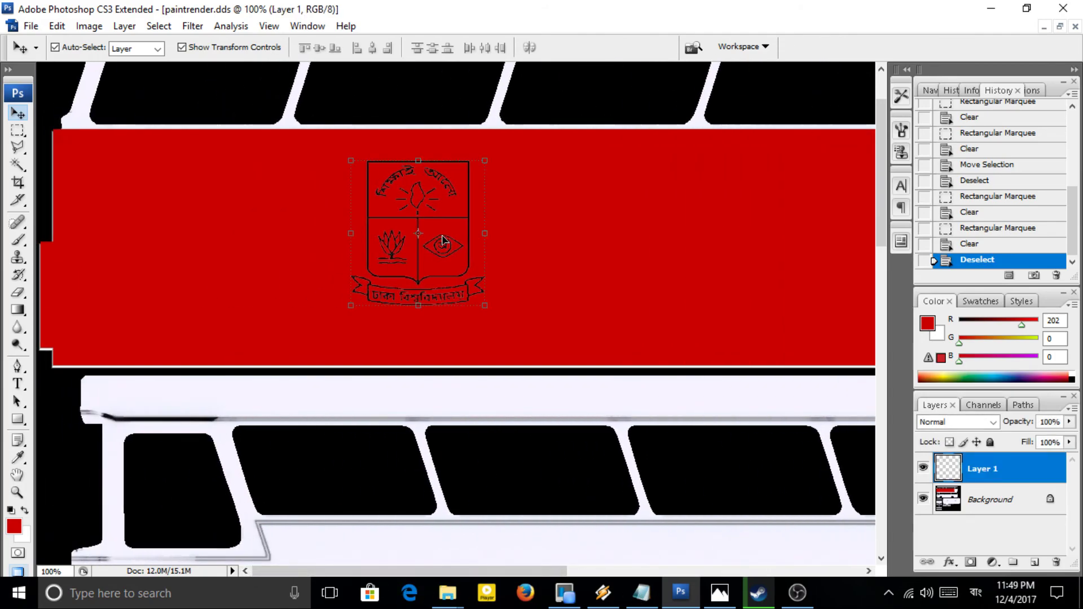
drag(445, 242, 513, 233)
click(235, 226)
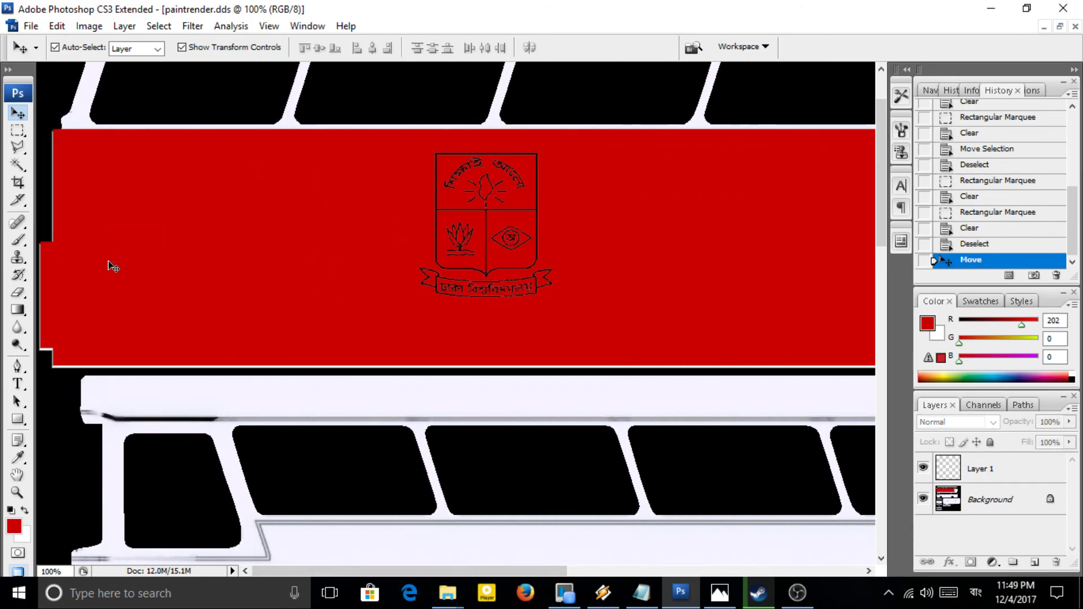
Try to select the Background layer through the red side area.
right_click(132, 215)
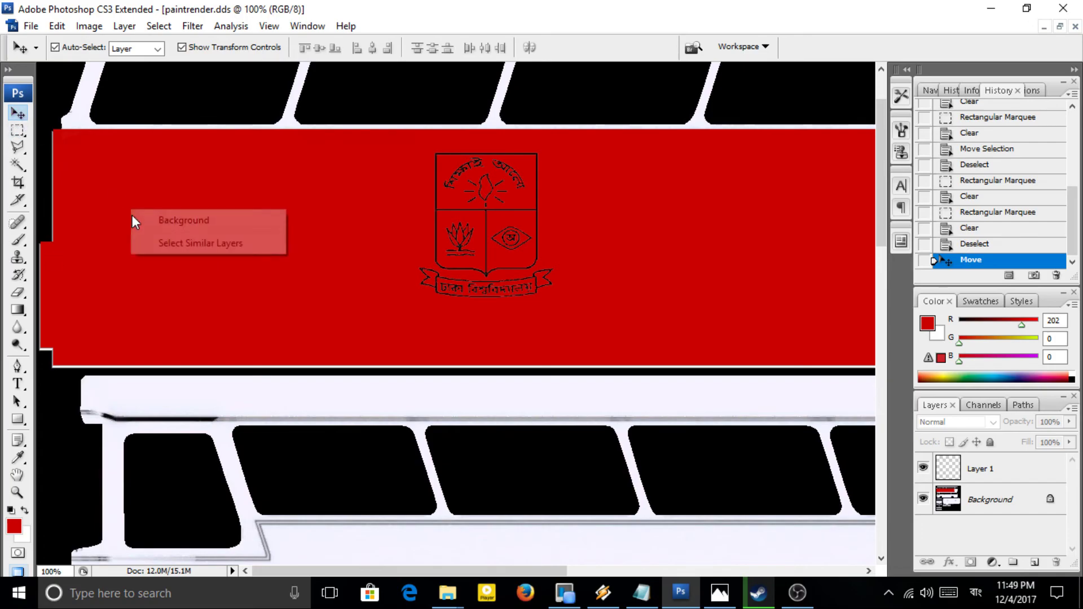
click(161, 220)
click(172, 242)
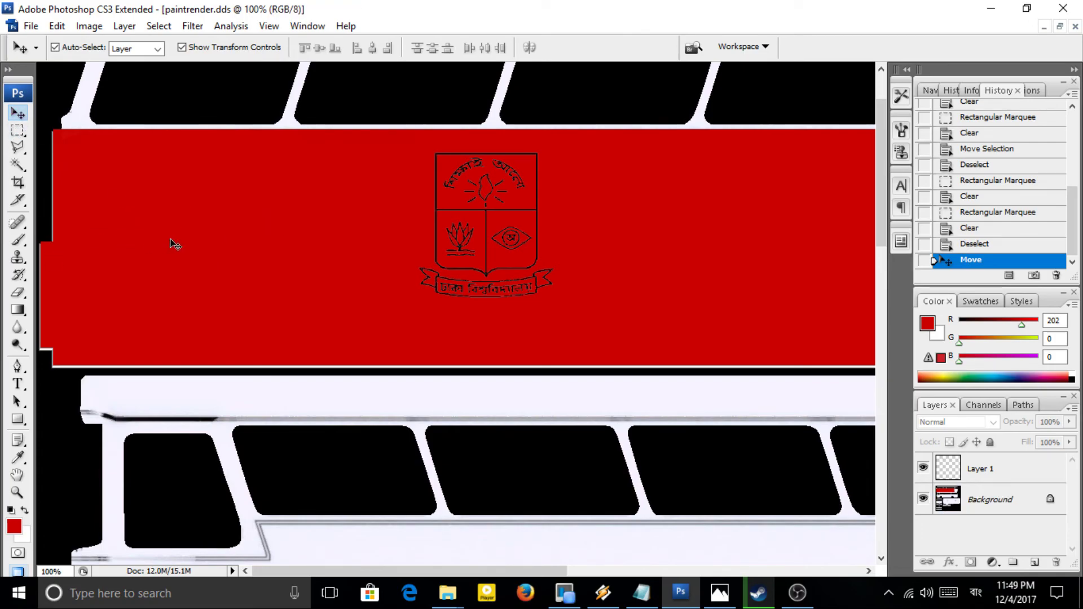
click(998, 501)
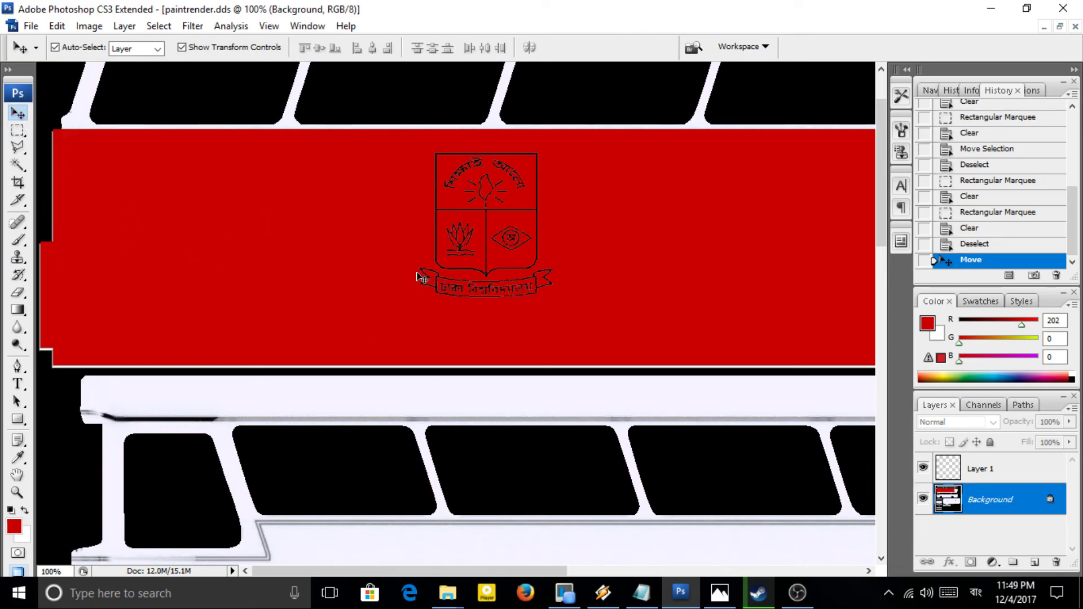
right_click(344, 277)
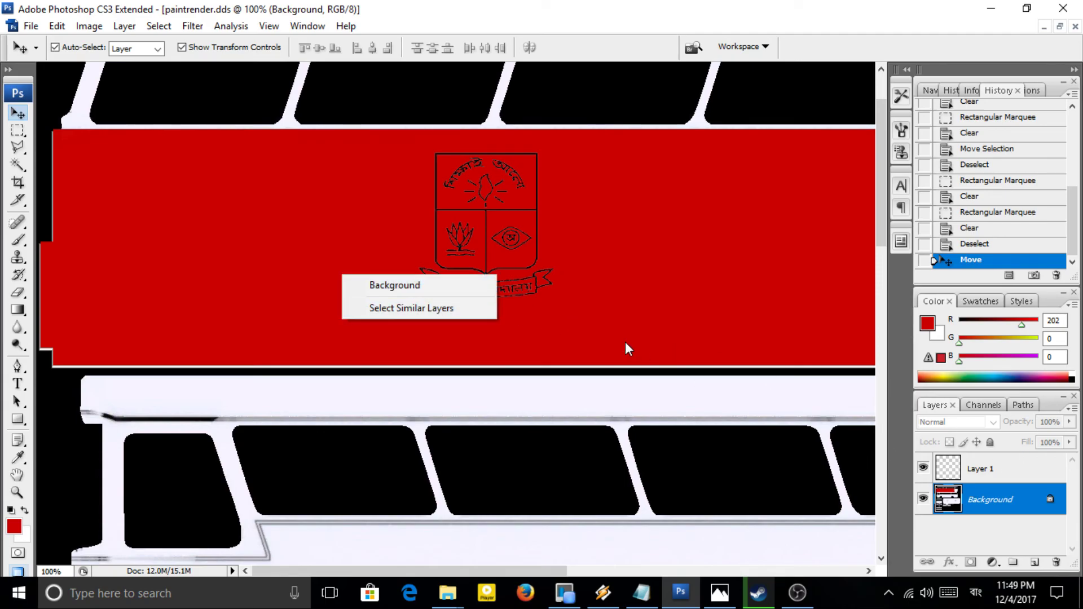
click(625, 341)
click(18, 130)
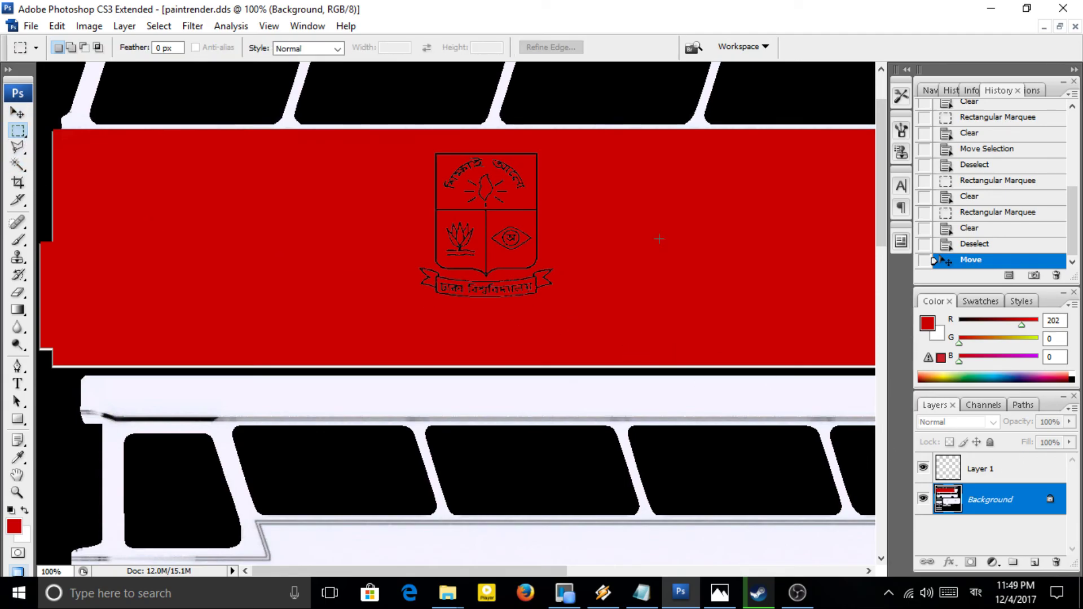
click(18, 113)
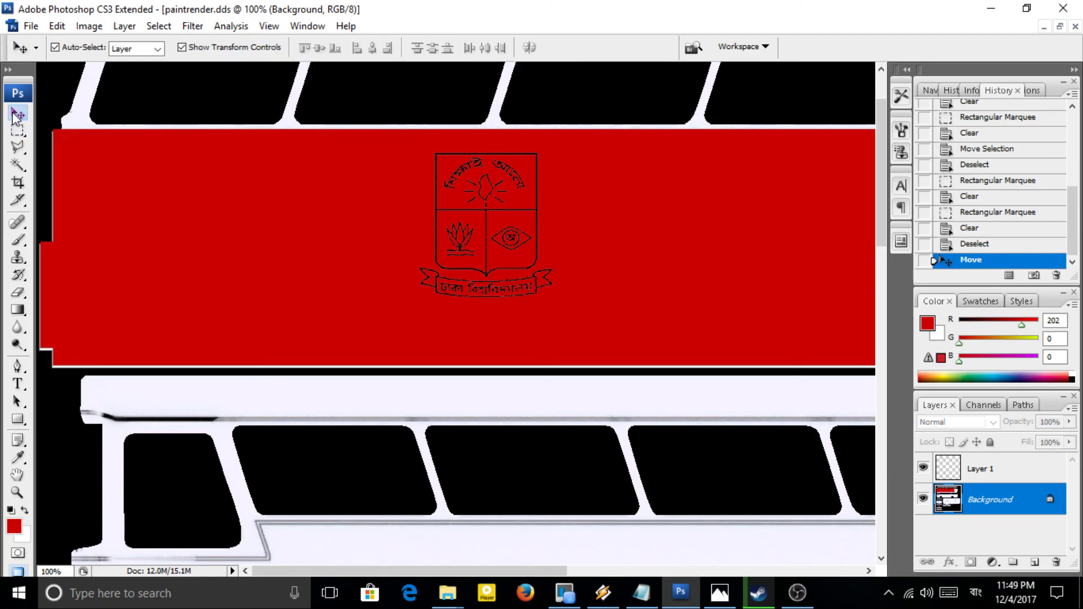
Scale the university logo to about 85.3% width and 87.5% height and move it further left on the red side.
click(485, 217)
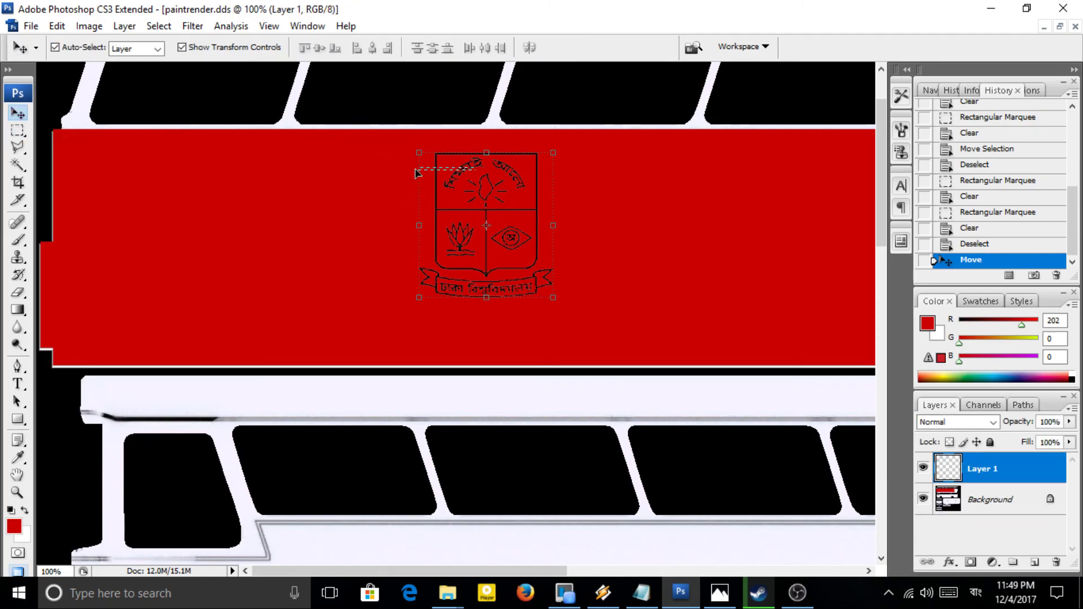
drag(420, 154, 439, 163)
drag(511, 186, 396, 154)
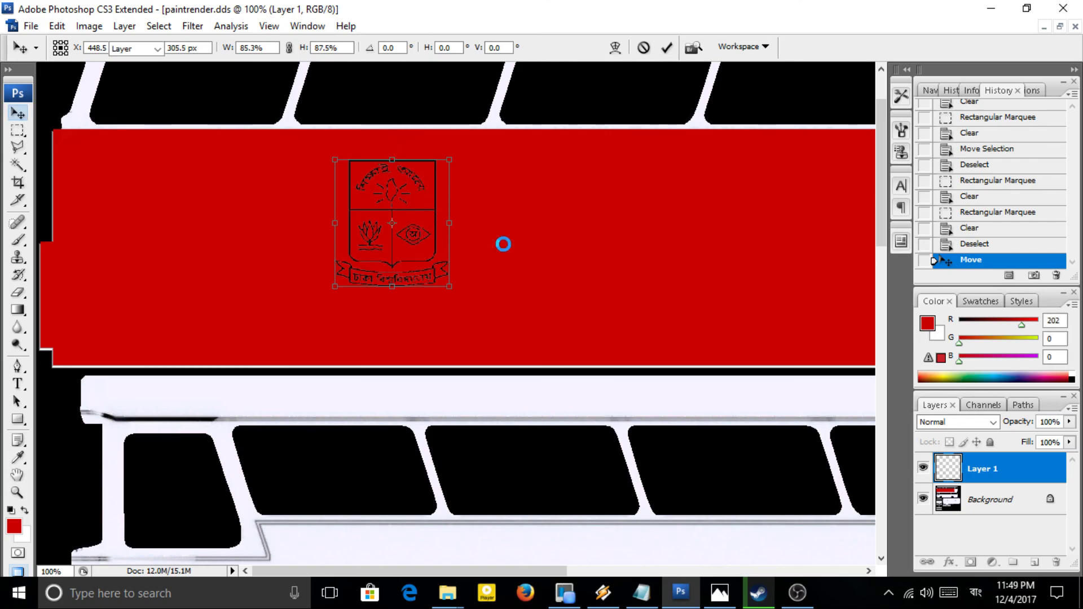
key(Return)
Try to copy the Bengali text layer from Capture.PNG into paintrender.dds over the red side, and undo it.
click(1060, 26)
drag(635, 111, 340, 110)
click(422, 79)
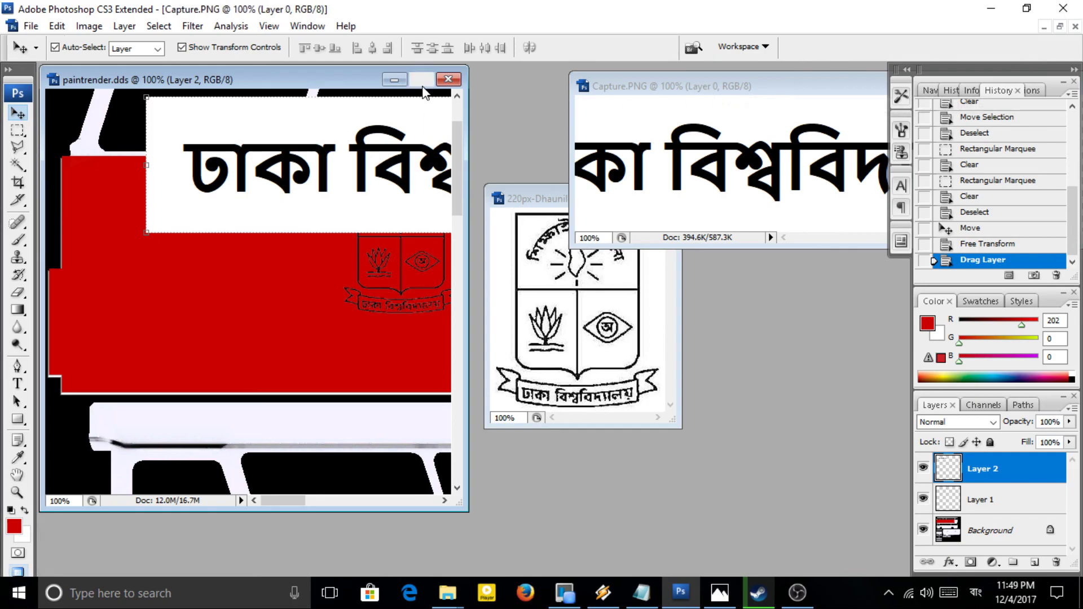
key(ctrl+z)
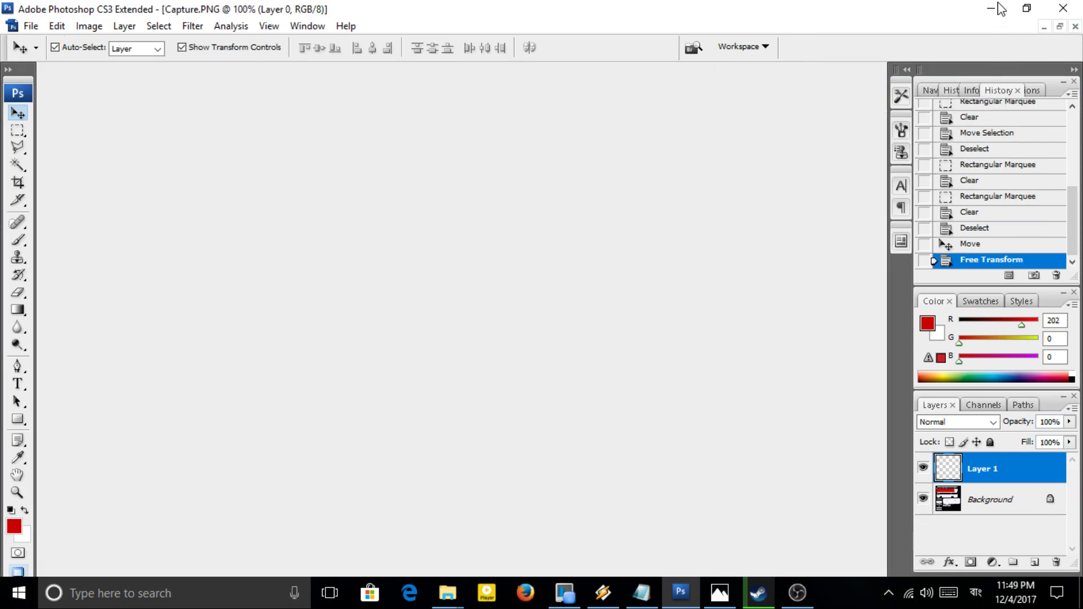
click(797, 594)
click(797, 594)
click(798, 594)
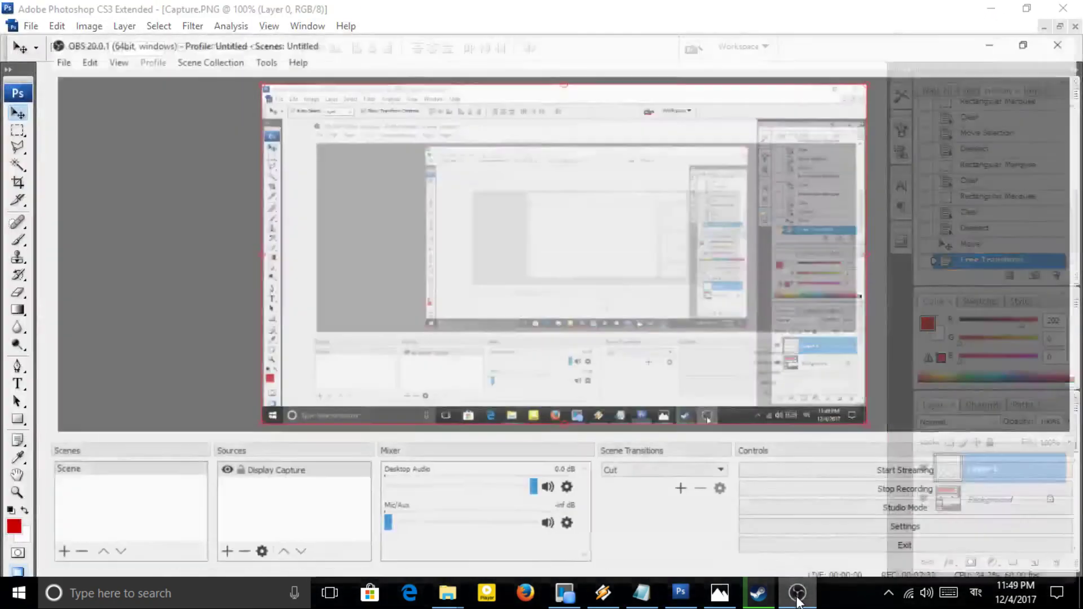